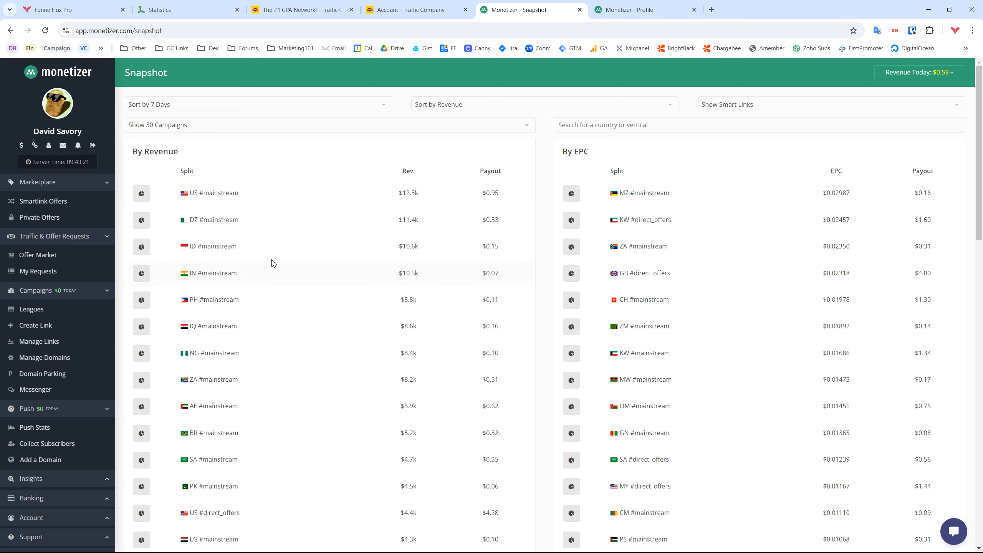
Scroll Monetizer's 7-day Snapshot to see the top splits by revenue and by EPC
scroll(79, 427, down, 1)
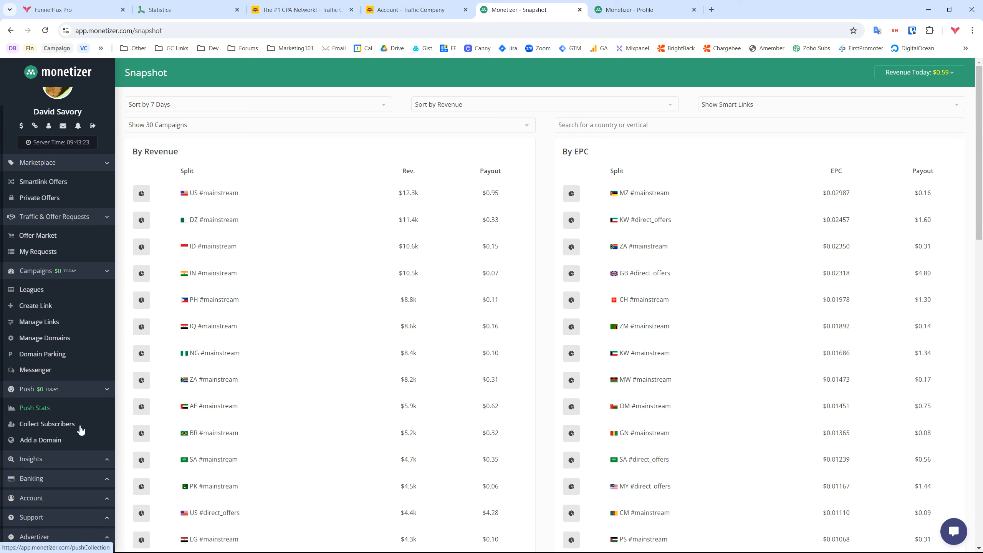
Expand the Insights section and review the Snapshot, keeping the 7 Days sort unchanged
click(80, 461)
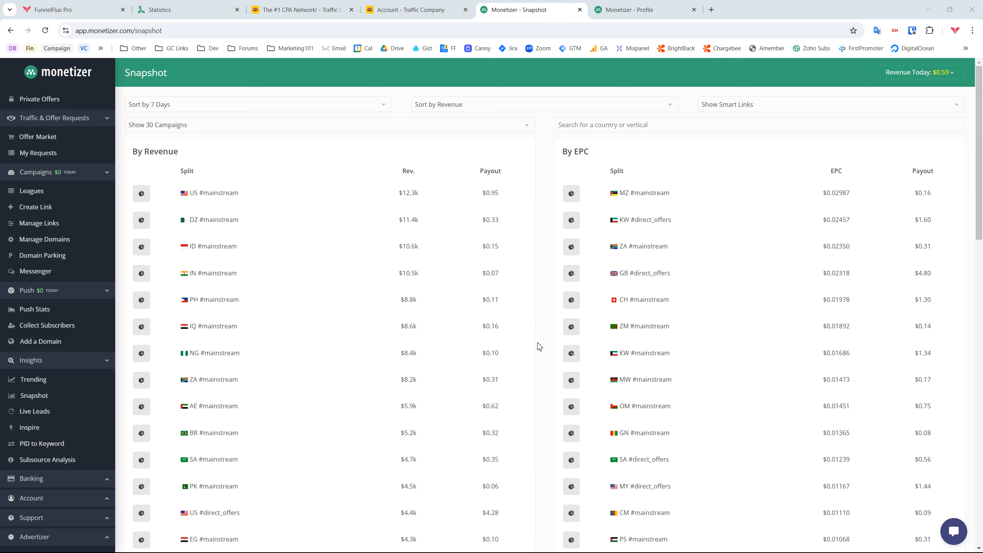
click(152, 110)
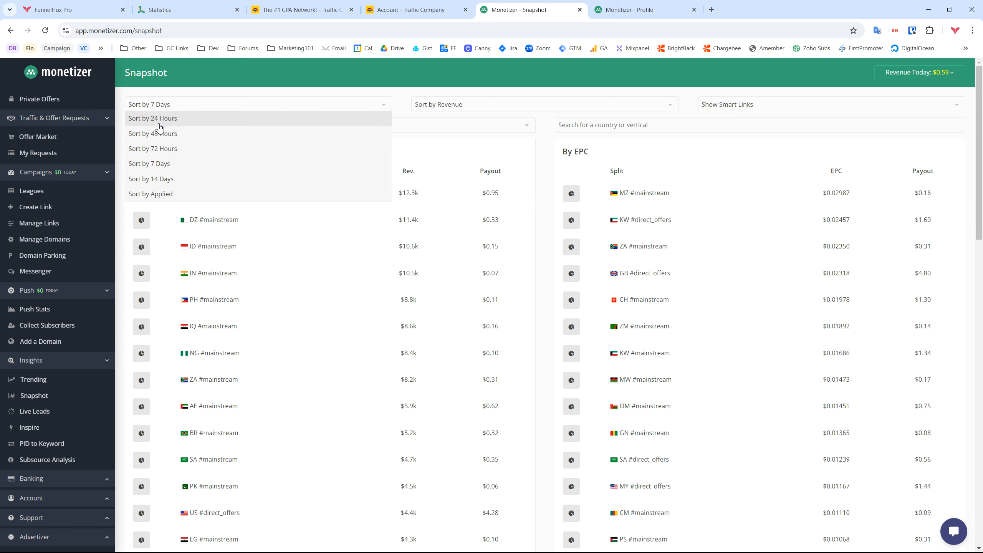
click(303, 92)
scroll(698, 334, down, 15)
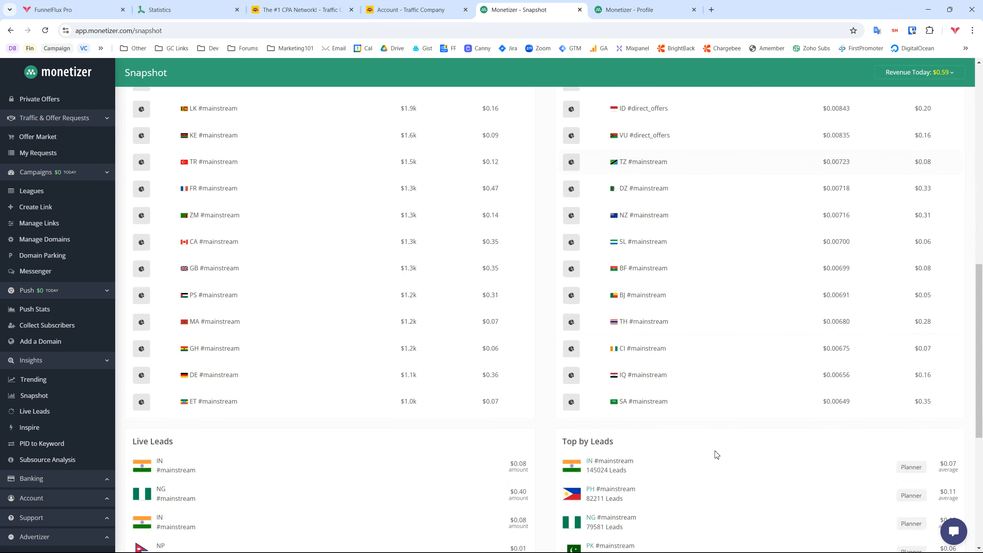
scroll(716, 454, up, 15)
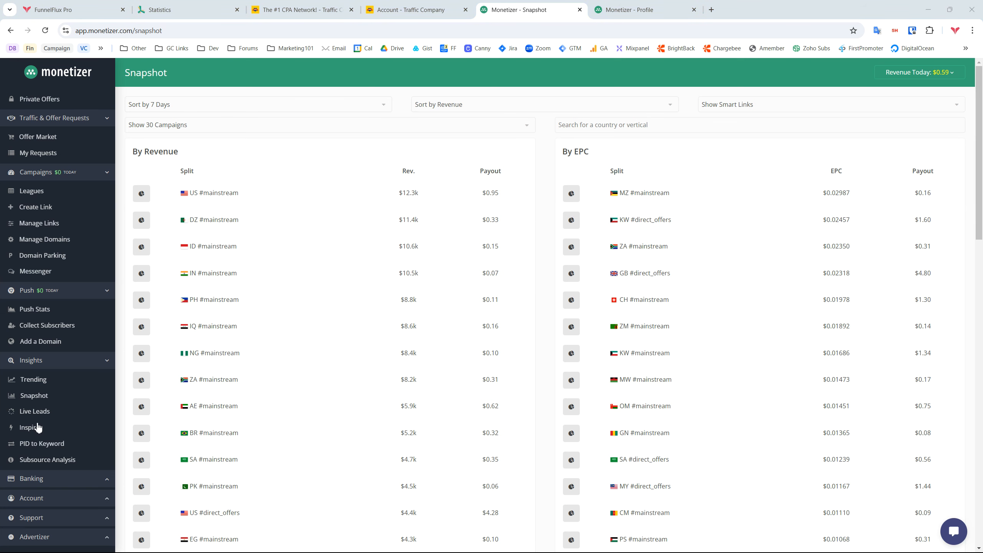
Switch to Traffic Company's Opportunities page and review Direct Offers, led by 146247 NG-MTN-NaijaEbonys_NB
click(291, 9)
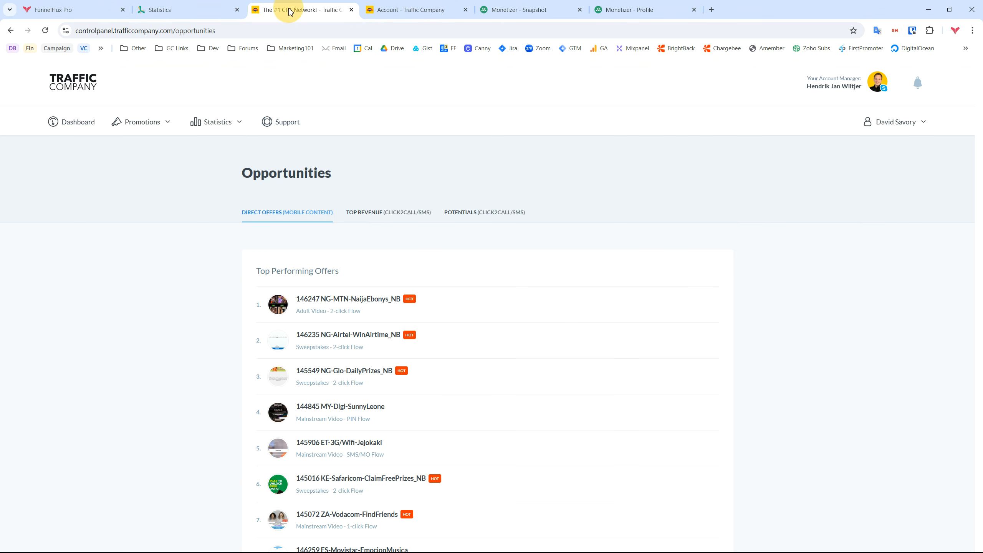
click(142, 121)
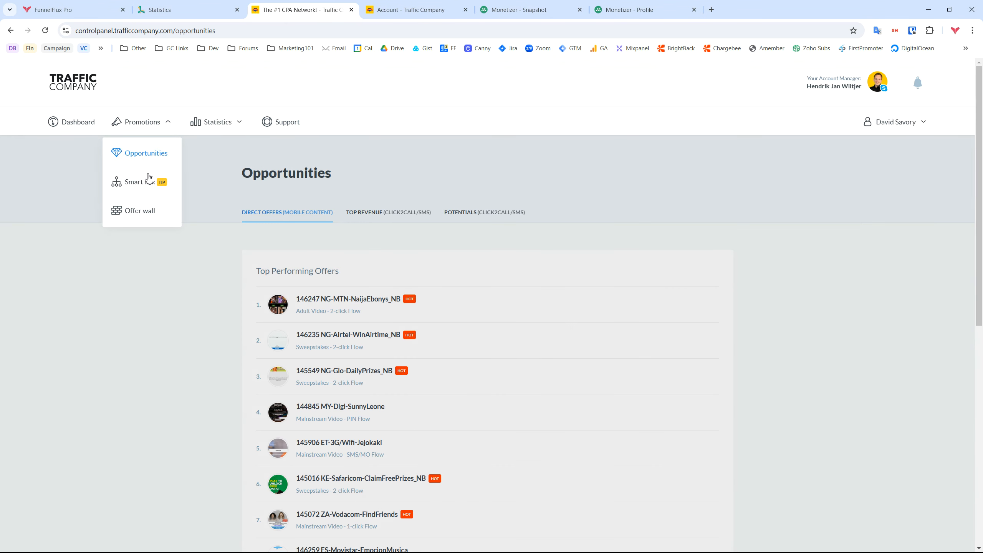
click(143, 333)
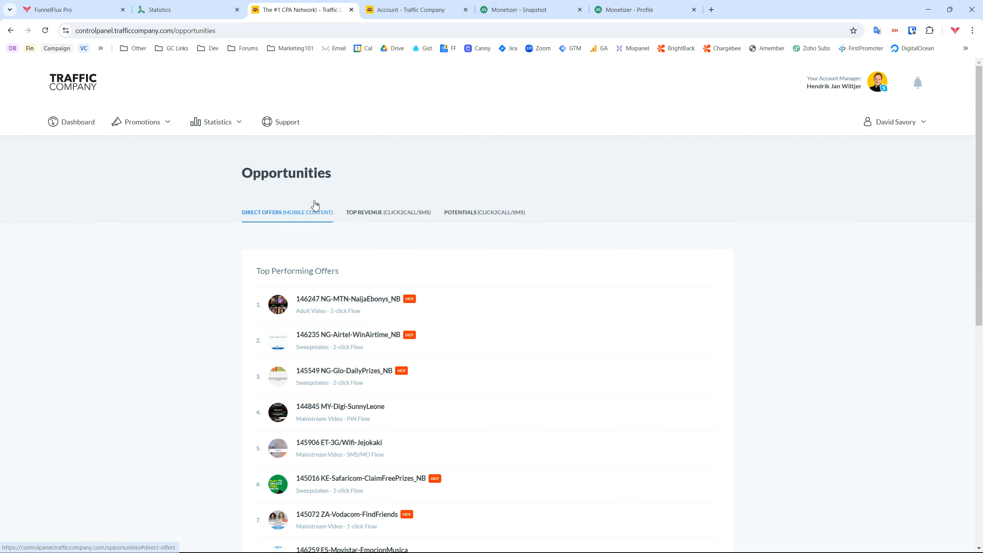
scroll(510, 286, down, 3)
scroll(441, 402, up, 3)
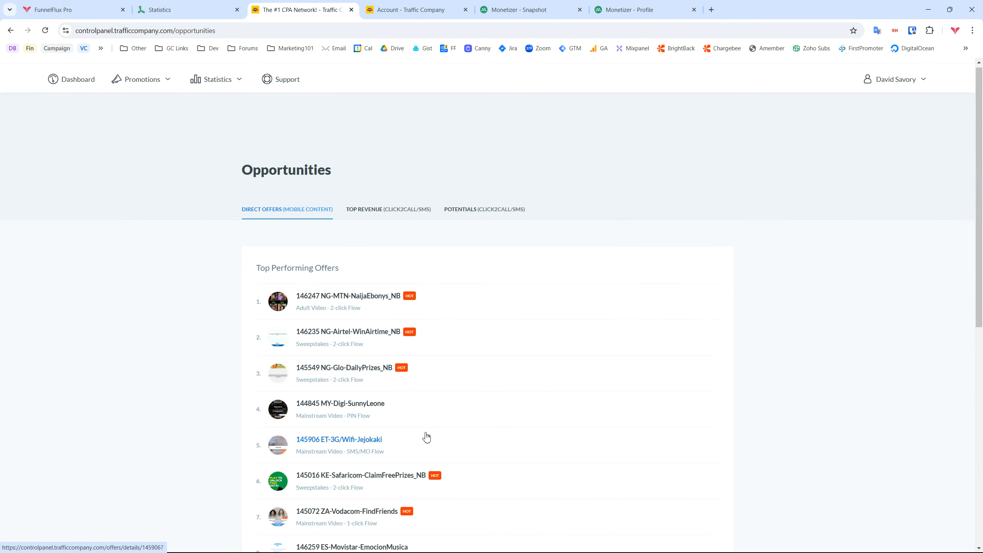
scroll(341, 228, down, 1)
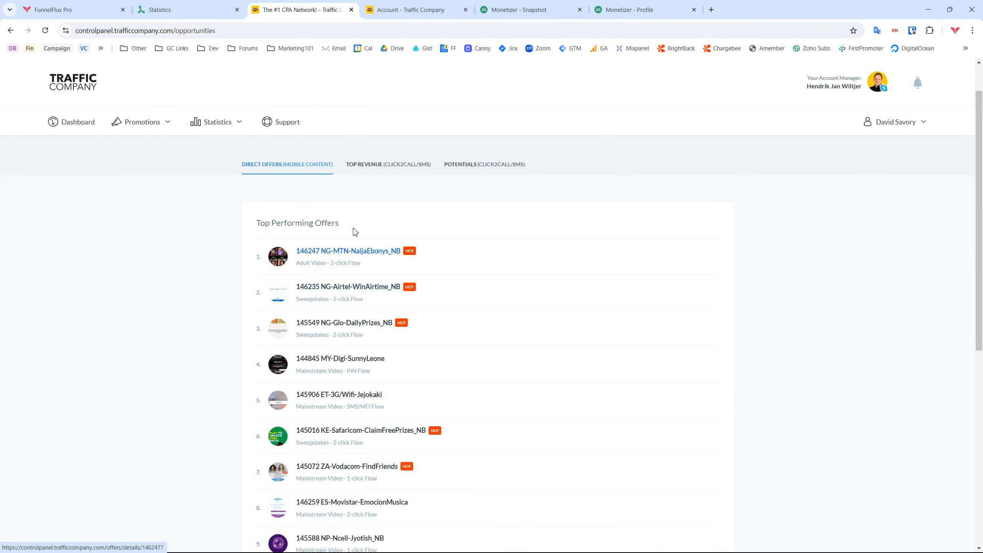
scroll(377, 310, down, 2)
scroll(482, 402, up, 3)
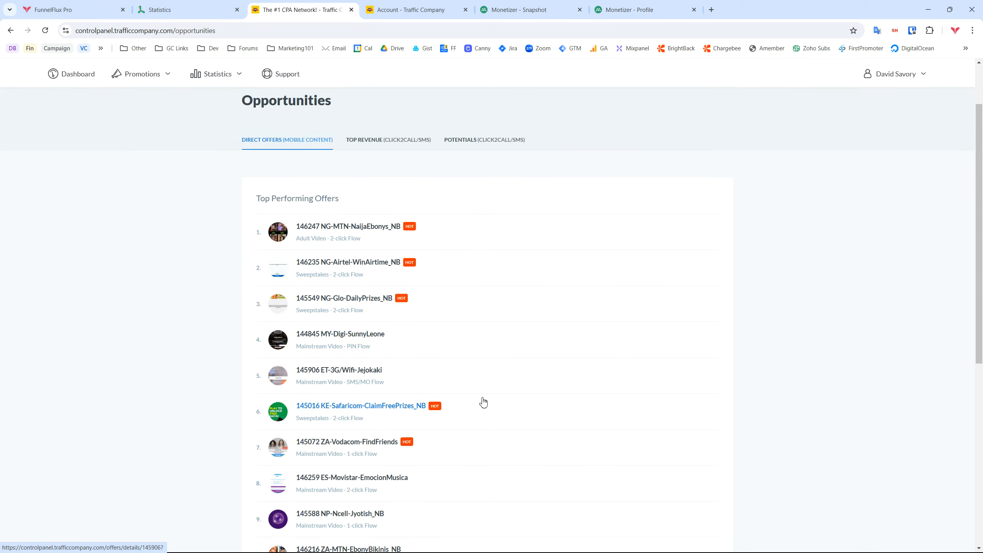
Show the Top Revenue Click2Call/SMS table and scroll through its countries and carriers
click(382, 213)
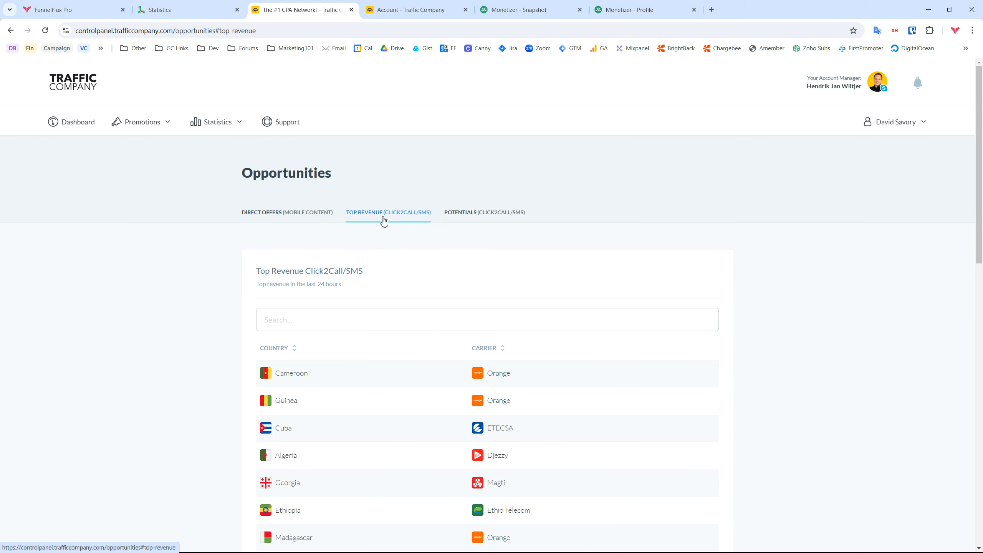
scroll(411, 383, down, 3)
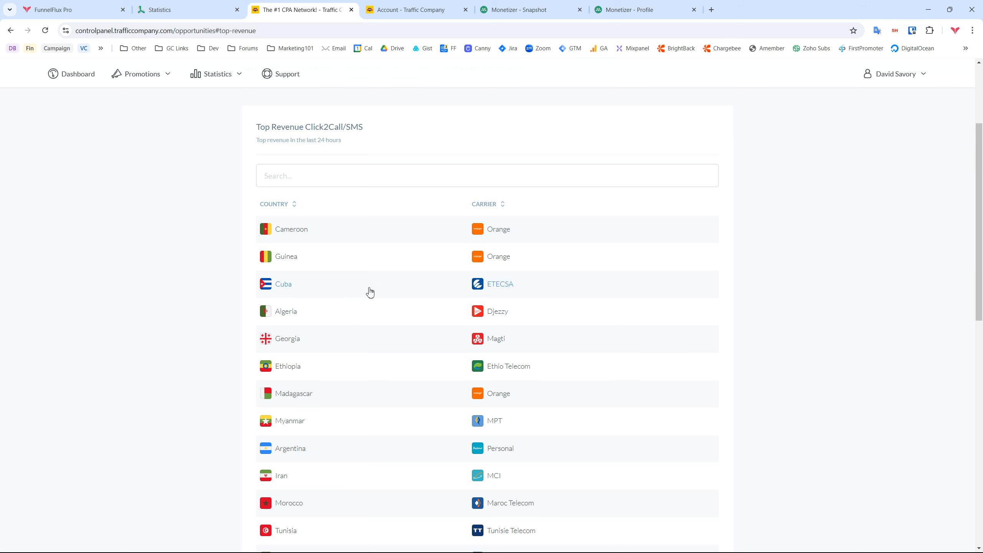
scroll(321, 234, down, 1)
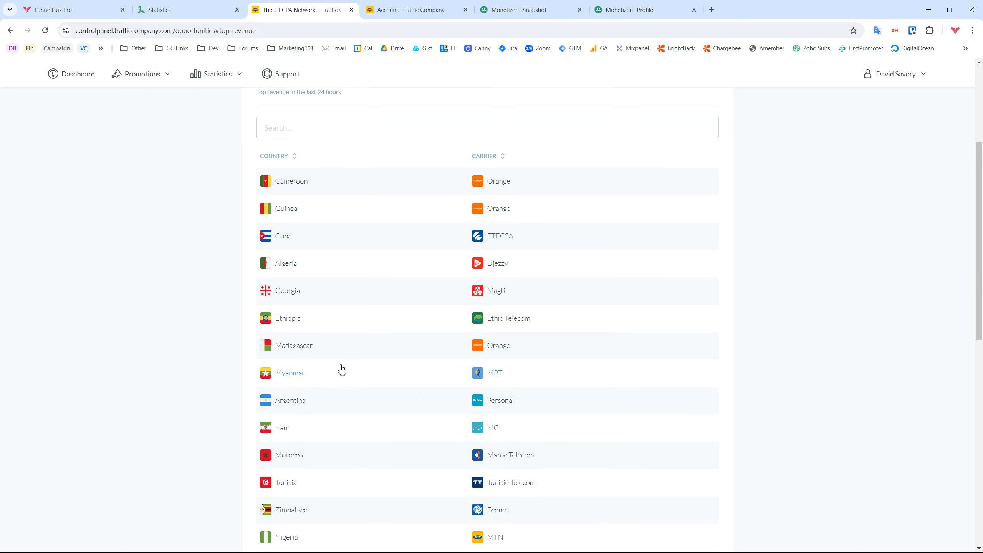
scroll(342, 368, down, 3)
scroll(342, 340, up, 10)
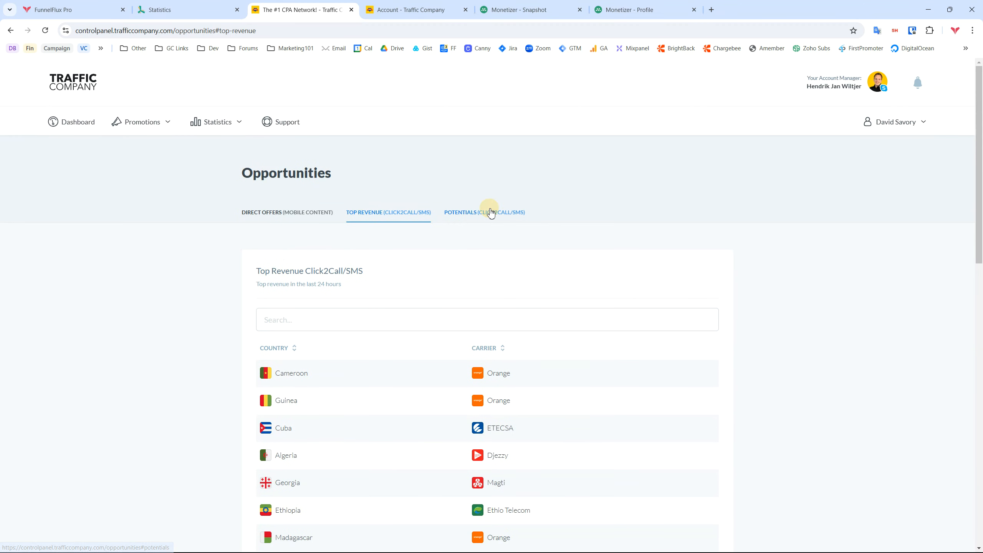
Compare with the Potentials table's high-performance, low-volume list, then return to Top Revenue
click(487, 212)
drag(252, 286, 456, 285)
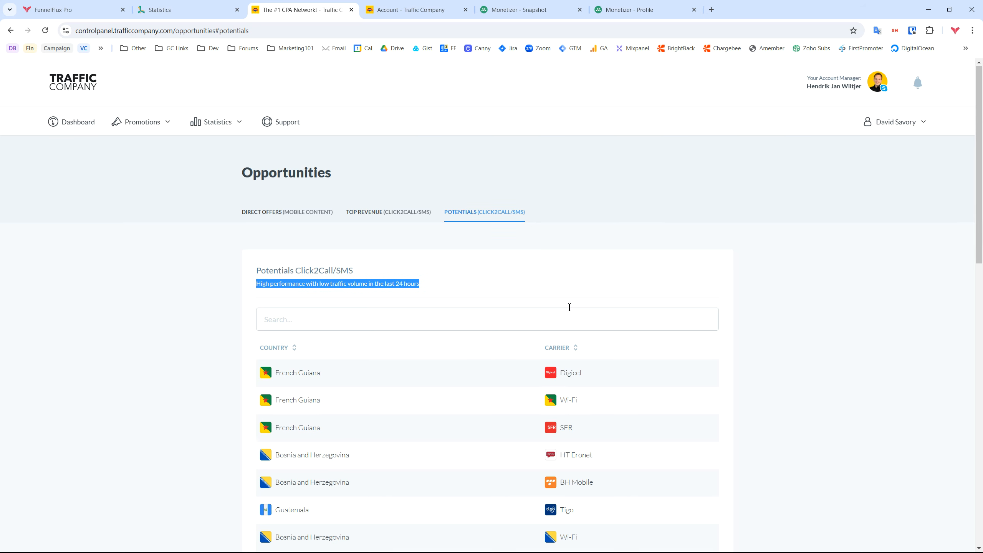
scroll(565, 310, down, 3)
scroll(460, 427, up, 3)
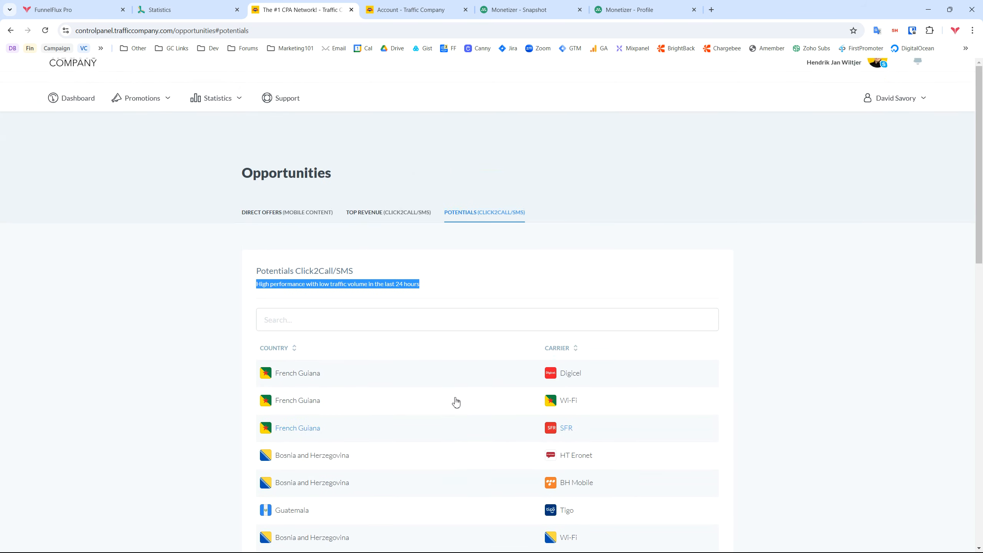
click(370, 214)
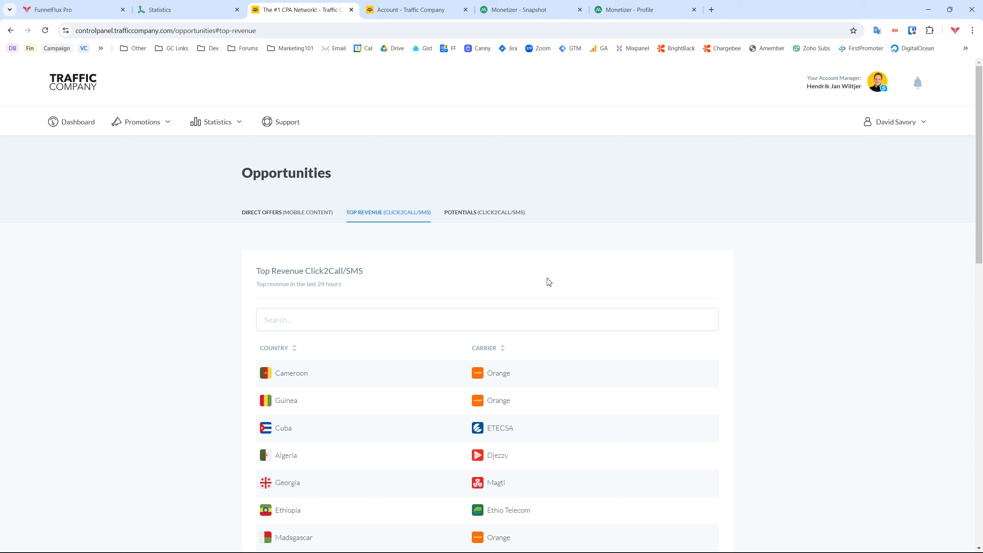
scroll(394, 341, down, 1)
scroll(673, 336, up, 1)
key(ctrl+shift+i)
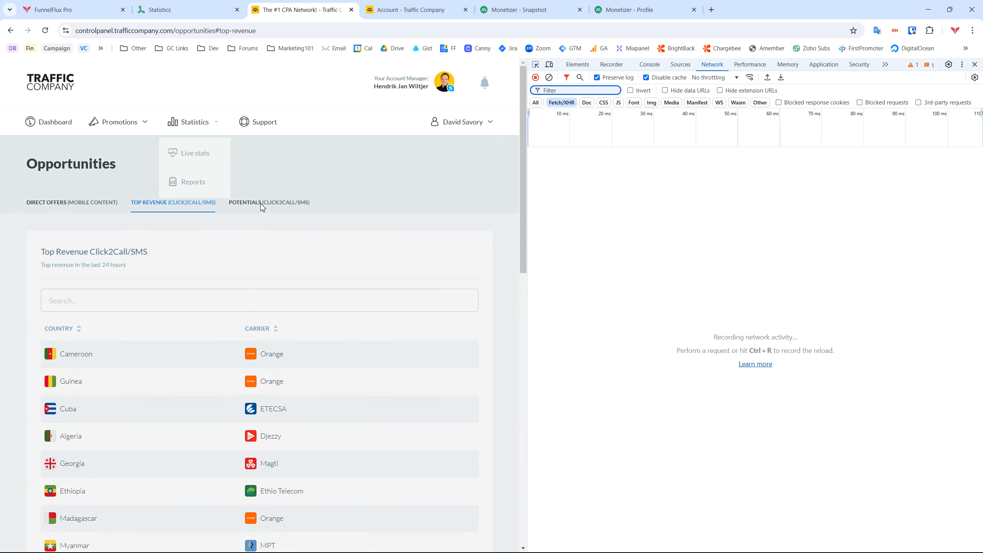
click(255, 204)
click(184, 209)
click(377, 166)
key(ctrl+r)
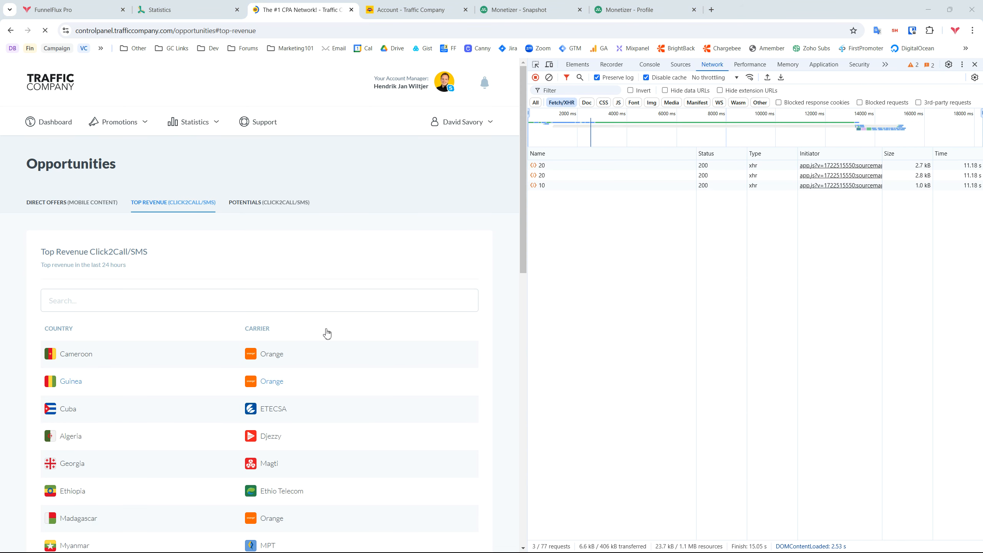
click(542, 166)
click(551, 186)
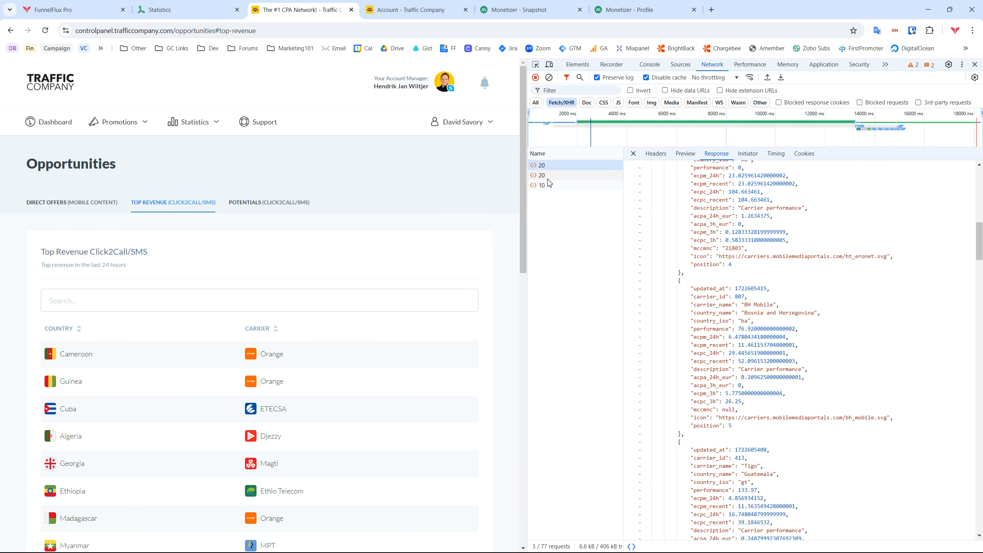
click(546, 176)
click(545, 171)
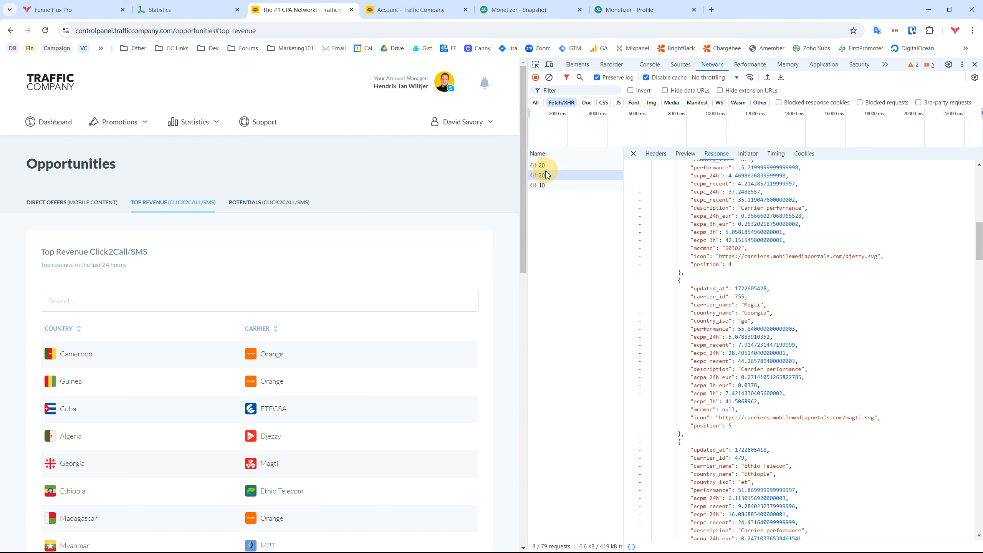
click(556, 163)
drag(981, 232, 971, 149)
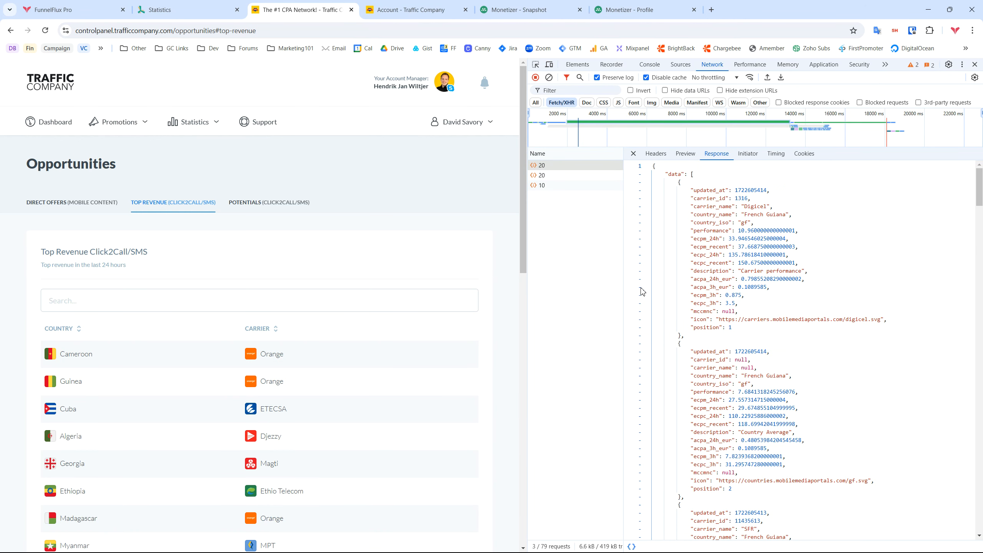
drag(691, 206, 793, 215)
drag(695, 231, 832, 265)
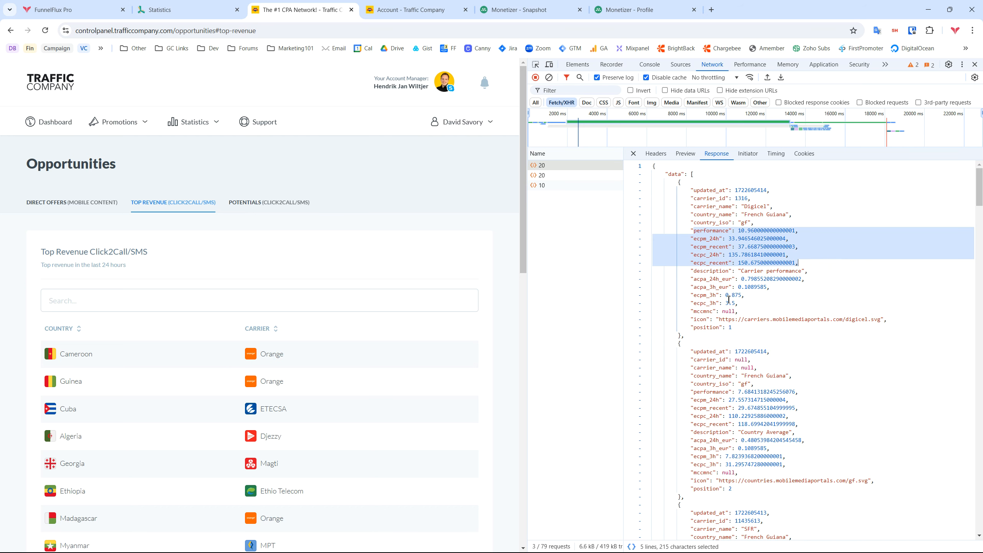
drag(738, 303, 652, 280)
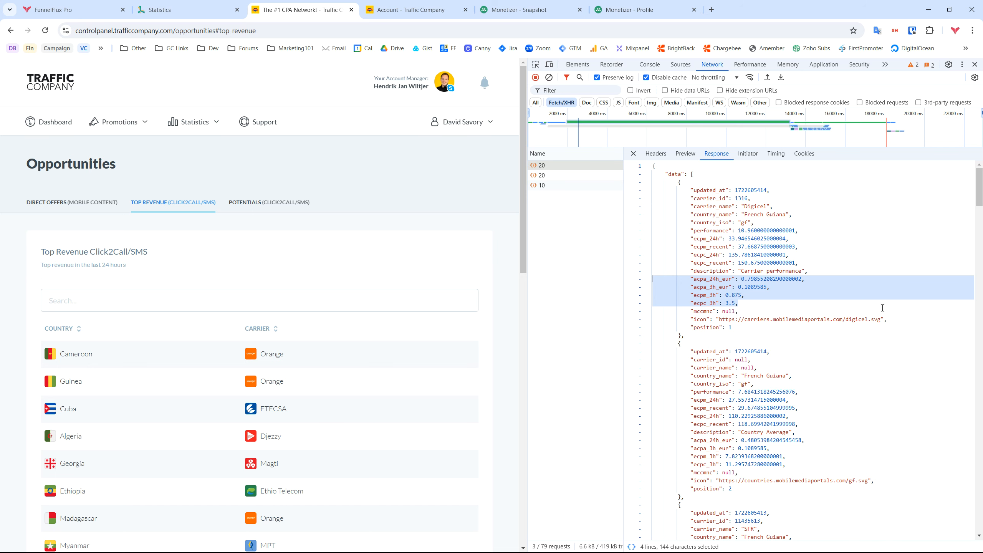
click(632, 153)
click(974, 64)
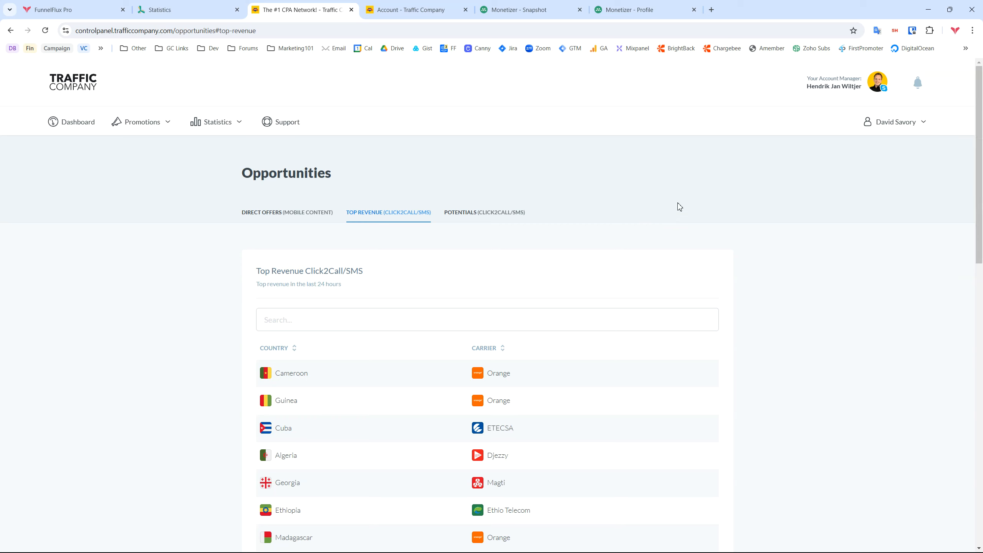
click(175, 11)
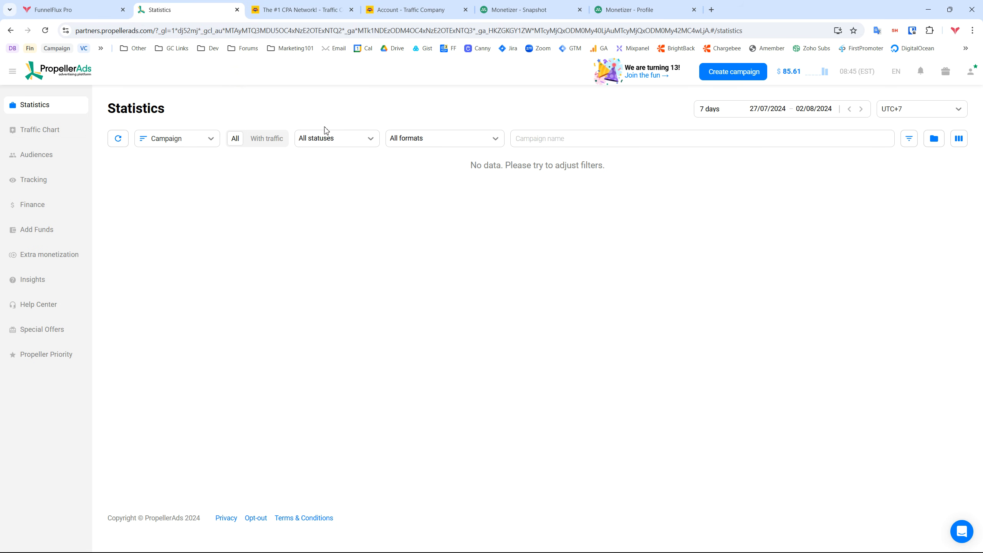
click(45, 130)
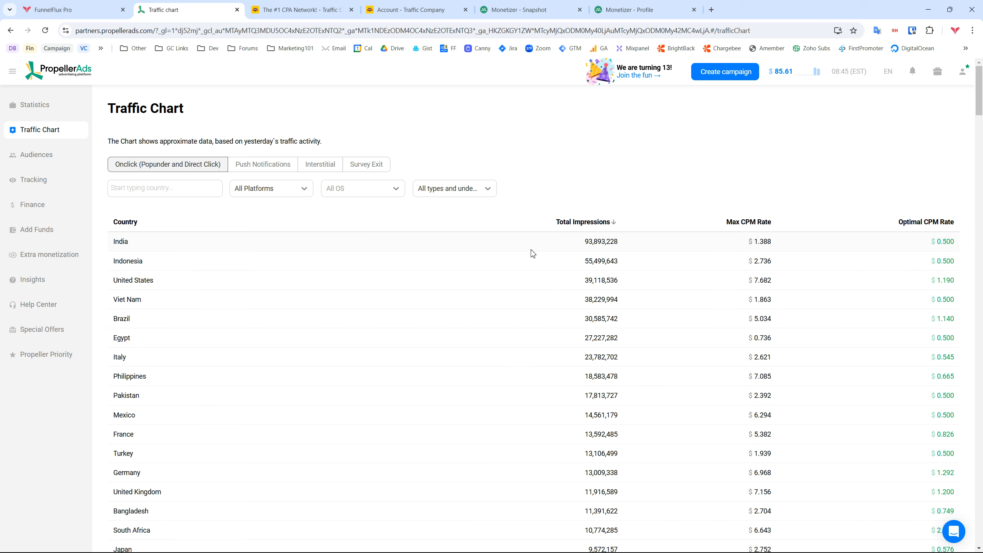
drag(780, 243, 728, 242)
click(298, 9)
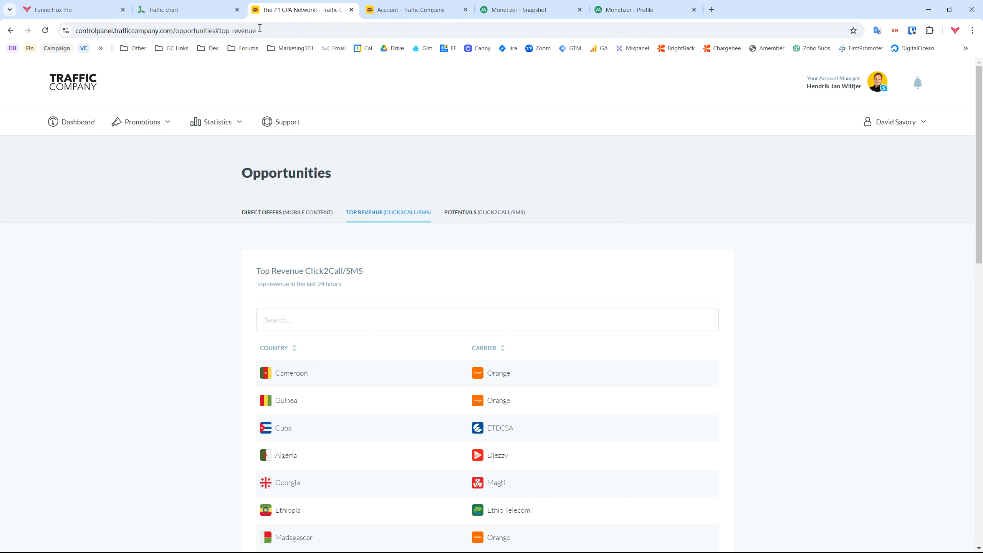
click(170, 10)
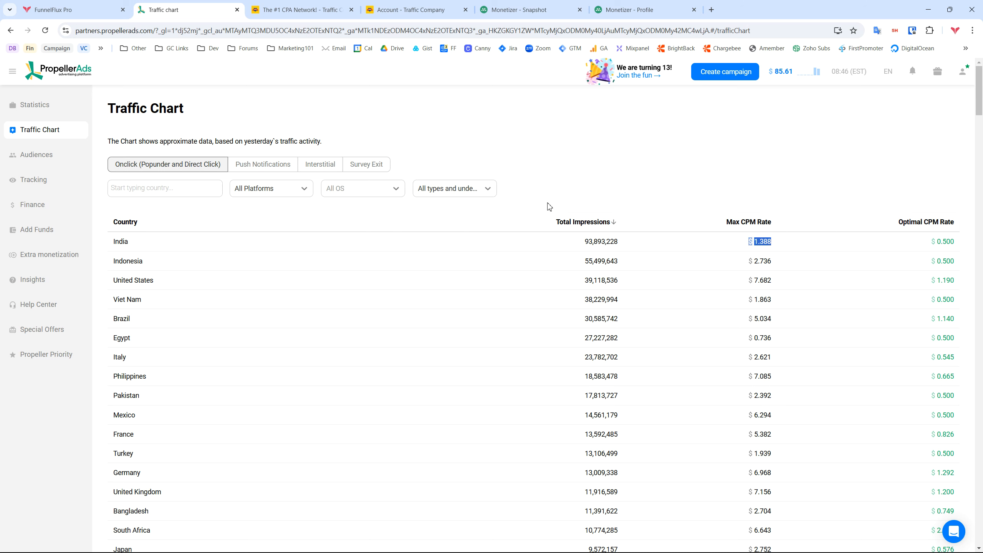
click(591, 163)
Open DevTools Network, load Push Notifications traffic data and clear the recorded requests
key(F12)
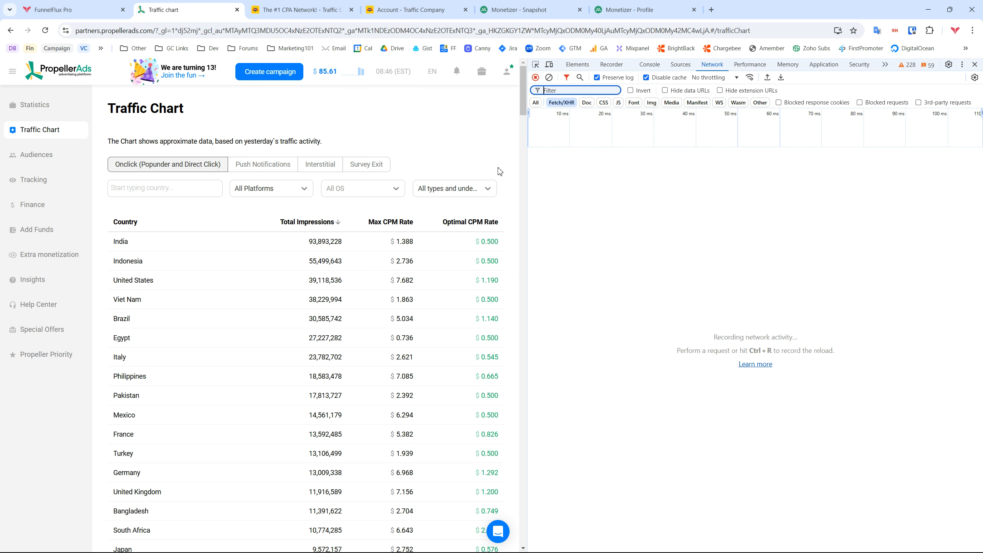
click(271, 189)
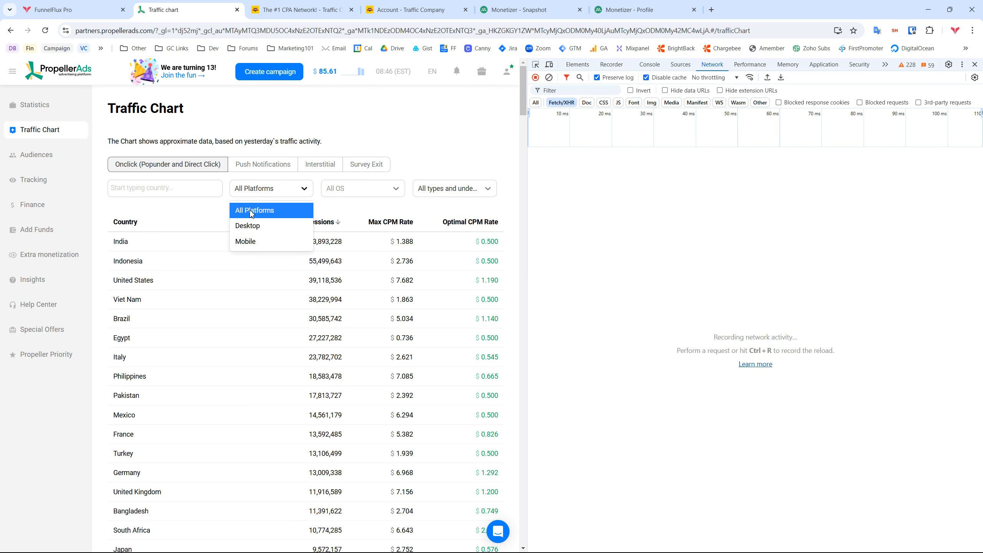
click(252, 209)
click(231, 166)
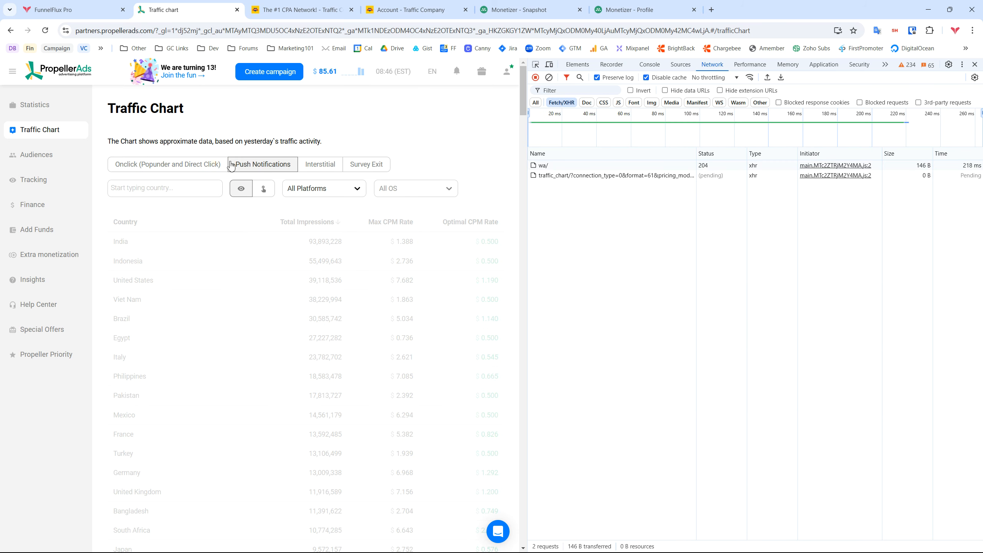
click(548, 78)
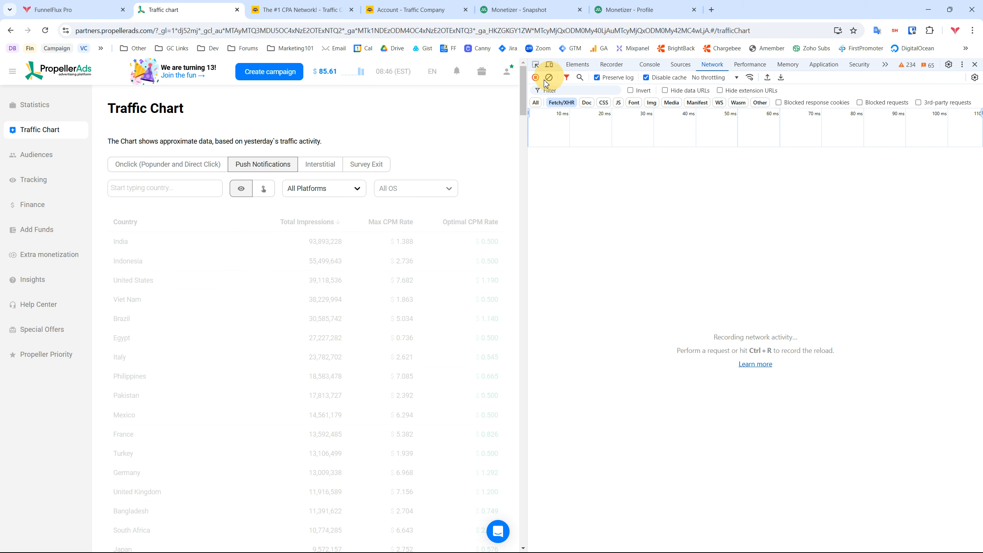
Reload Onclick data and view the traffic_chart JSON response with per-country recommendedRate and maxRate
click(154, 168)
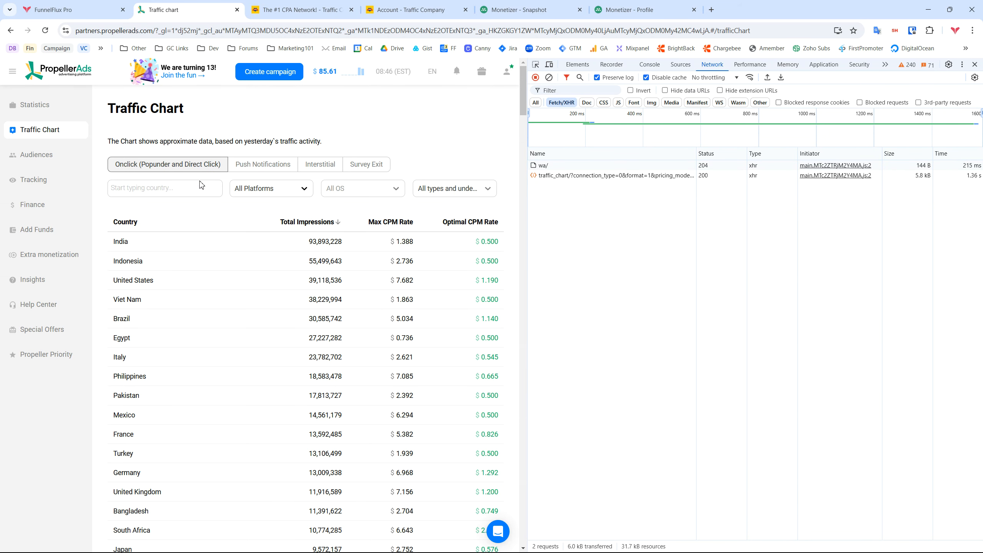
click(557, 177)
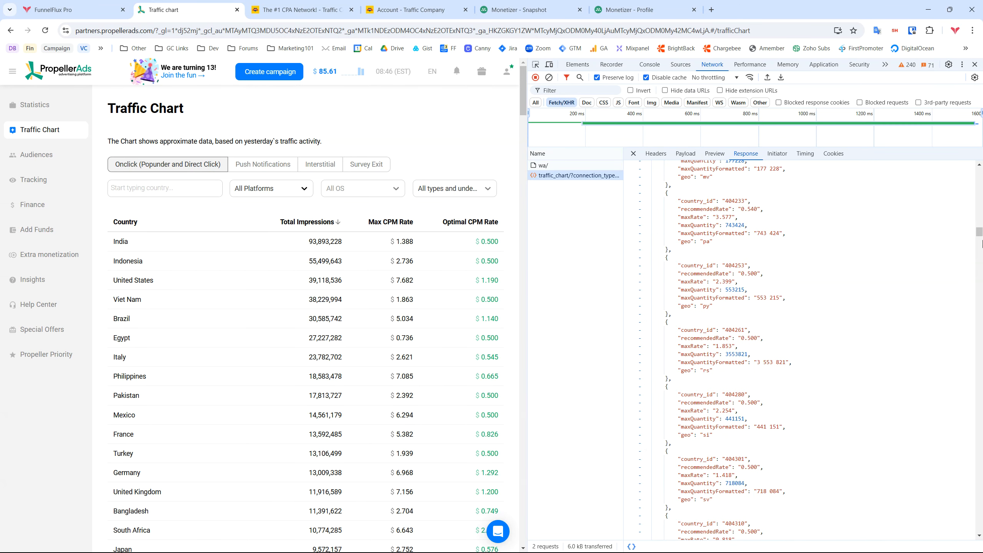
drag(979, 231, 979, 170)
drag(749, 335, 640, 181)
click(799, 270)
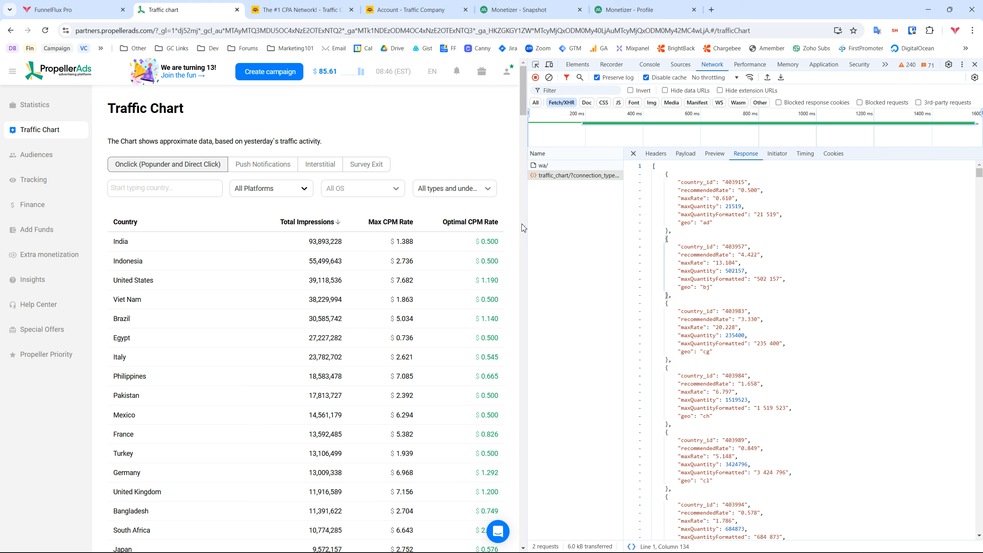
Switch to VS Code and view the propeller_rates.json file
key(super)
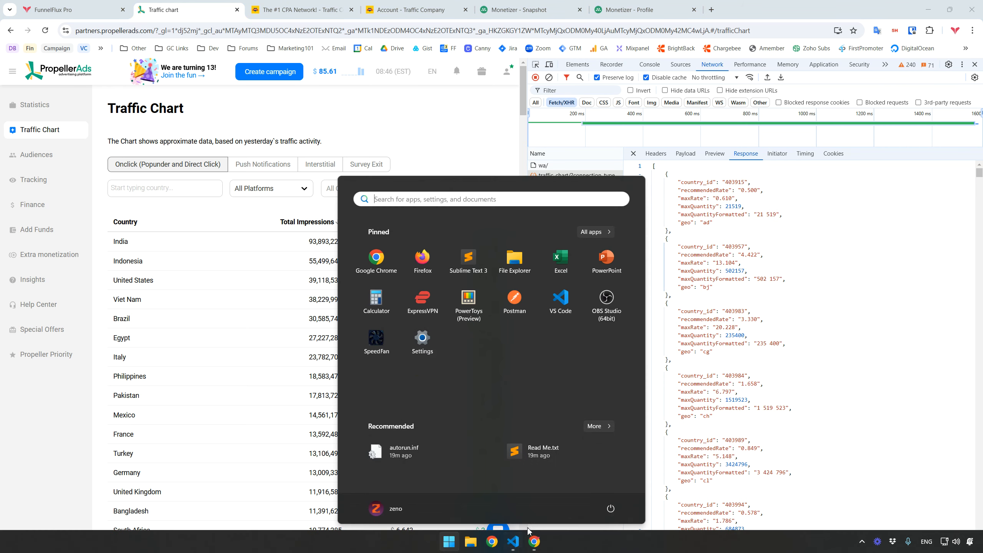
click(515, 542)
click(397, 227)
scroll(397, 227, down, 5)
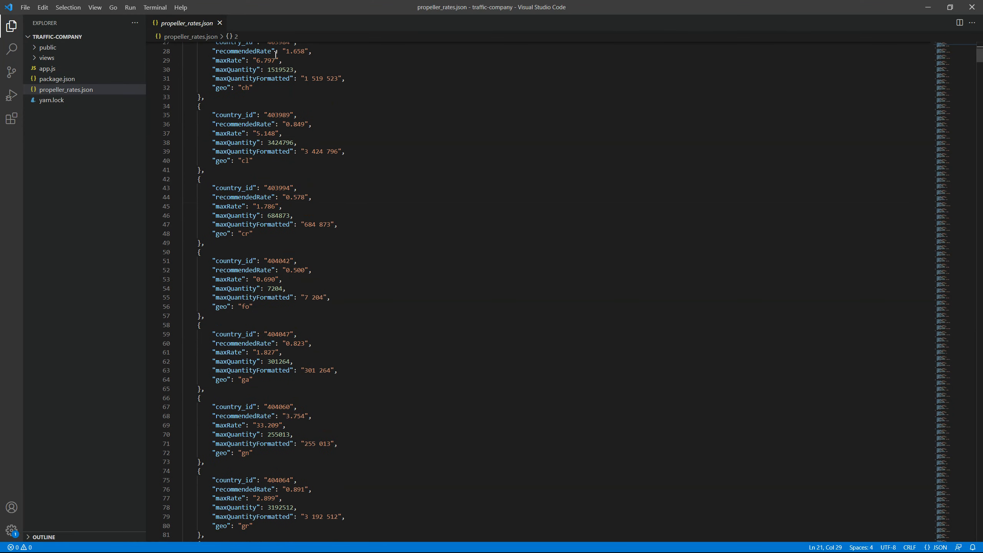
Run node .\app.js in a new terminal and open localhost:3000 in the browser
click(154, 7)
click(175, 22)
click(550, 489)
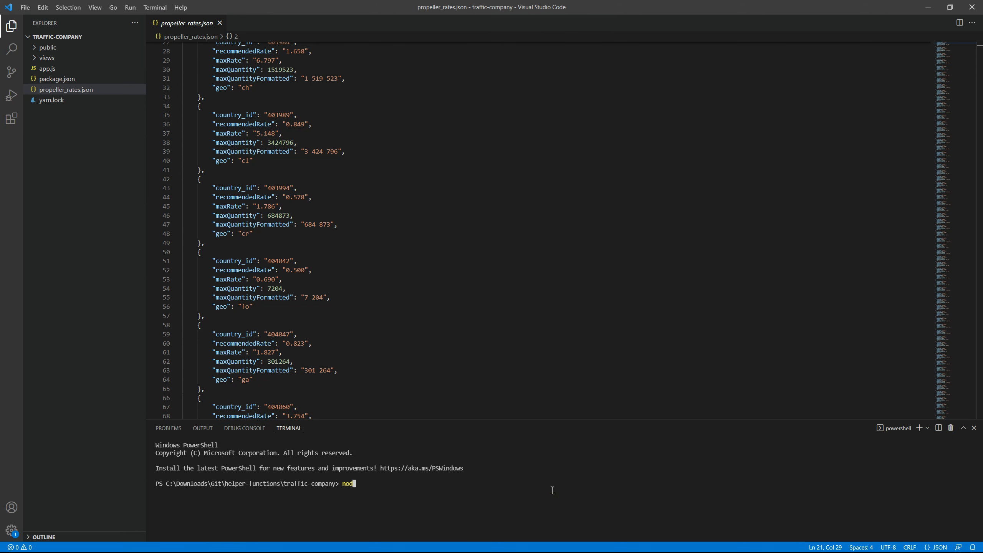
text(node .\app.js)
key(Return)
scroll(503, 492, up, 5)
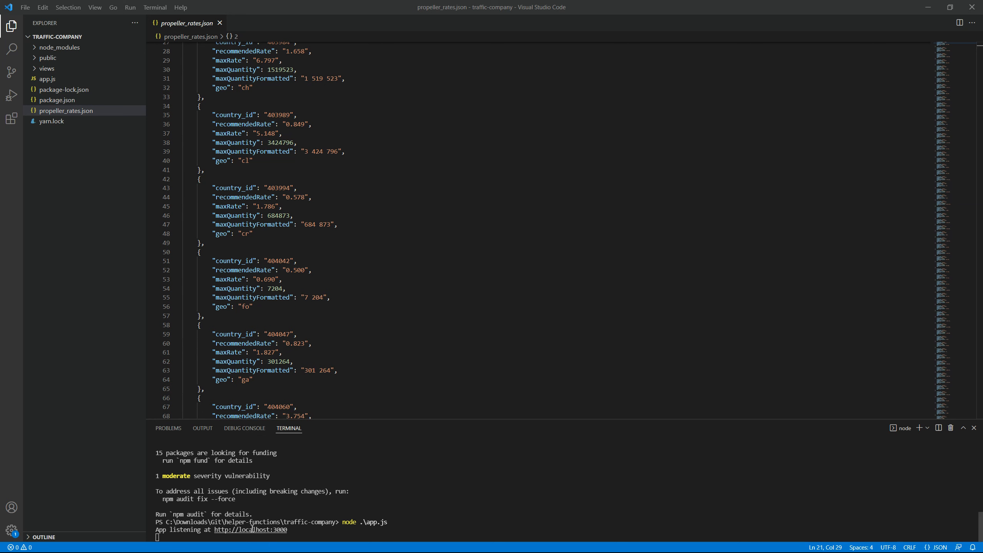
ctrl+click(247, 529)
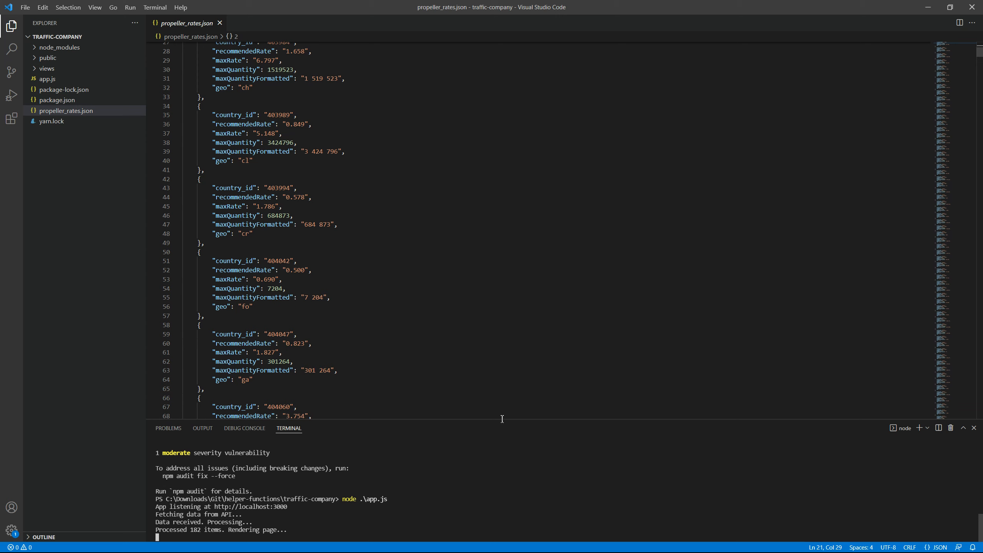
ctrl+click(244, 507)
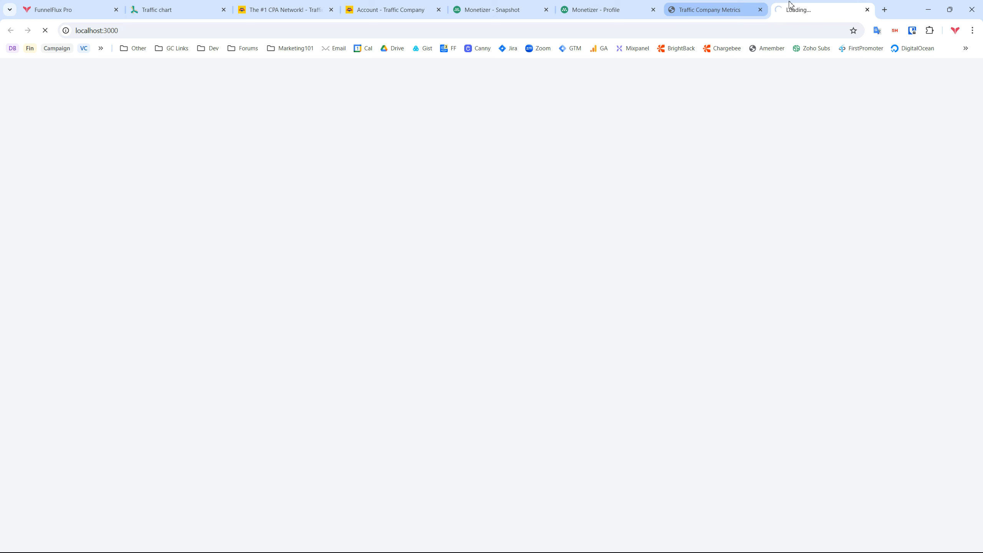
Close the duplicate metrics tab and review the table, starting with Albania's Vodafone at $1,408.83
click(760, 9)
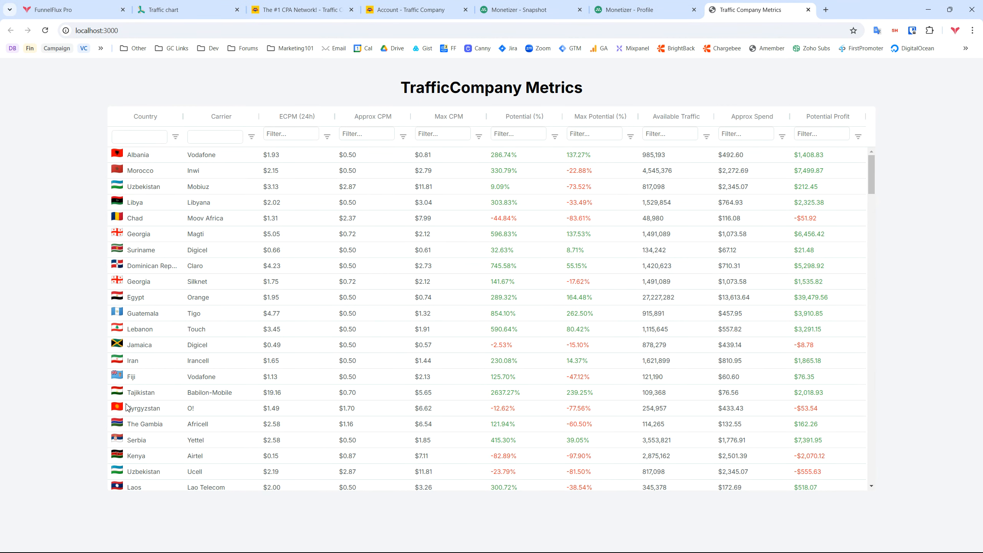
scroll(482, 279, down, 2)
scroll(487, 287, up, 2)
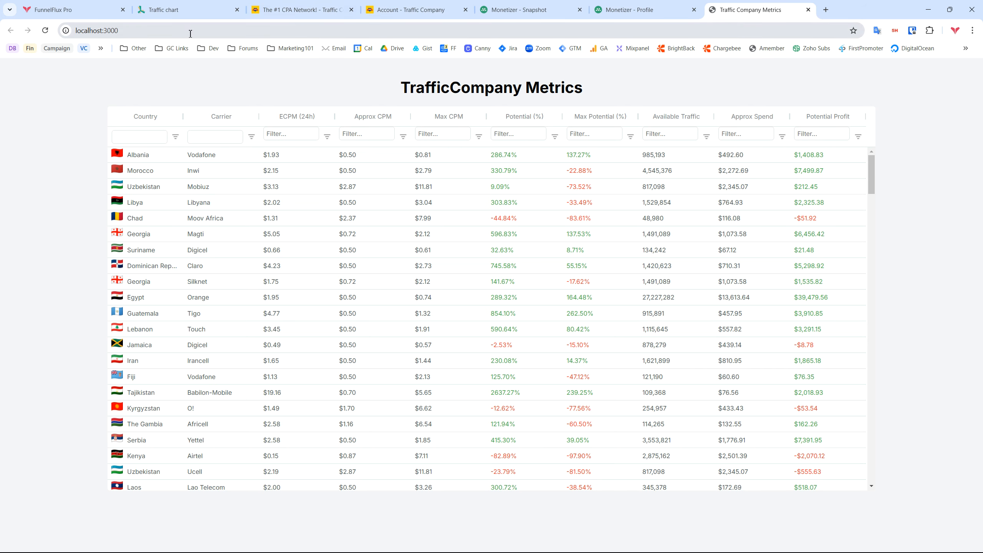
click(272, 5)
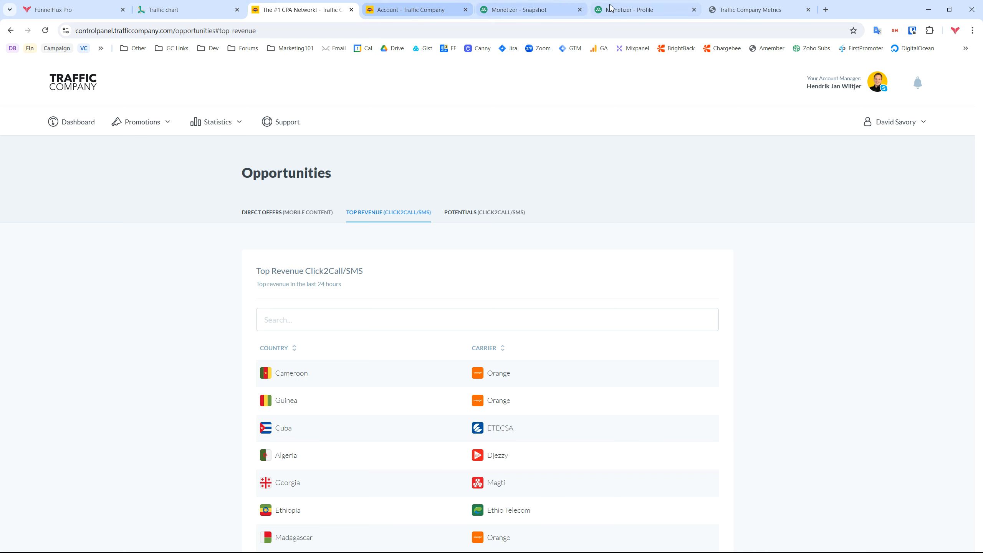
click(730, 8)
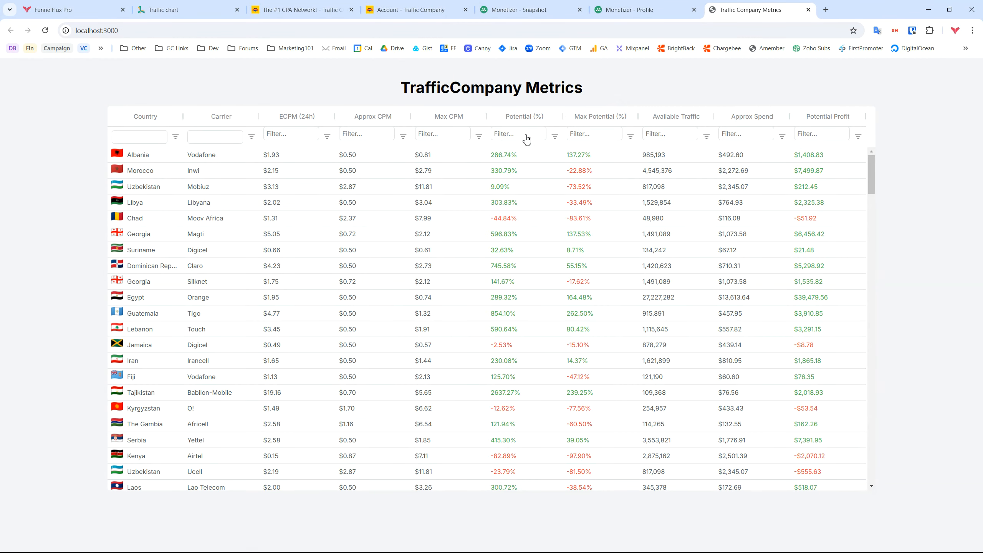
Filter Potential (%) to greater than 100 and sort Available Traffic highest first
click(554, 136)
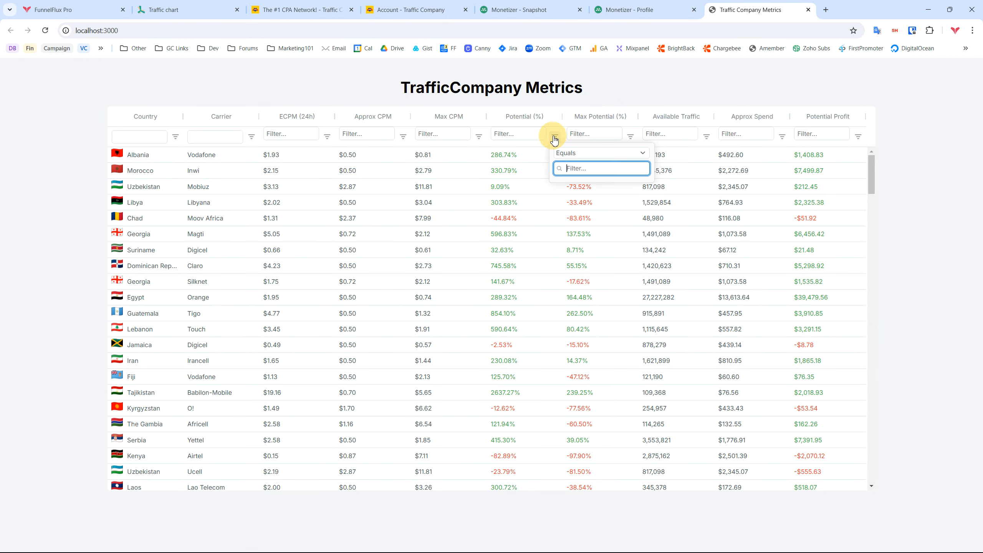
click(584, 153)
click(579, 187)
click(578, 174)
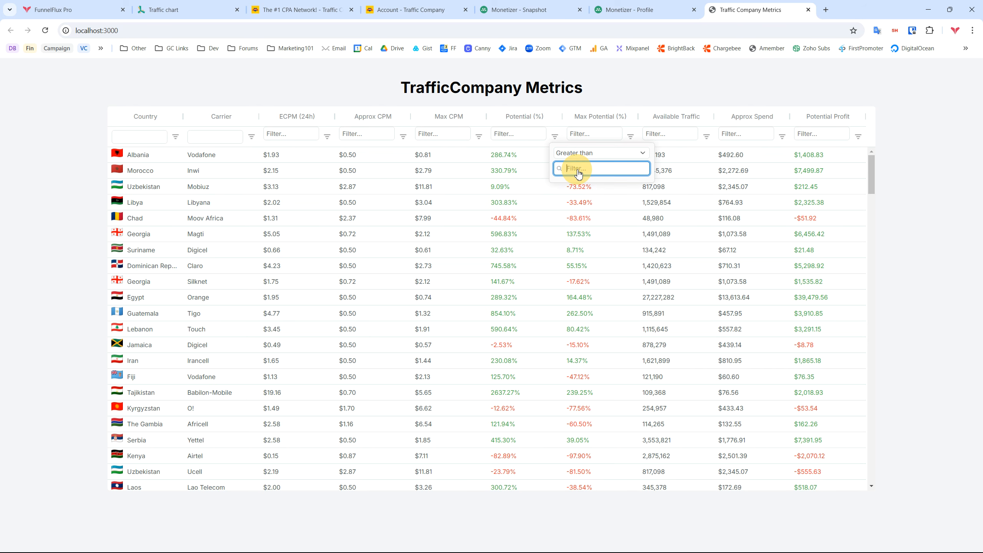
text(100)
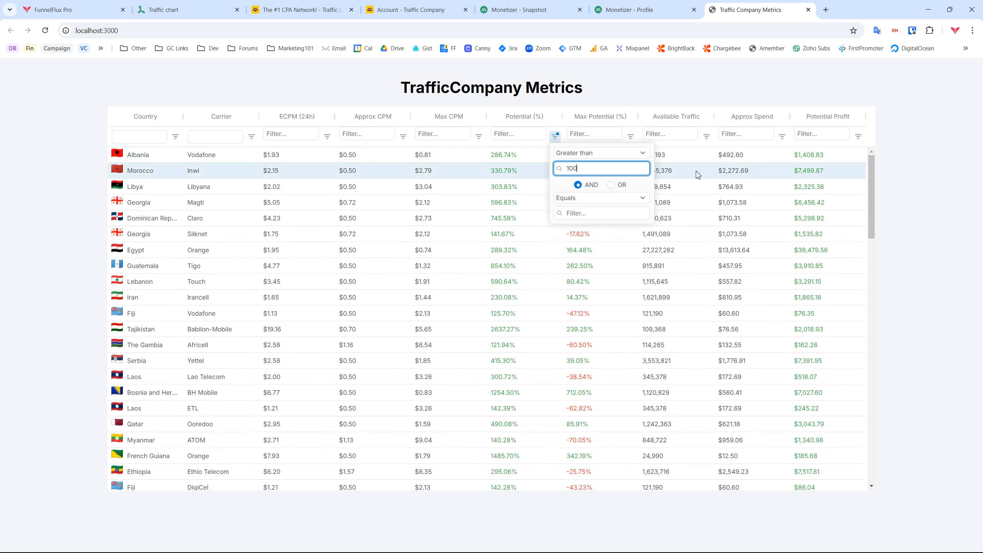
click(923, 172)
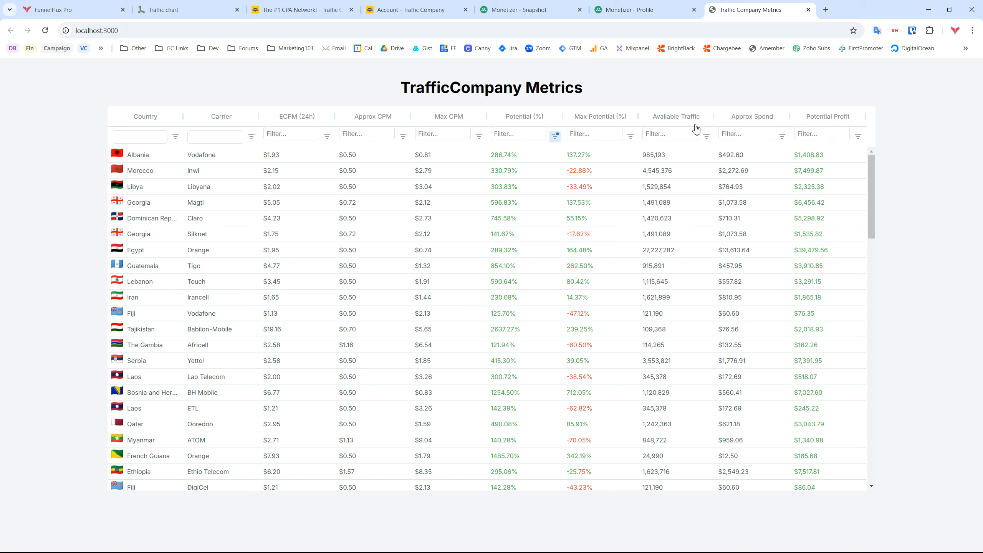
click(669, 119)
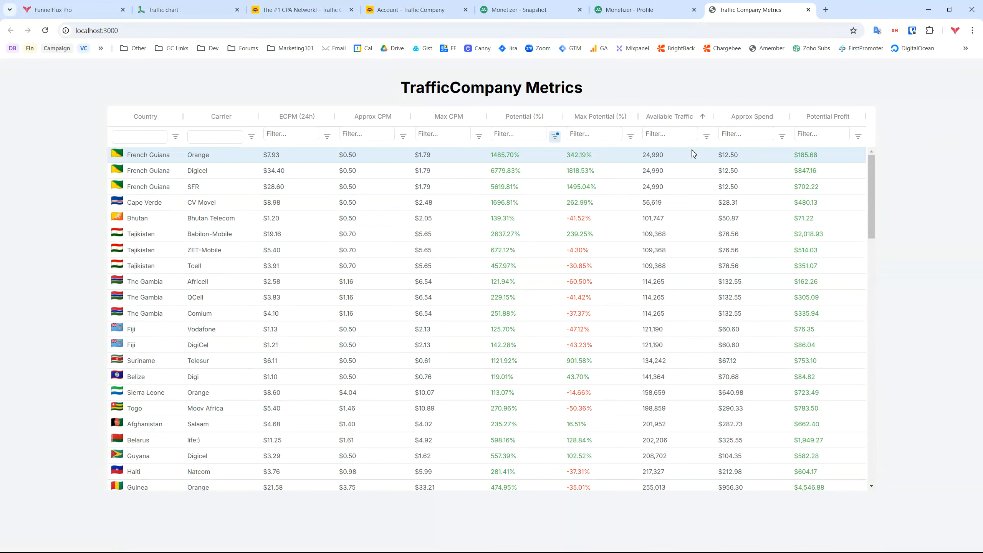
click(657, 120)
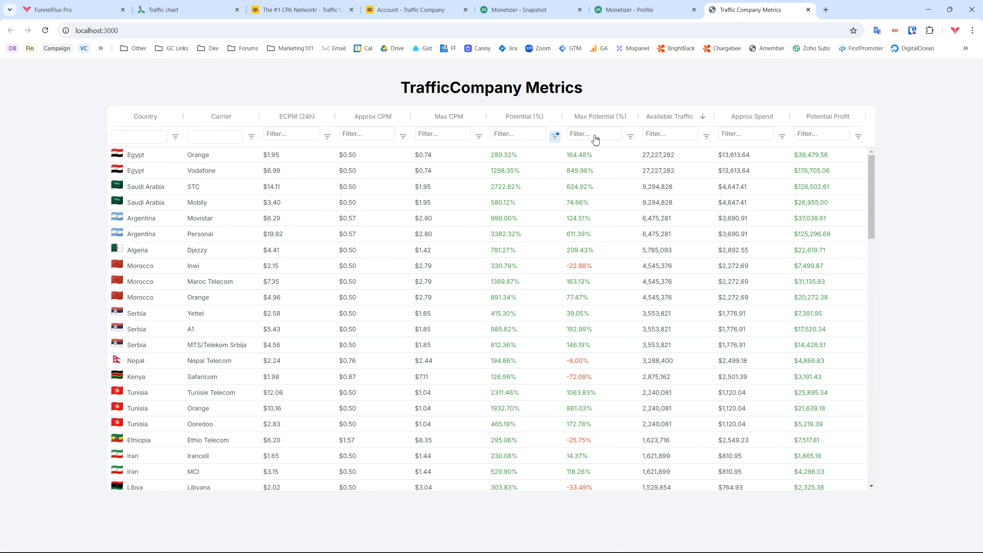
Add a Max Potential (%) greater than 100 filter
click(629, 136)
click(657, 154)
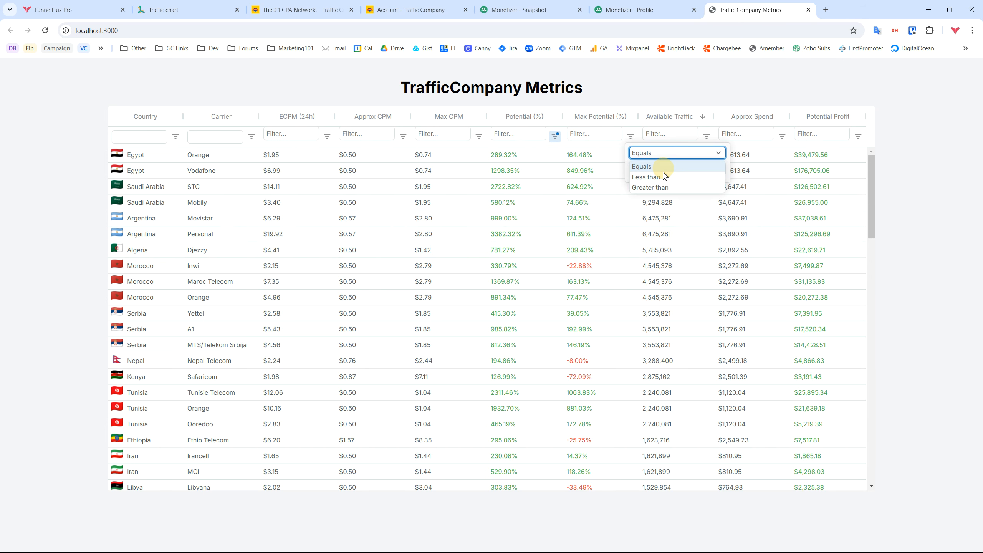
click(651, 182)
click(654, 169)
text(100)
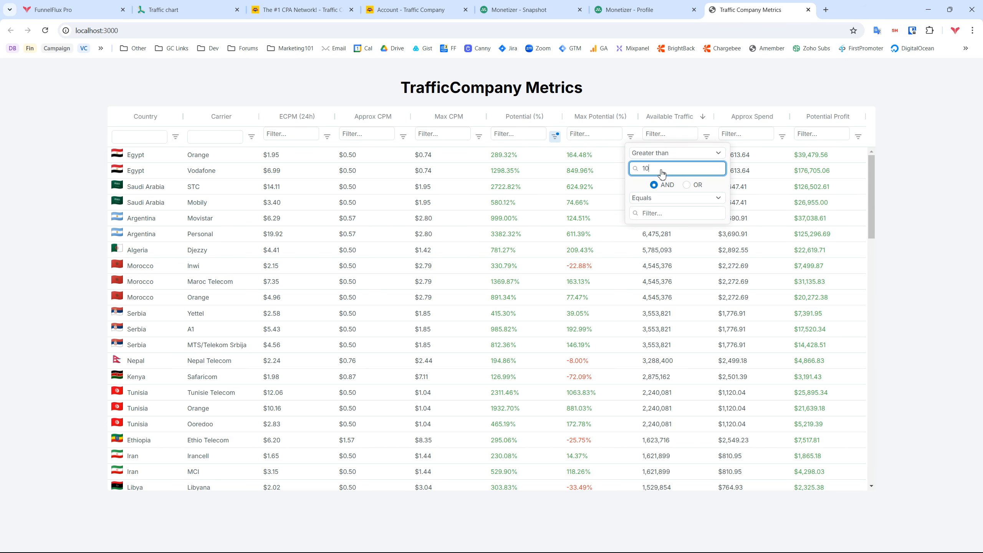
click(798, 174)
scroll(686, 369, down, 1)
scroll(686, 371, up, 1)
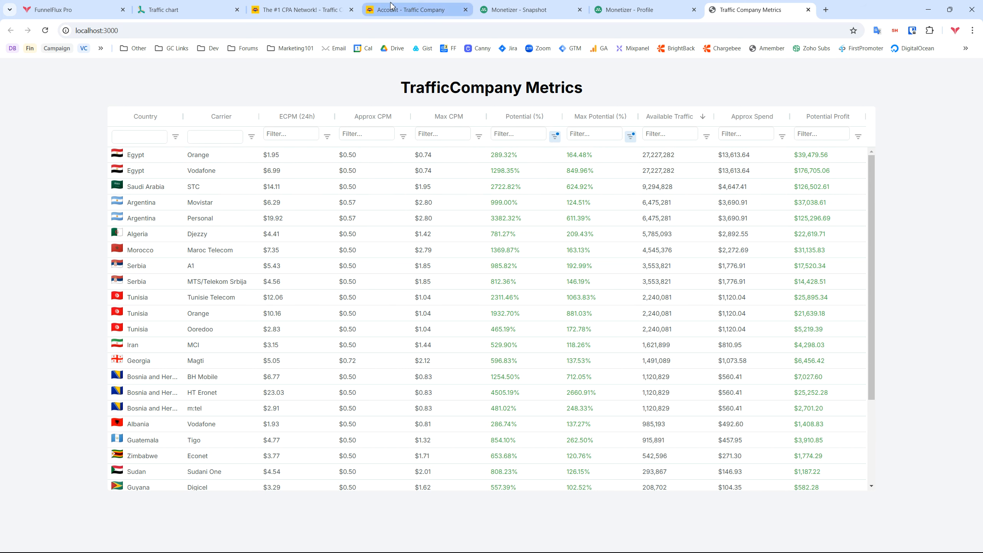
Search Traffic Company's Top Revenue list for 'egy', clear it, and compare with the metrics table
click(300, 10)
scroll(460, 350, down, 3)
scroll(460, 350, down, 8)
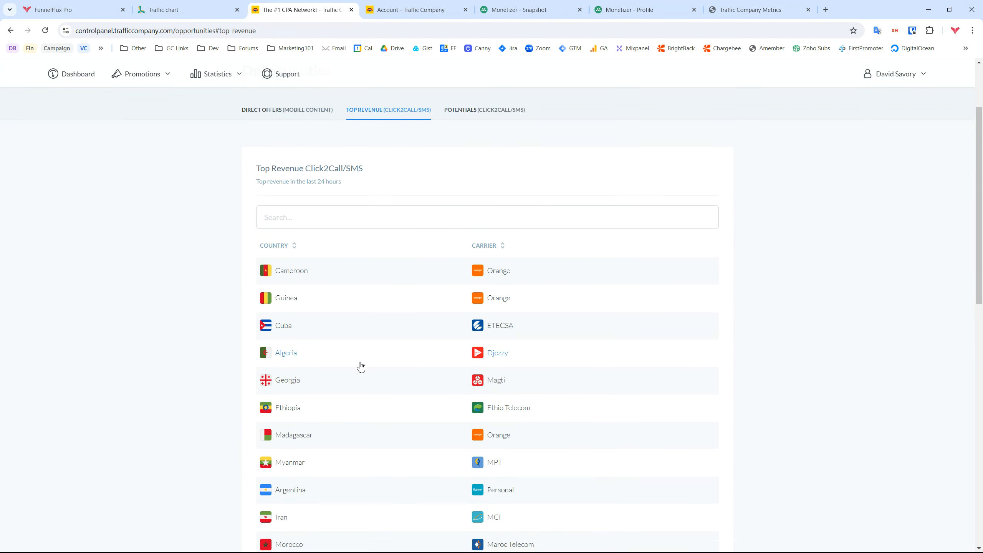
scroll(382, 384, down, 3)
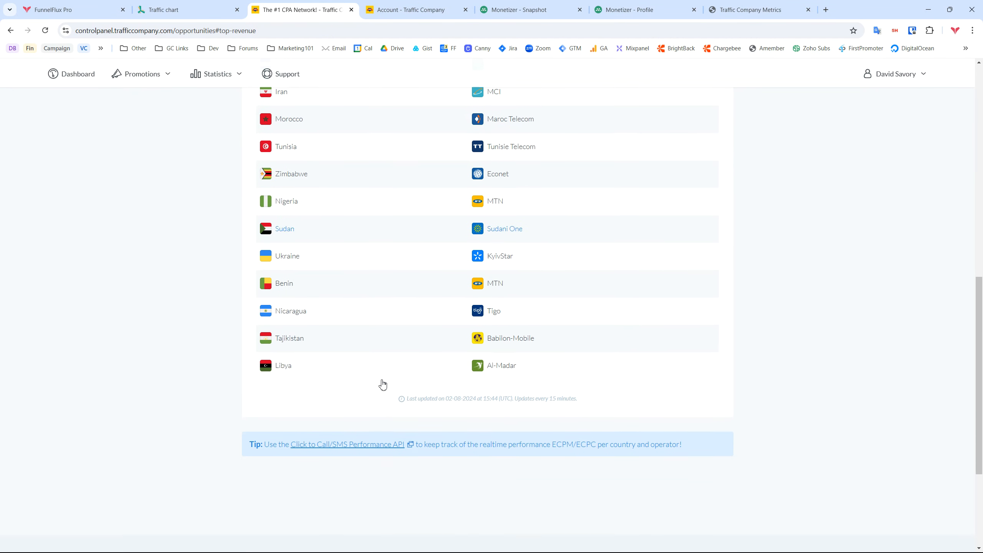
scroll(383, 384, up, 12)
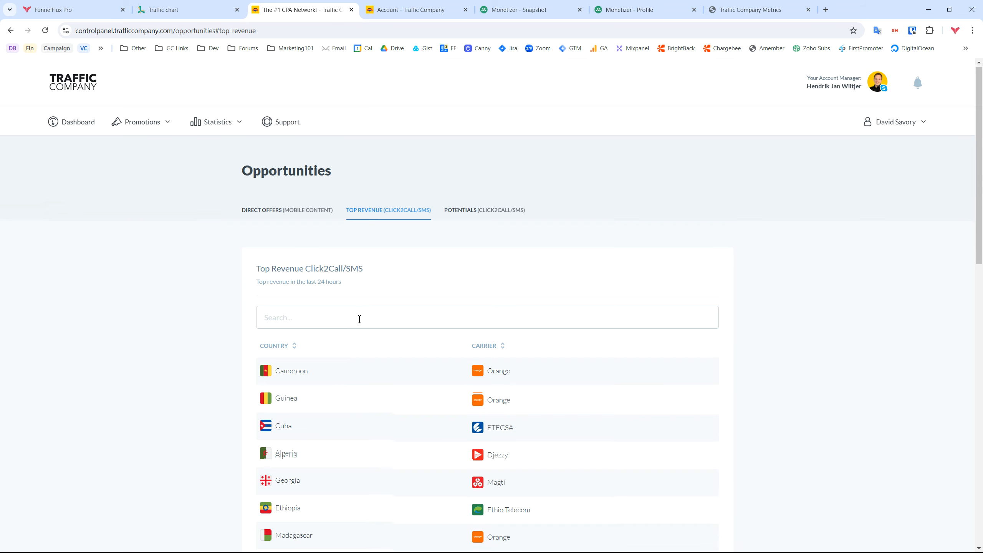
scroll(359, 319, down, 3)
click(313, 219)
text(egy)
key(BackSpace)
key(BackSpace)
key(BackSpace)
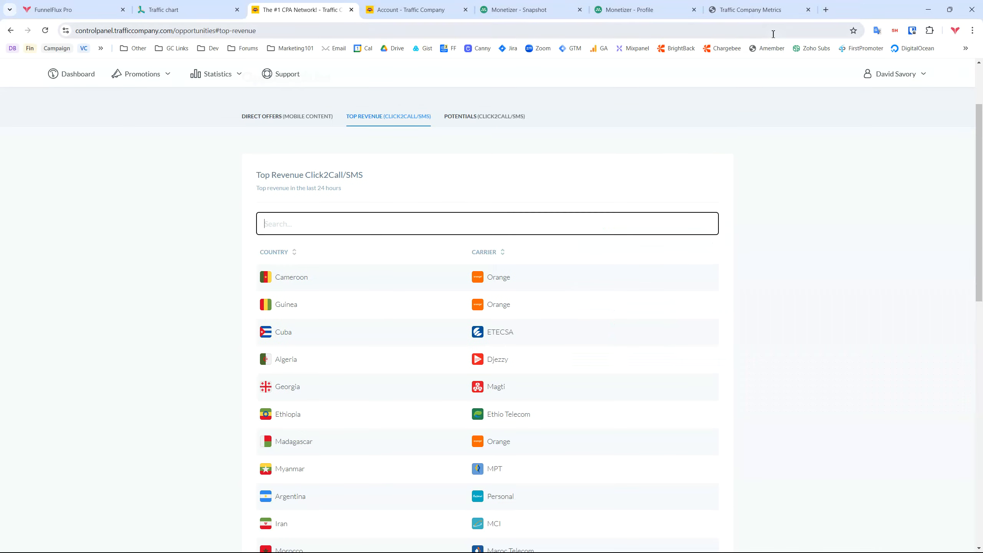
click(756, 10)
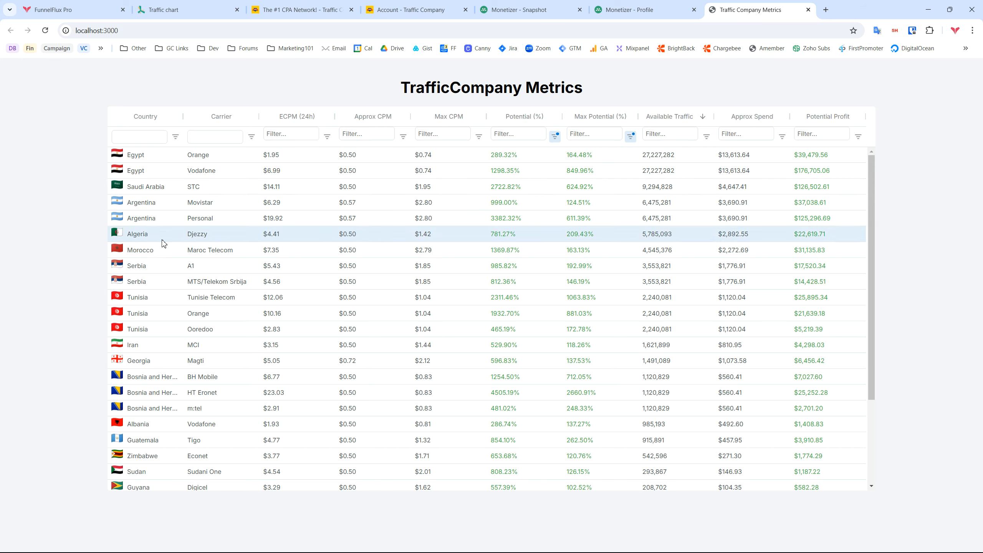
Search the Top Revenue list for 'arg' and compare against the metrics table
click(302, 9)
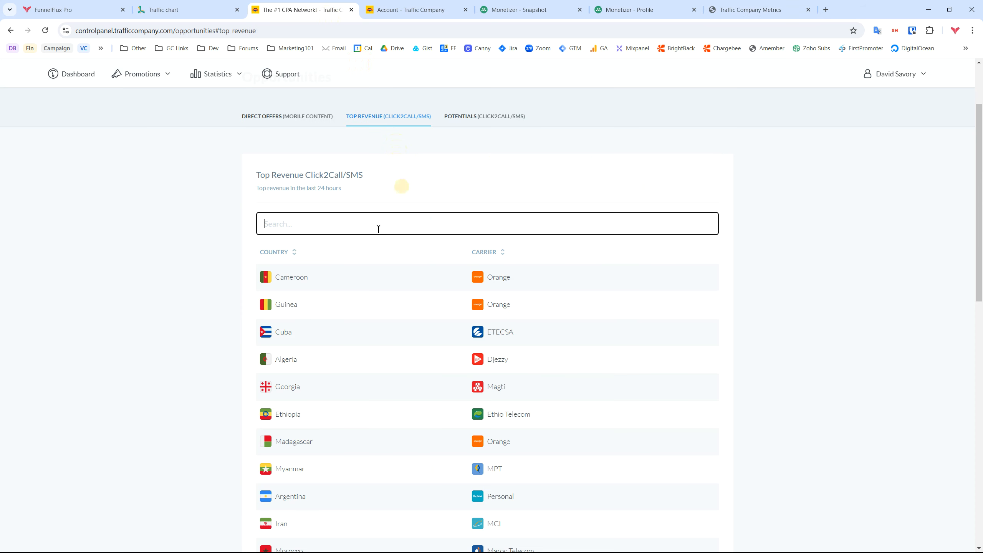
scroll(377, 306, down, 5)
scroll(381, 304, down, 4)
scroll(381, 304, up, 10)
click(350, 228)
text(arg)
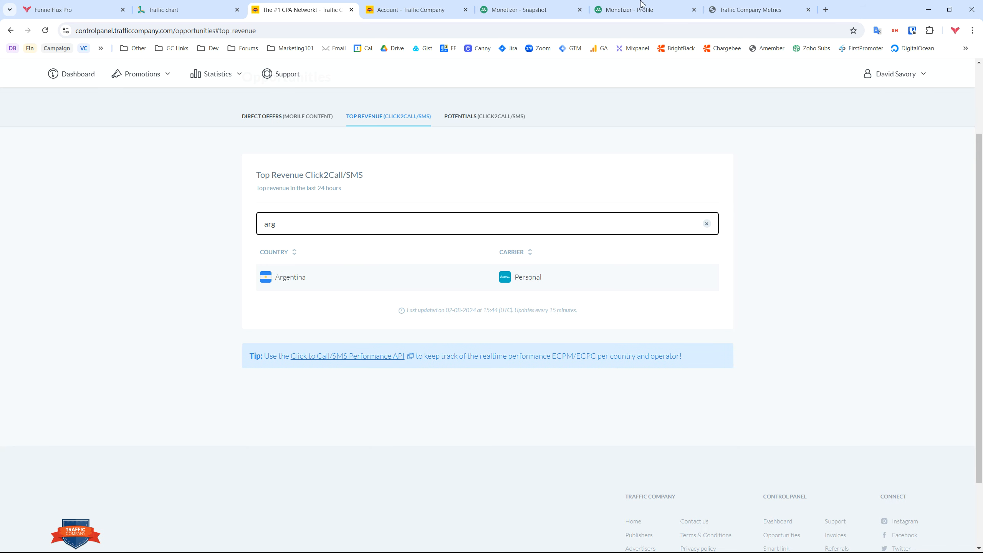
click(747, 10)
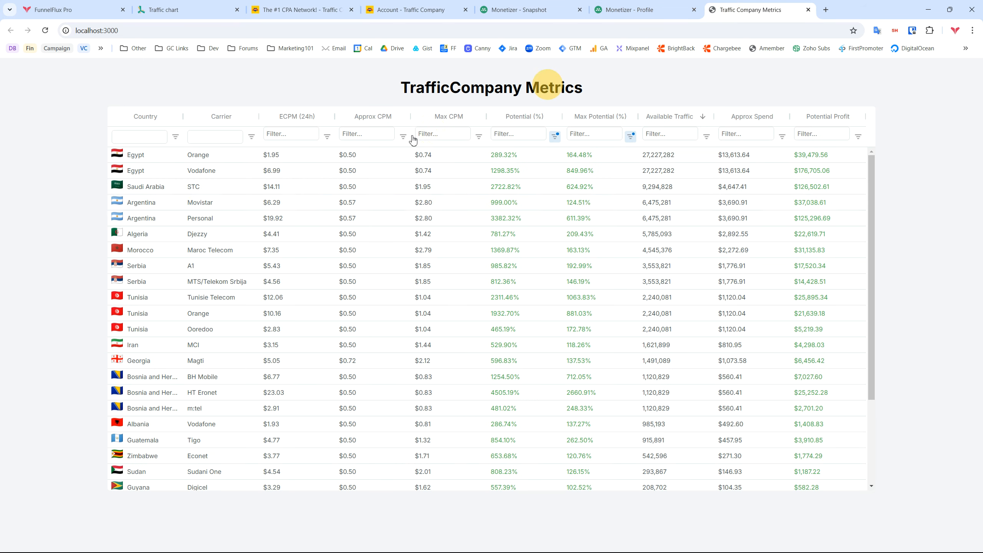
Replace the search with 'alg' to show Algeria's Djezzy, then return to the metrics table
click(284, 4)
key(ctrl+a)
text(alg)
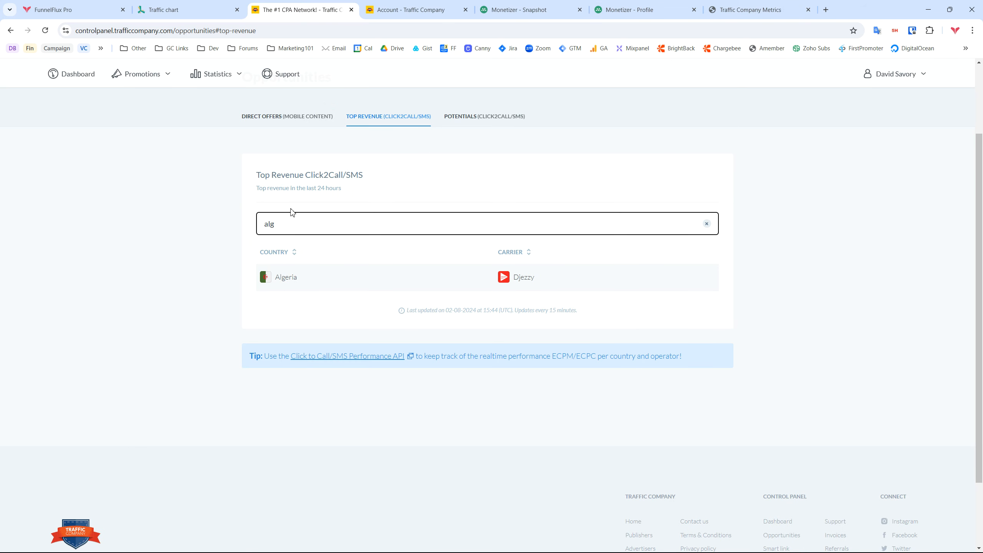
click(754, 9)
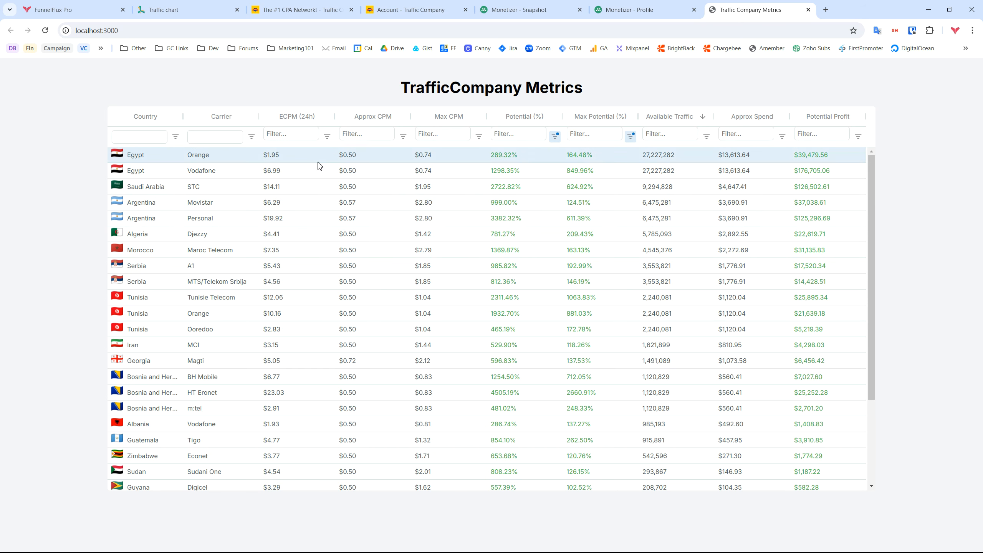
Try an 'al' search in Monetizer's Snapshot, then type 'algeria' in a new tab
click(513, 4)
click(666, 130)
text(al)
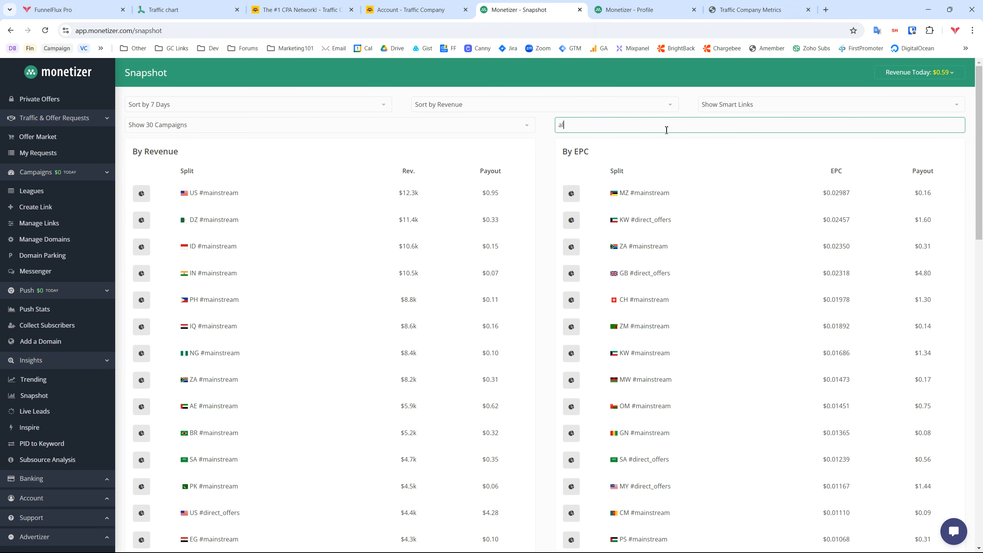
key(BackSpace)
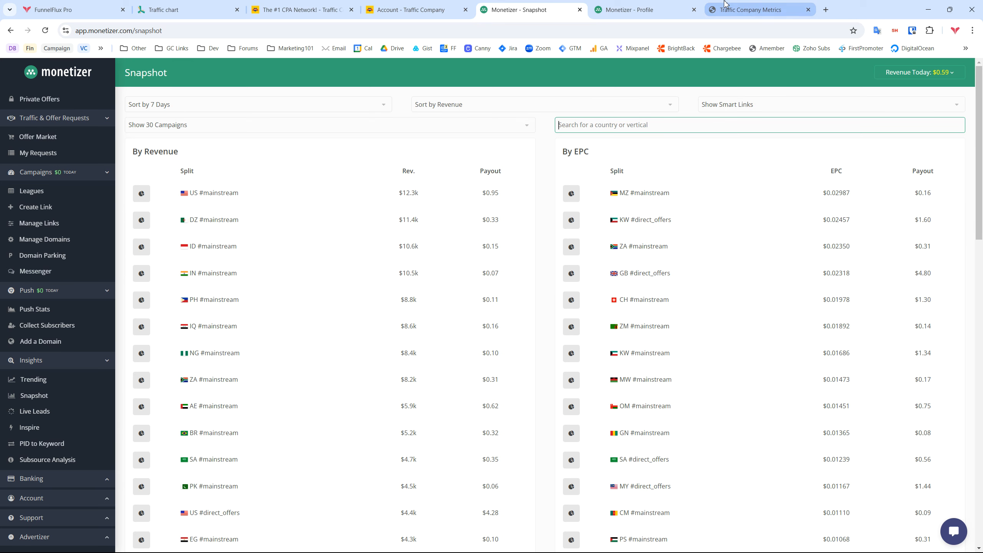
key(ctrl+t)
text(algeria)
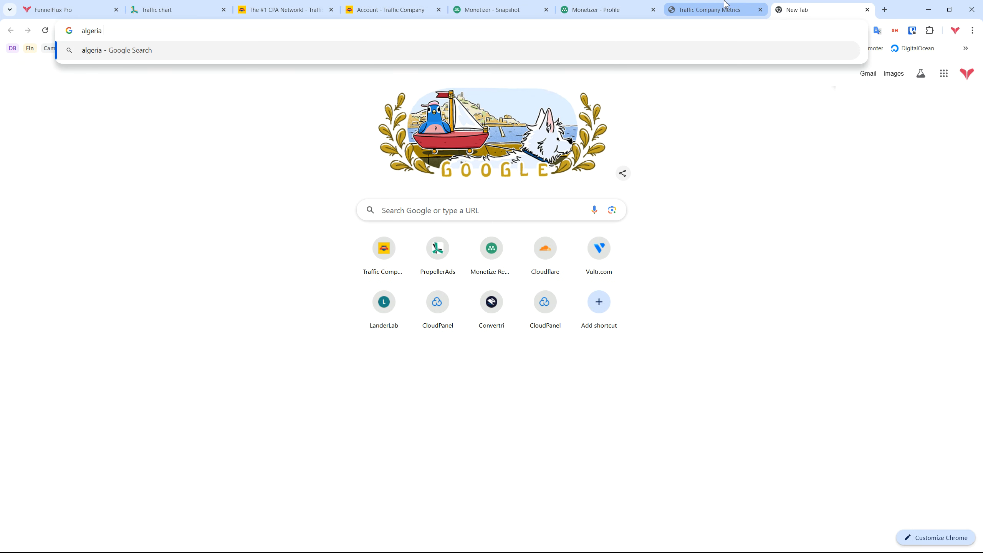
click(729, 6)
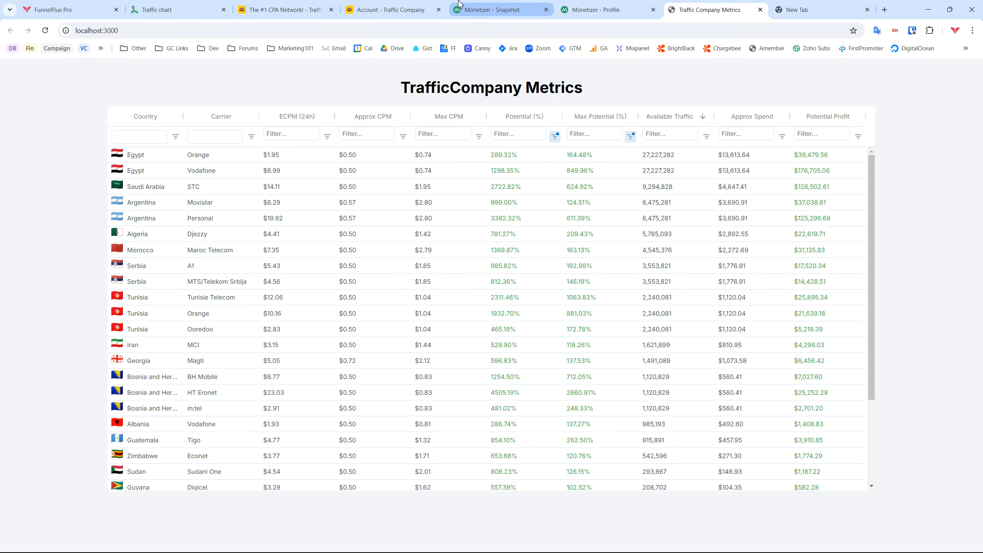
Search the Snapshot for 'dz' and mark DZ #mainstream's $11.4k revenue and $0.33 payout
click(492, 10)
click(648, 118)
text(dz)
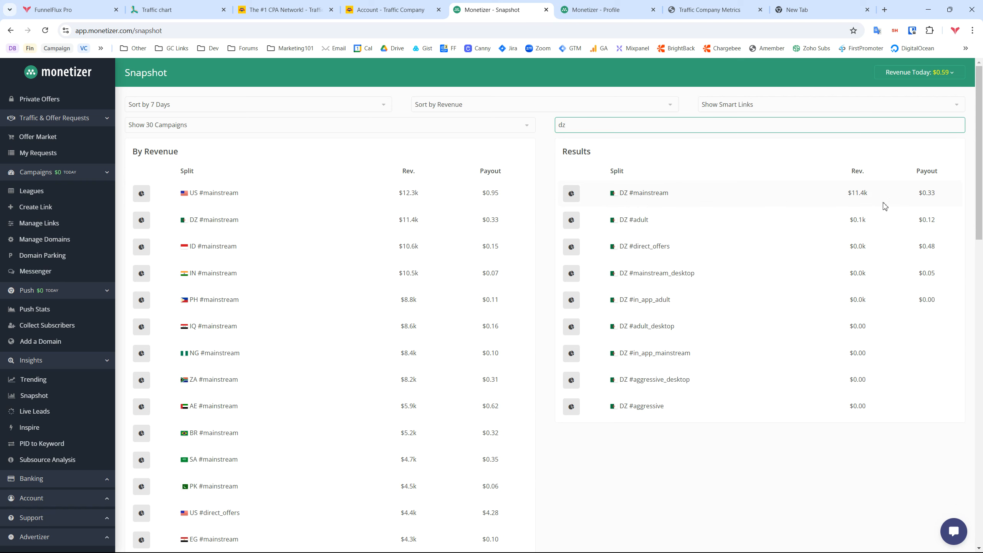
drag(877, 193, 846, 193)
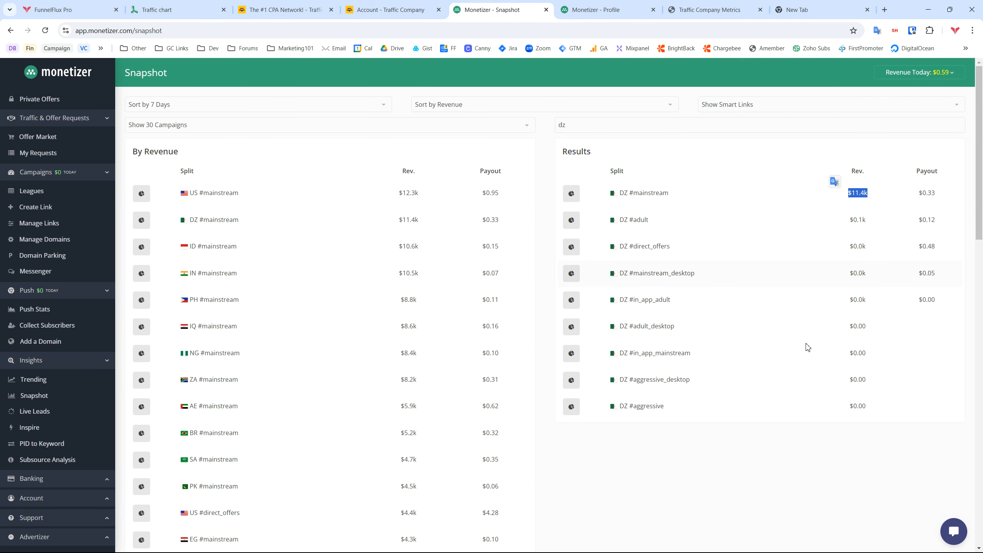
click(791, 500)
drag(943, 194, 910, 193)
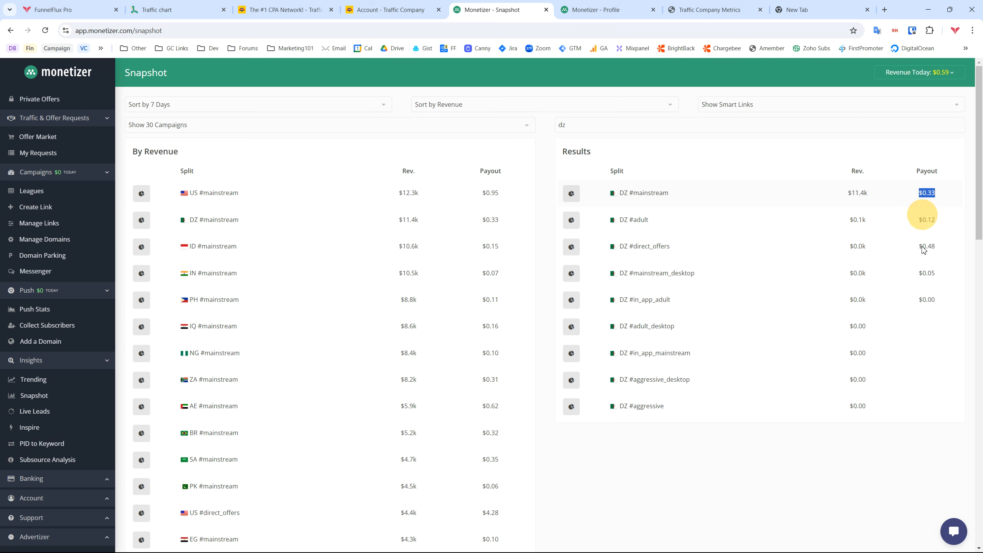
click(748, 284)
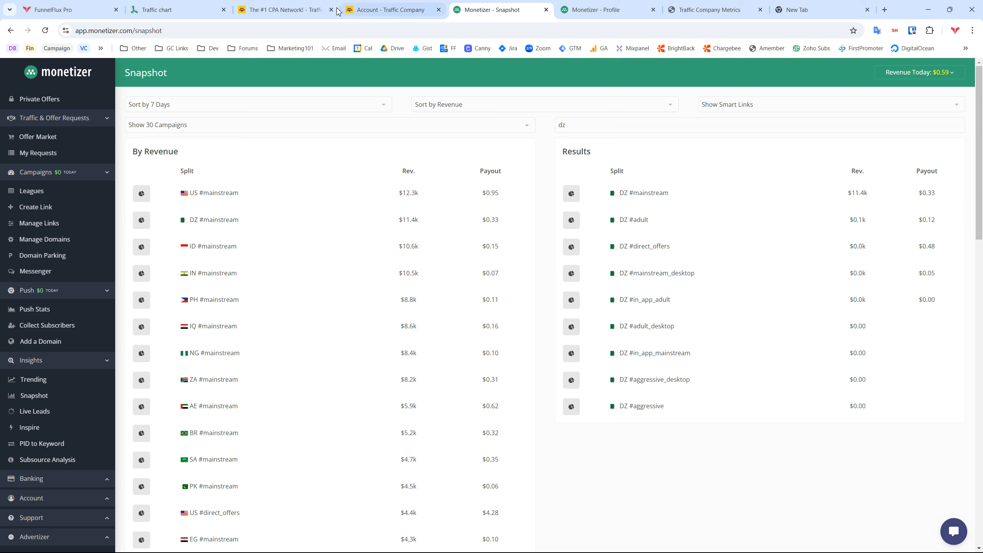
Close the spare tab, check AR #mainstream's $0.7k revenue, then search 'dz' again
middle_click(795, 4)
click(767, 4)
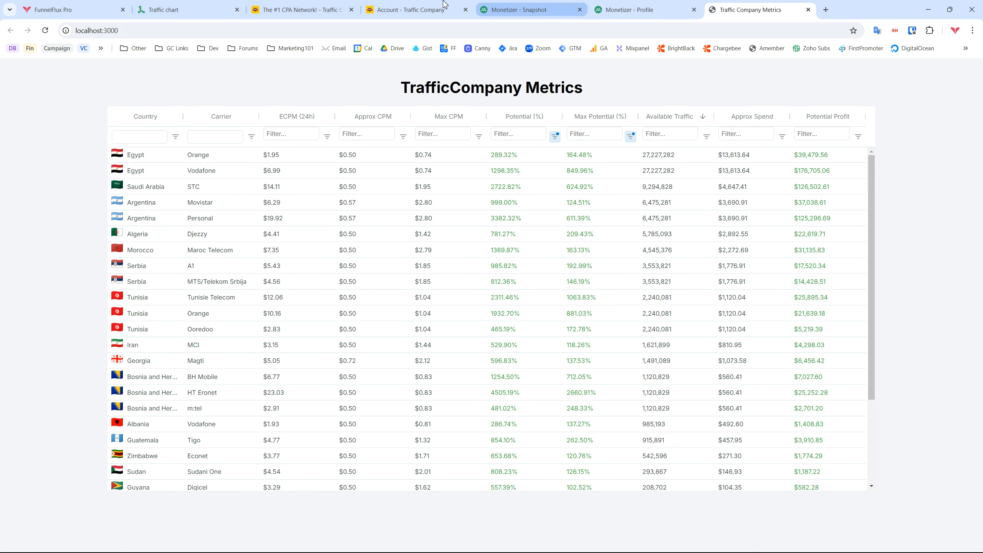
click(538, 5)
click(540, 124)
text(ar)
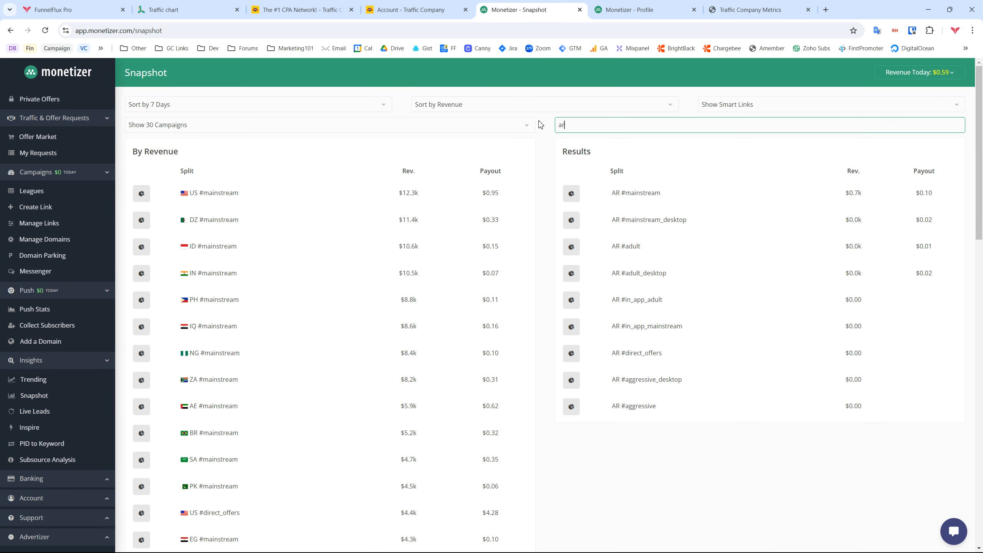
drag(888, 195, 817, 193)
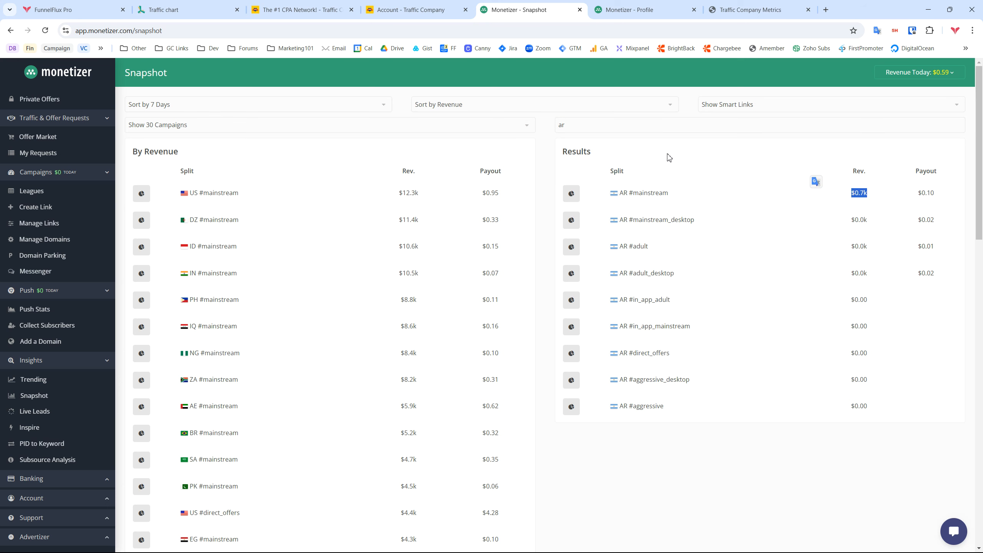
drag(599, 126, 542, 131)
text(dz)
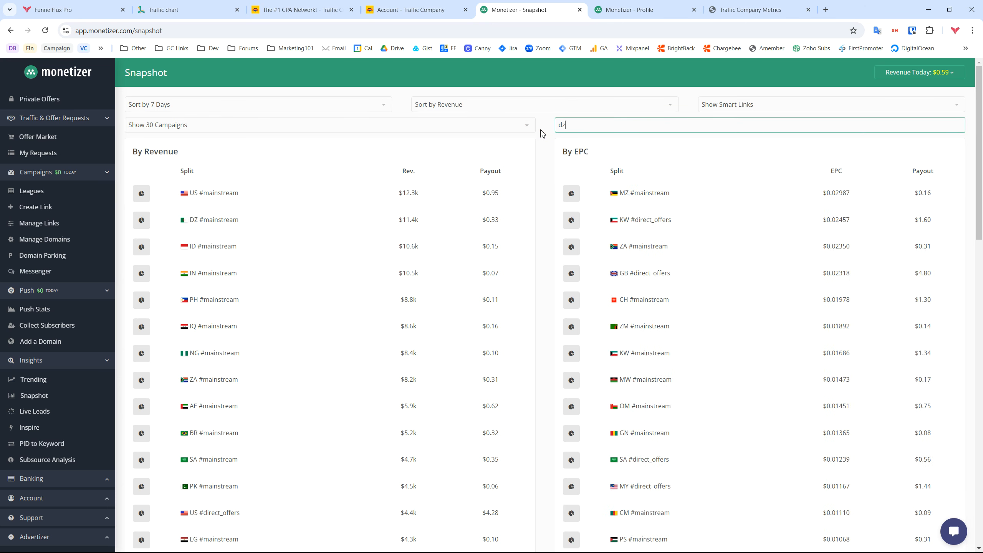
drag(611, 192, 682, 200)
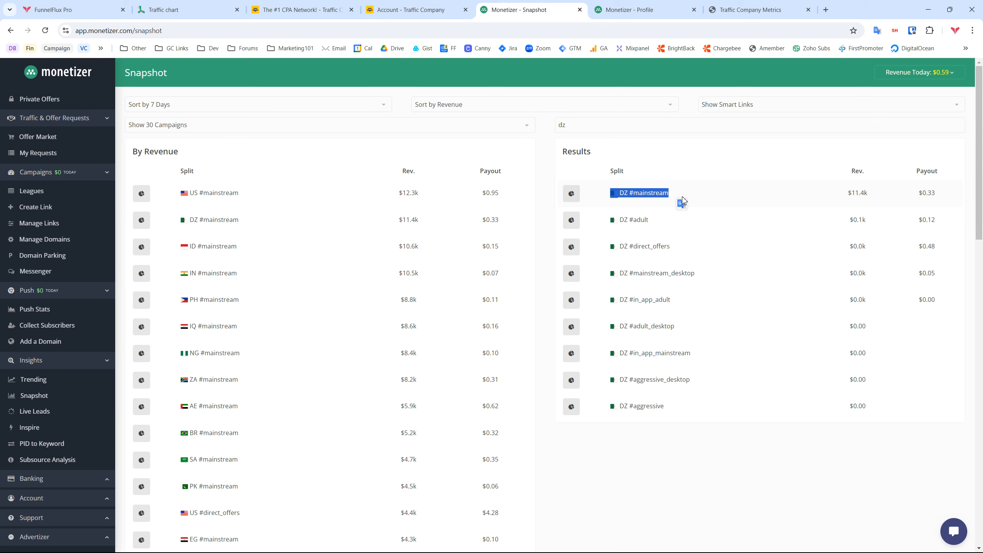
Clear the Traffic Company Top Revenue search so every country shows again
click(298, 10)
key(ctrl+a)
key(BackSpace)
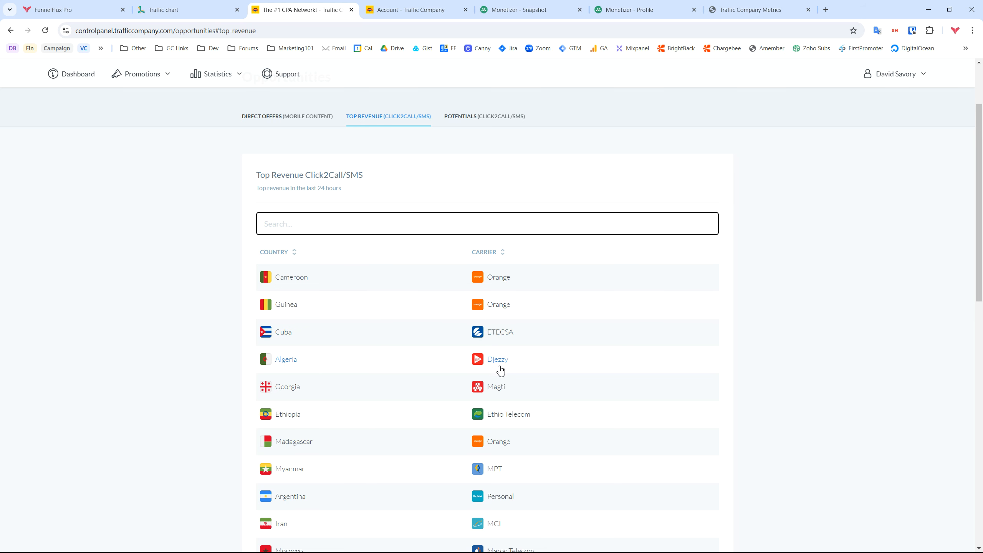
Return to the Monetizer Snapshot and select the DZ #mainstream payout of $0.33
click(566, 5)
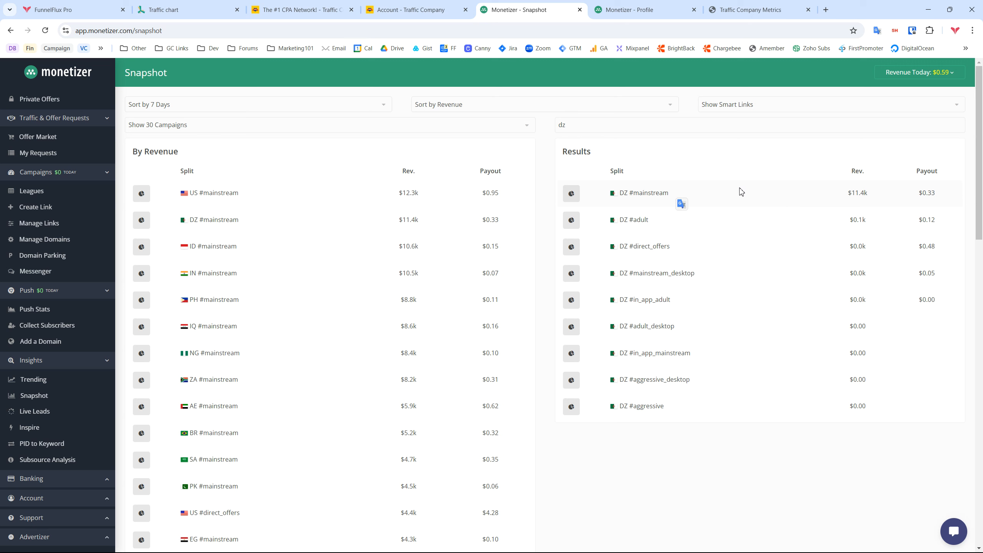
triple_click(936, 194)
Reselect the $0.33 payout, then show FunnelFlux Pro's Onboarding Funnels list with Example and Test Video Funnel
click(940, 198)
drag(942, 195, 919, 195)
key(ctrl+1)
click(233, 212)
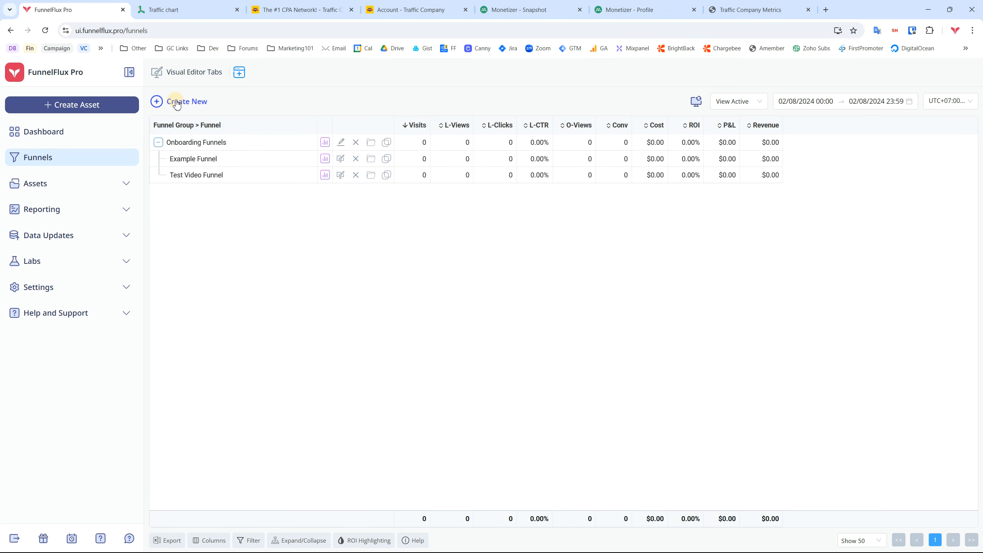
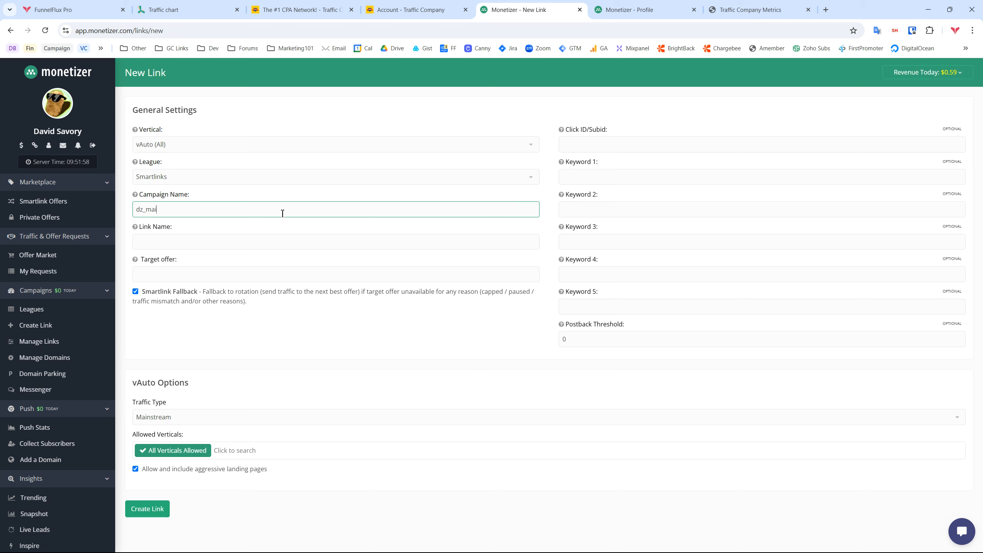
Keep the dz_mainstream link's traffic type as Mainstream and allow only the mainstream vertical
key(Tab)
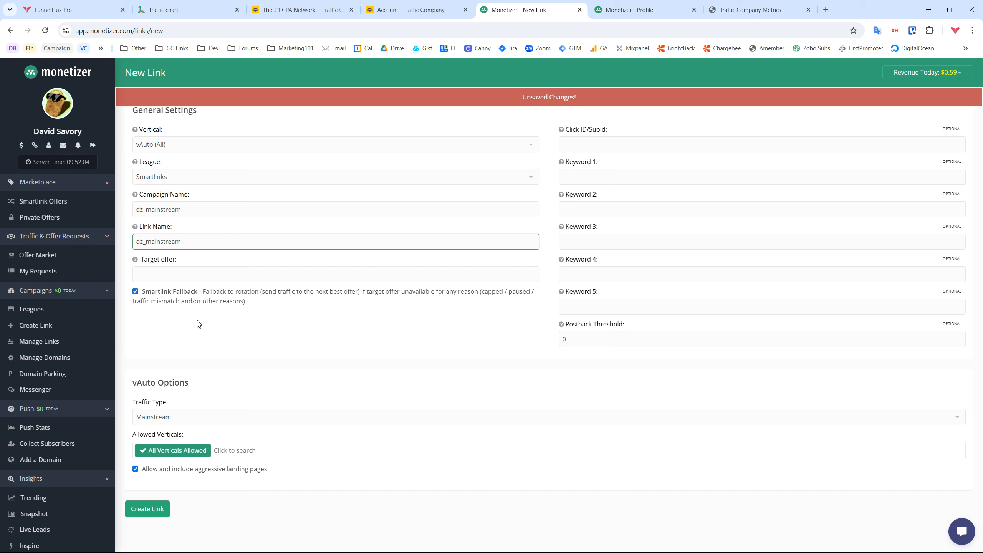
click(163, 418)
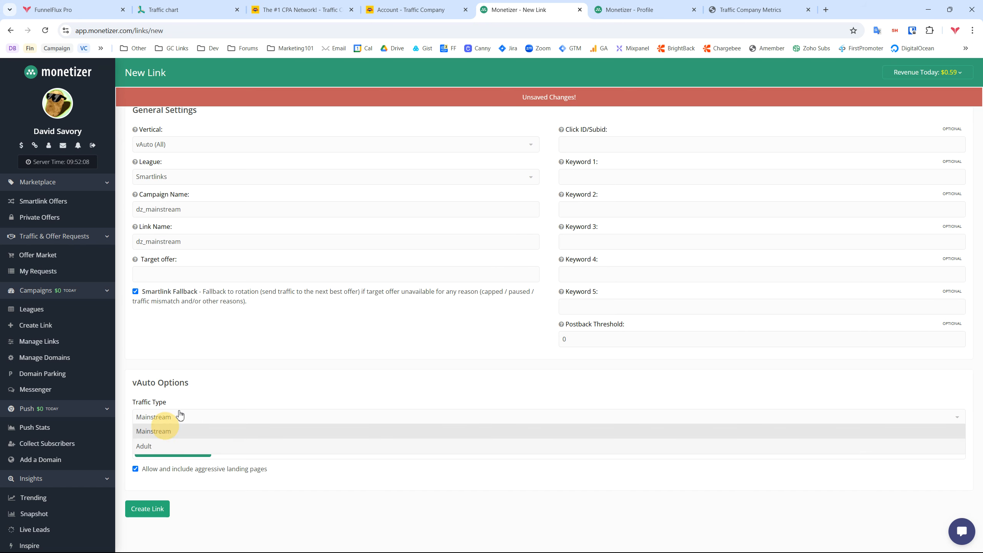
click(165, 429)
click(242, 449)
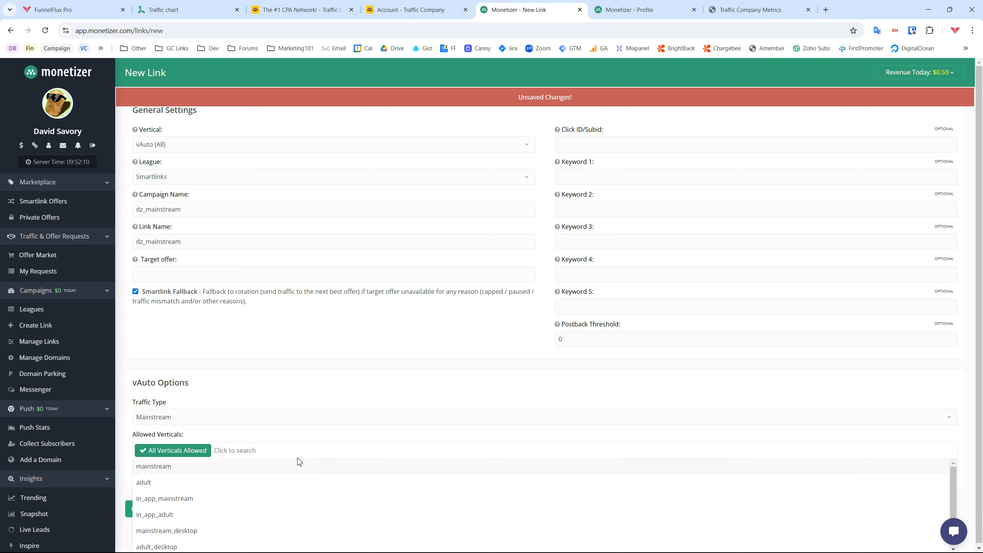
click(281, 415)
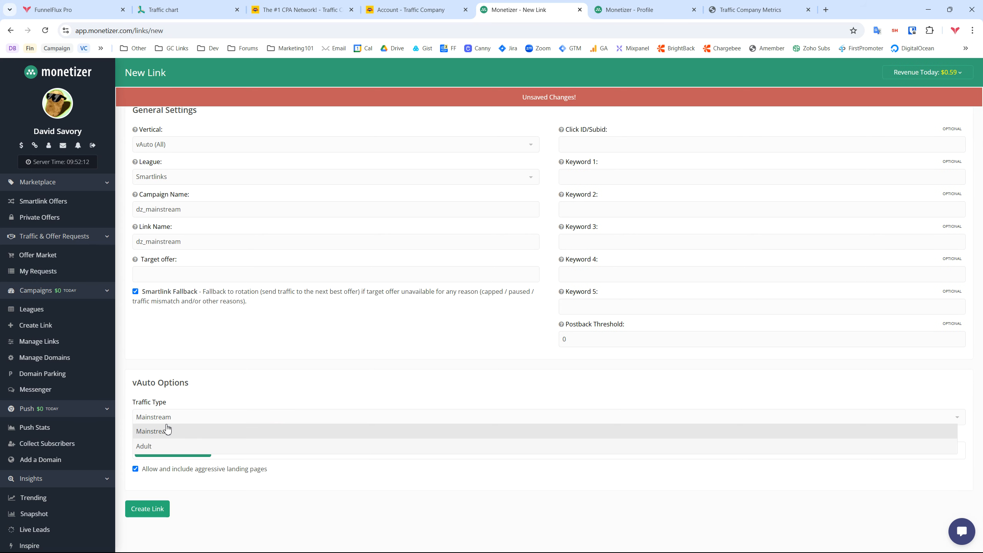
click(240, 431)
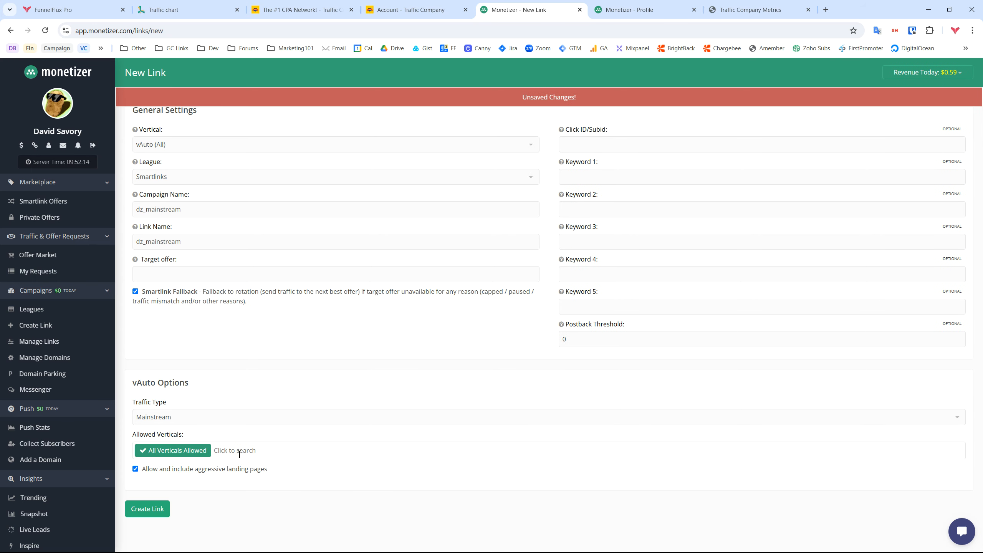
click(237, 450)
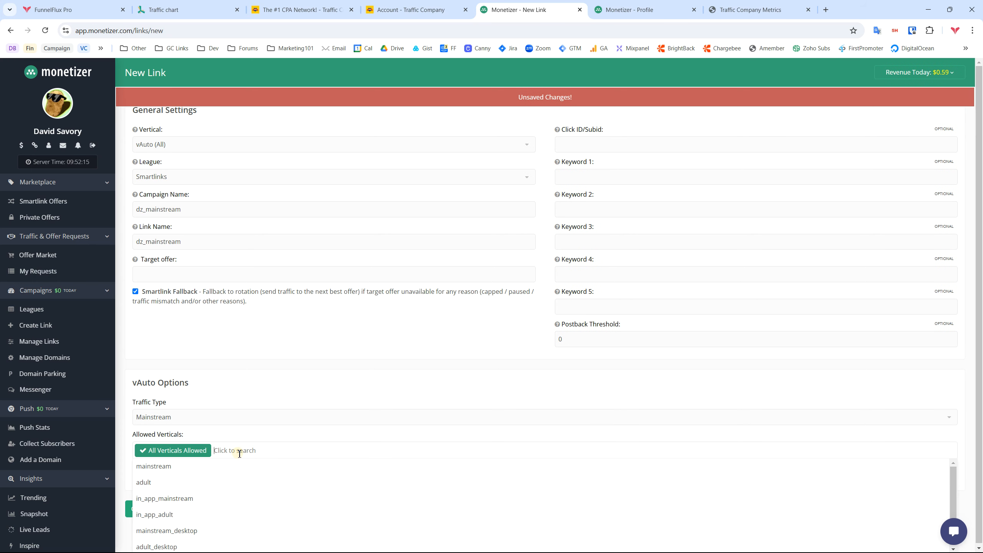
click(160, 464)
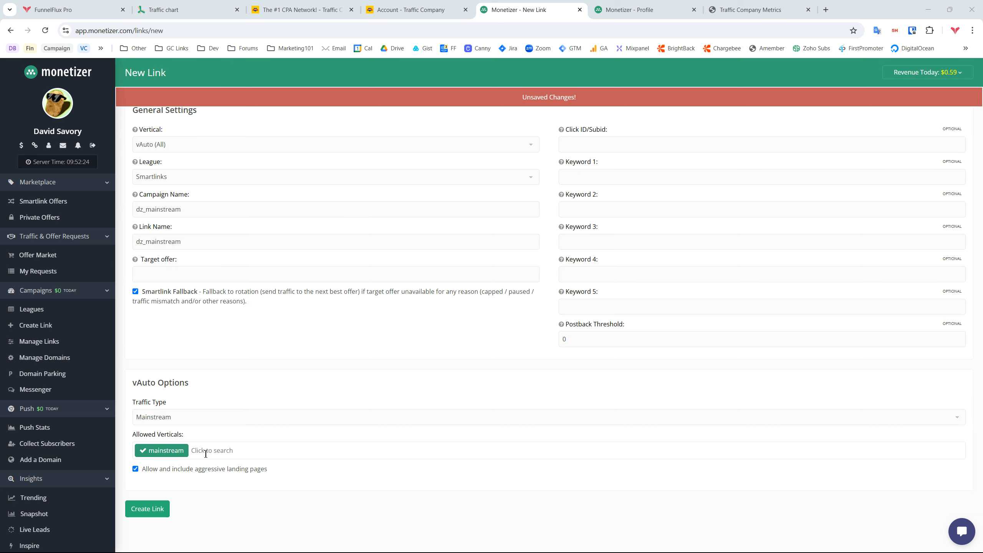
scroll(39, 453, down, 3)
Filter the Snapshot insights by 'dz' to see DZ splits led by DZ #mainstream, then start a new link
click(35, 395)
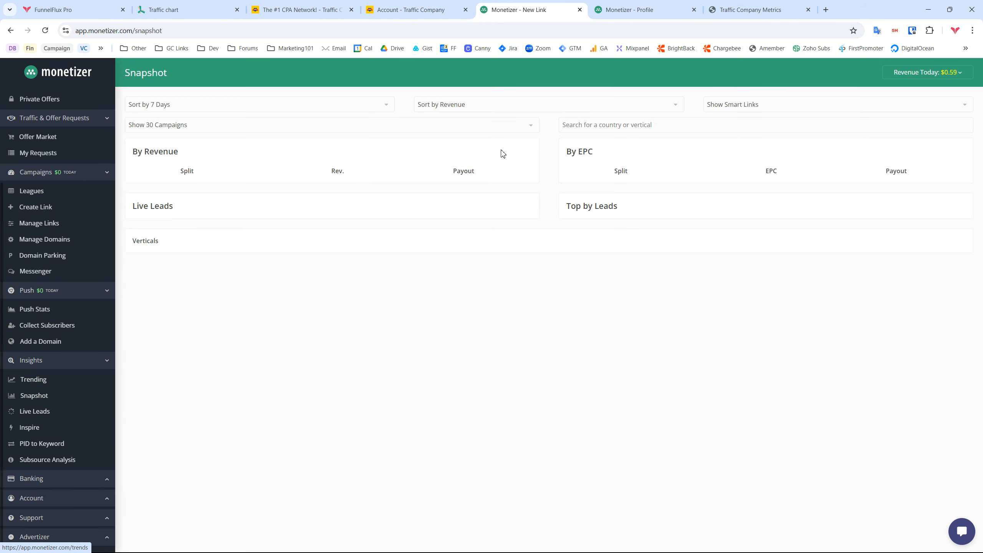
click(521, 168)
click(643, 124)
text(dz)
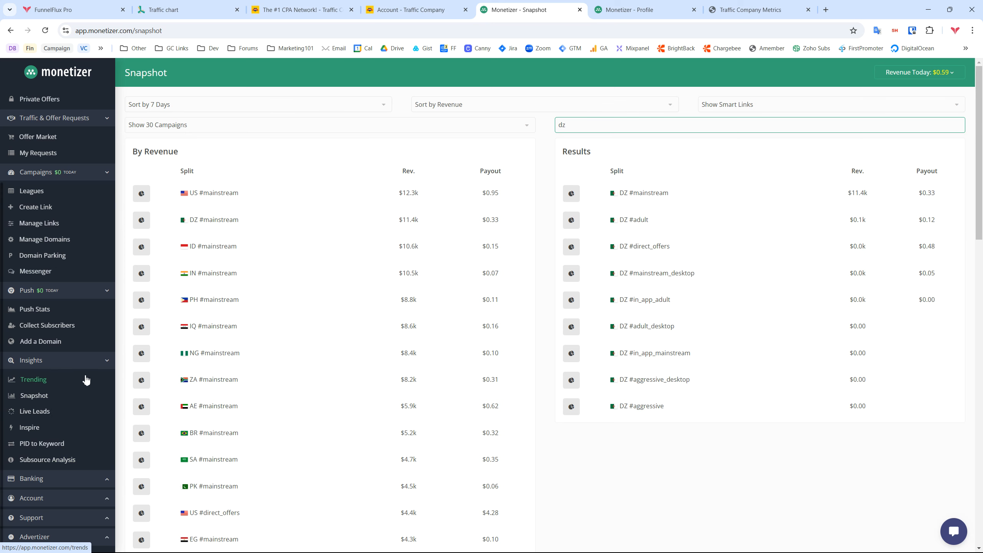
scroll(35, 407, up, 3)
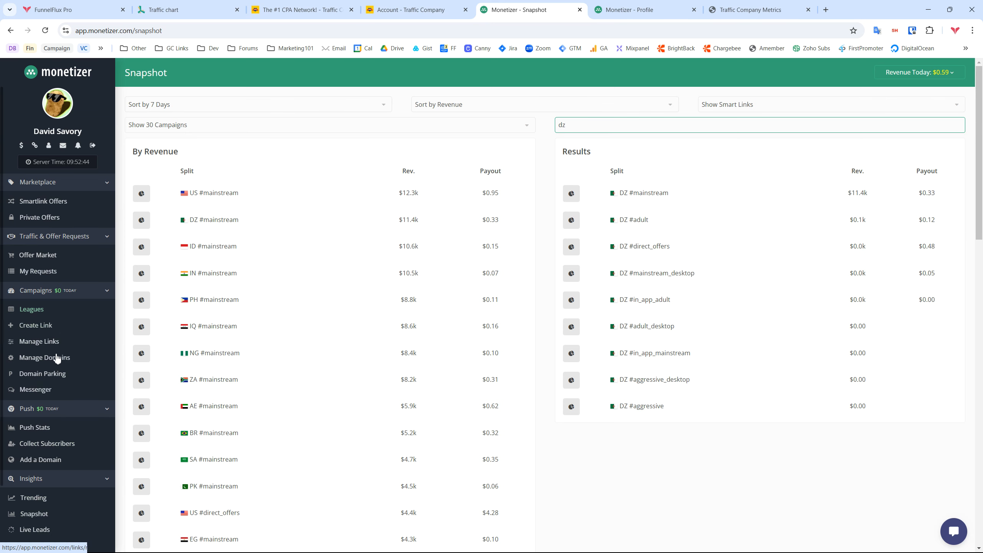
click(36, 325)
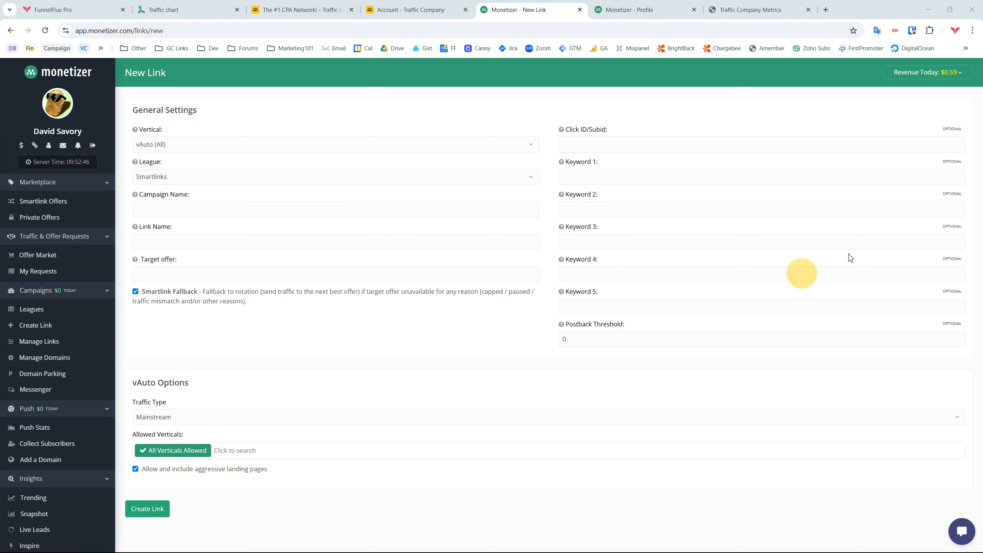
Enter dz_mainstream as the Campaign Name and reuse it as the Link Name
click(213, 214)
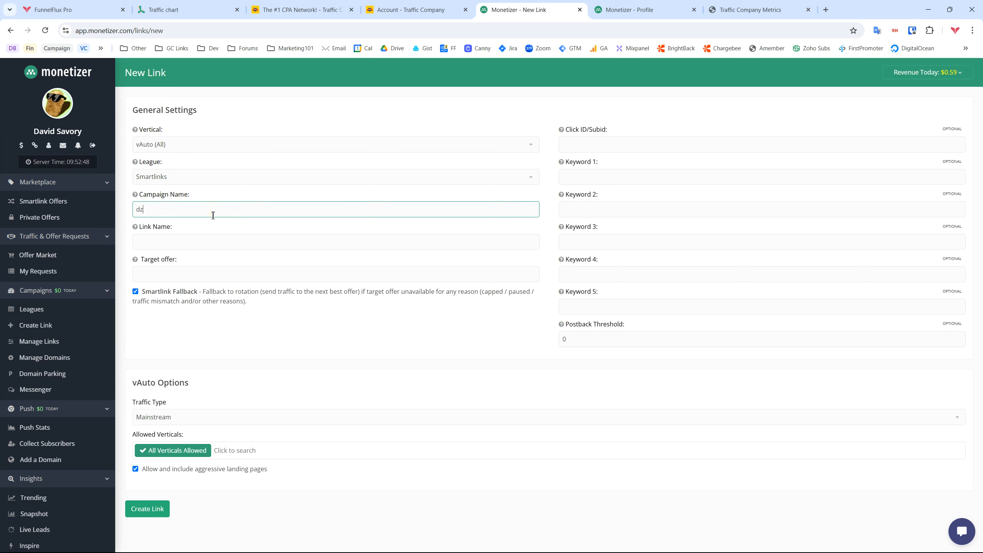
key(ctrl+a)
key(ctrl+c)
key(Tab)
key(ctrl+v)
click(219, 408)
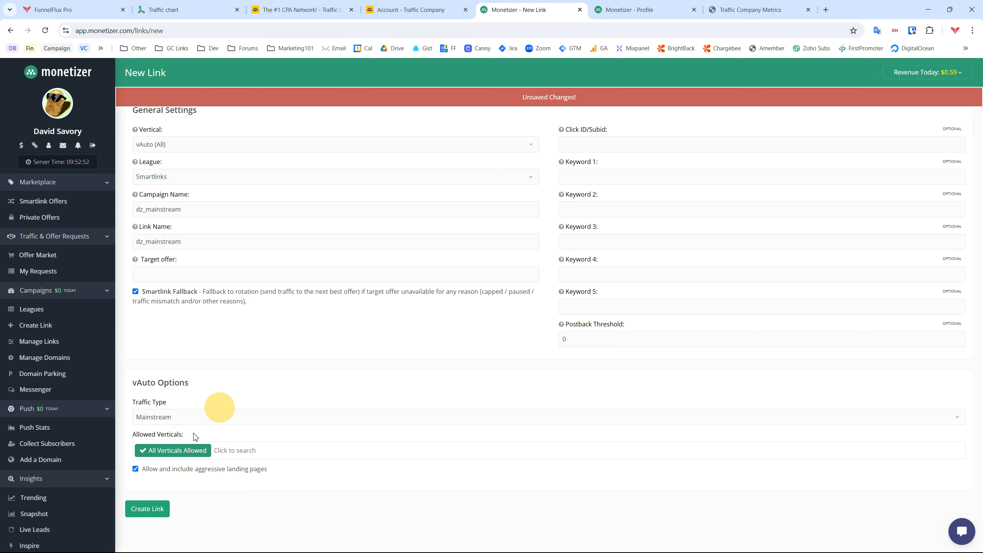
Allow only the mainstream vertical and set the link's Vertical to mainstream
click(246, 451)
click(166, 471)
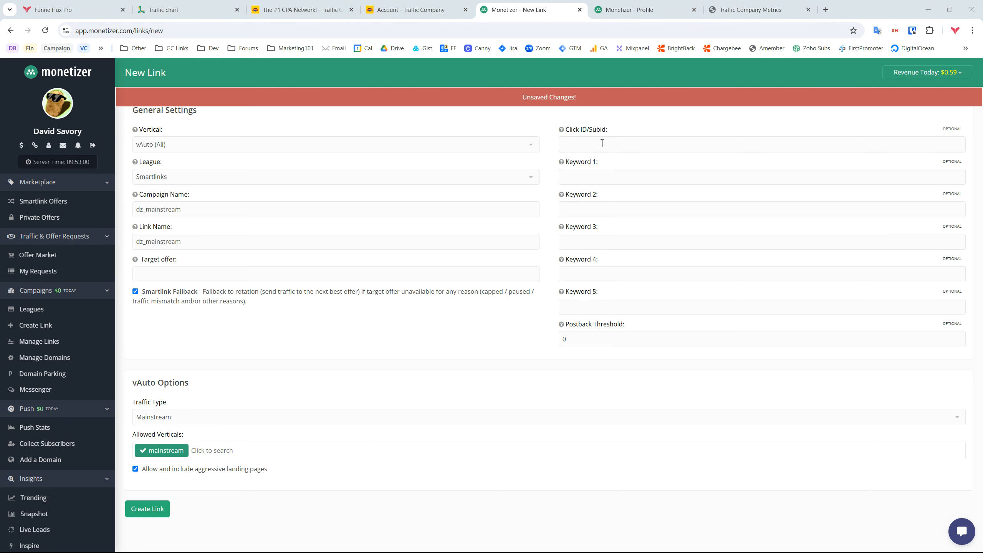
click(754, 144)
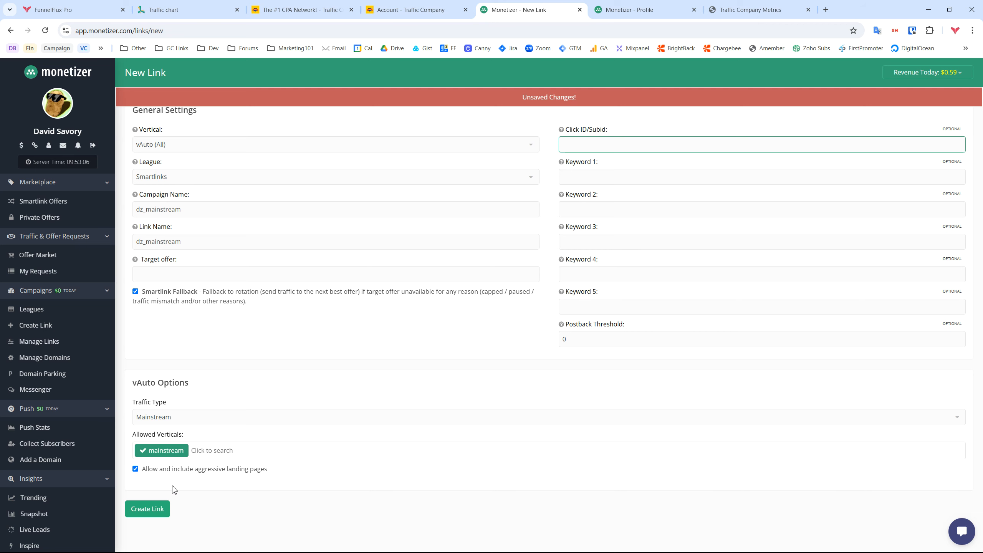
click(185, 151)
scroll(171, 179, down, 3)
scroll(186, 216, up, 3)
scroll(185, 194, down, 3)
scroll(205, 216, up, 5)
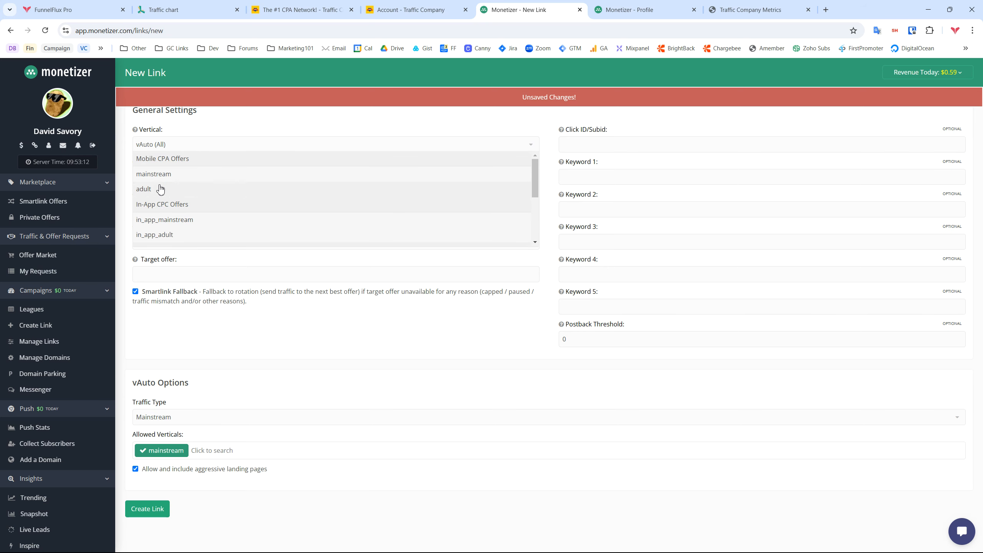
click(149, 174)
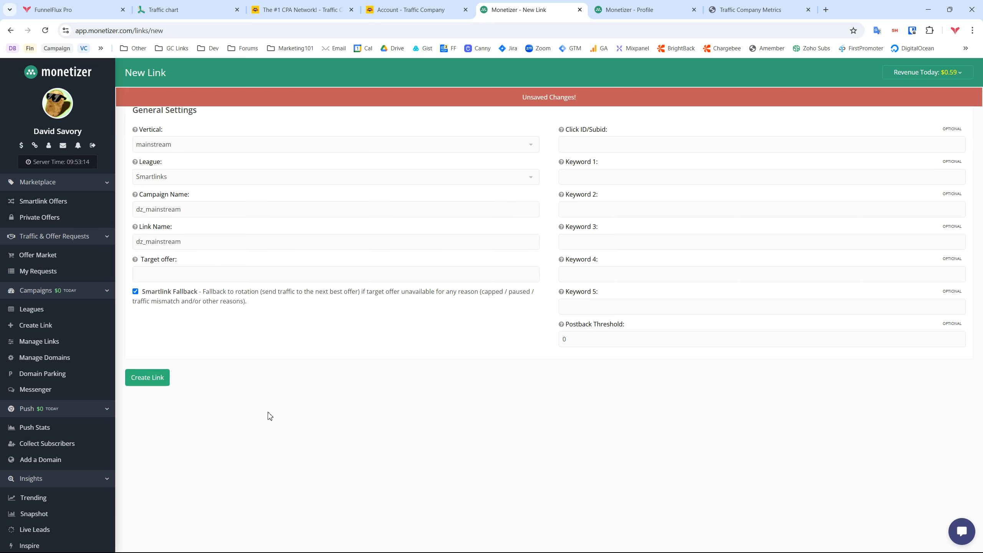
Briefly switch the Vertical to vAuto (All), then settle back on mainstream
click(185, 151)
scroll(170, 217, down, 3)
click(167, 237)
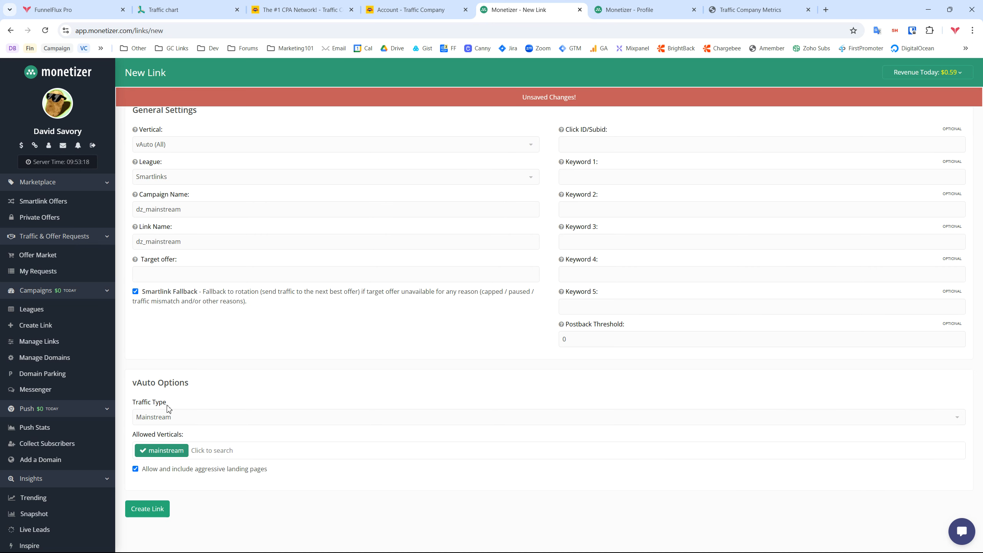
click(186, 144)
scroll(170, 182, up, 3)
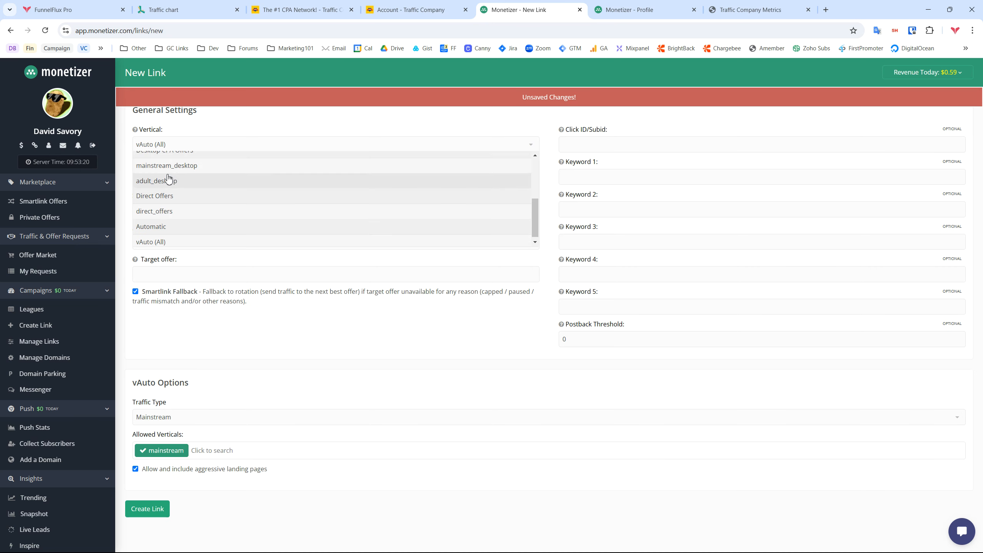
click(166, 178)
click(186, 143)
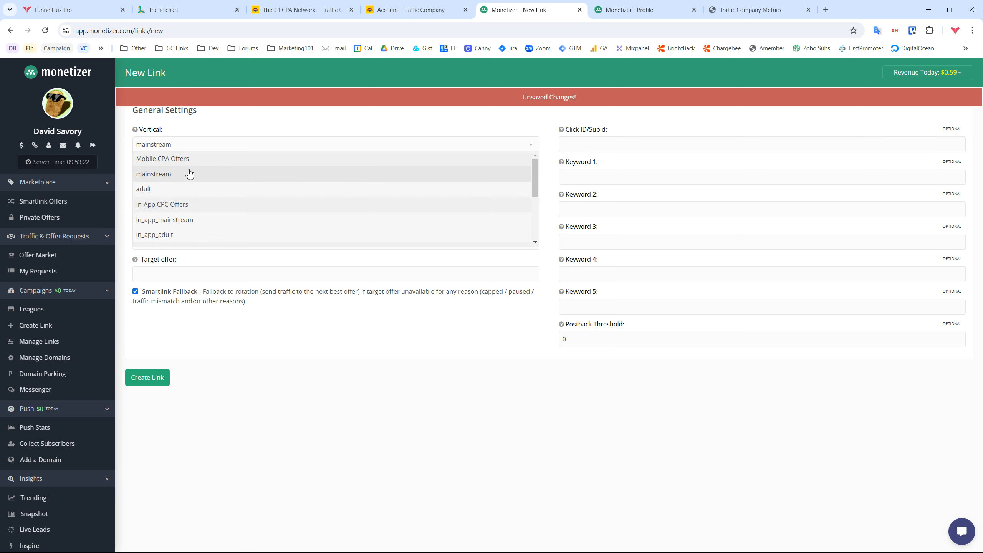
scroll(207, 213, down, 4)
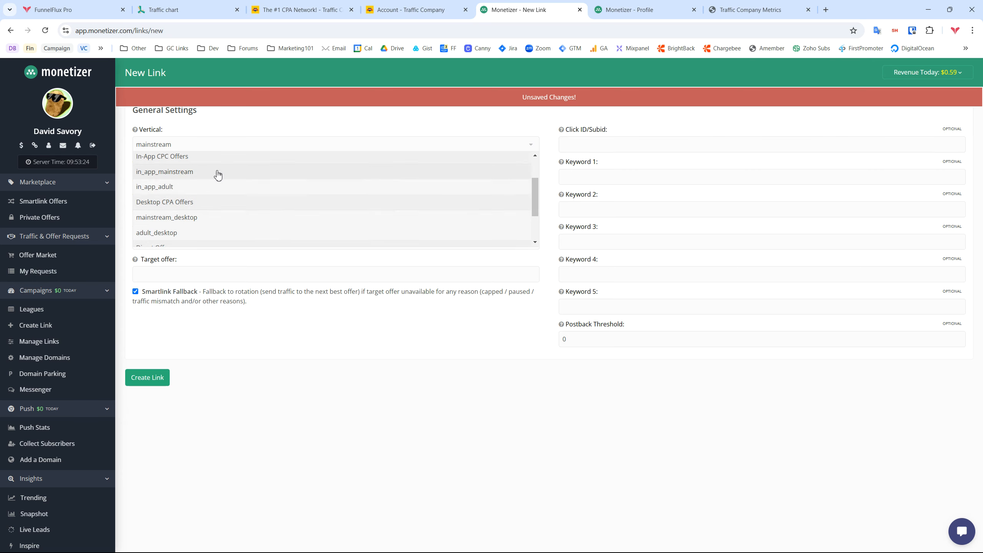
scroll(186, 213, up, 4)
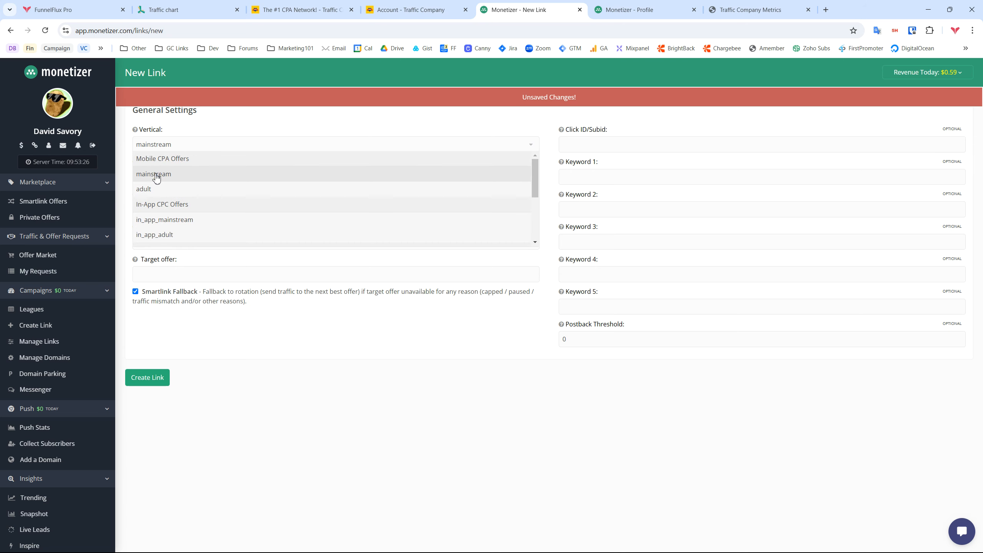
click(282, 327)
Create the dz_mainstream link and paste its URL as the FunnelFlux offer's Base Offer URL
click(159, 380)
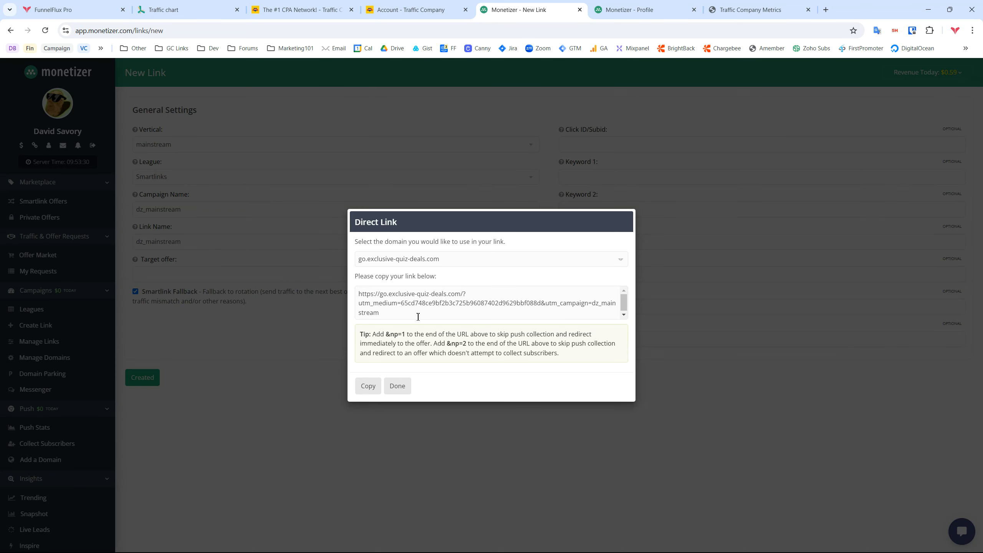
click(363, 298)
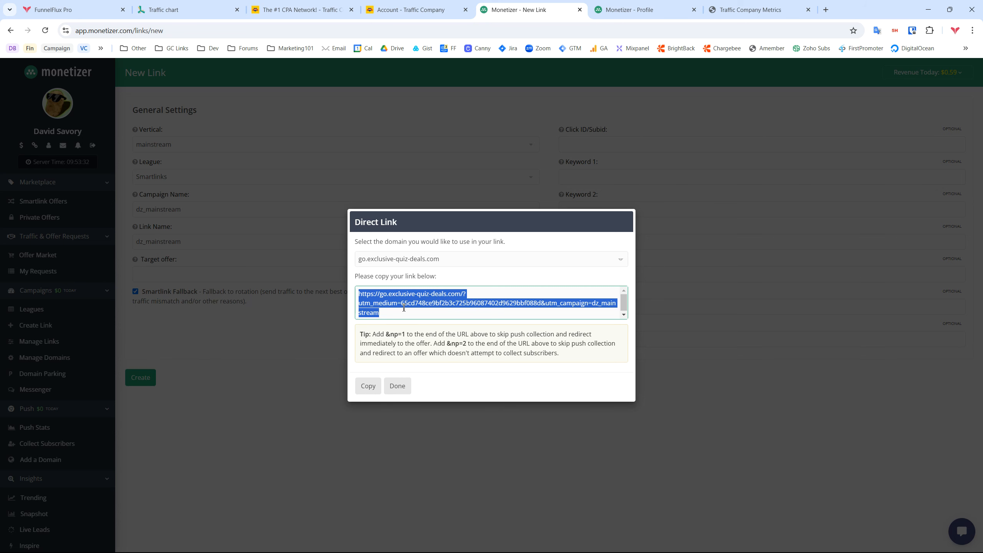
click(57, 10)
click(561, 195)
key(ctrl+v)
drag(735, 200, 408, 193)
Review the offer's data passing fields and appended tracking parameters, then save the Monetizer Smartlink offer
click(914, 158)
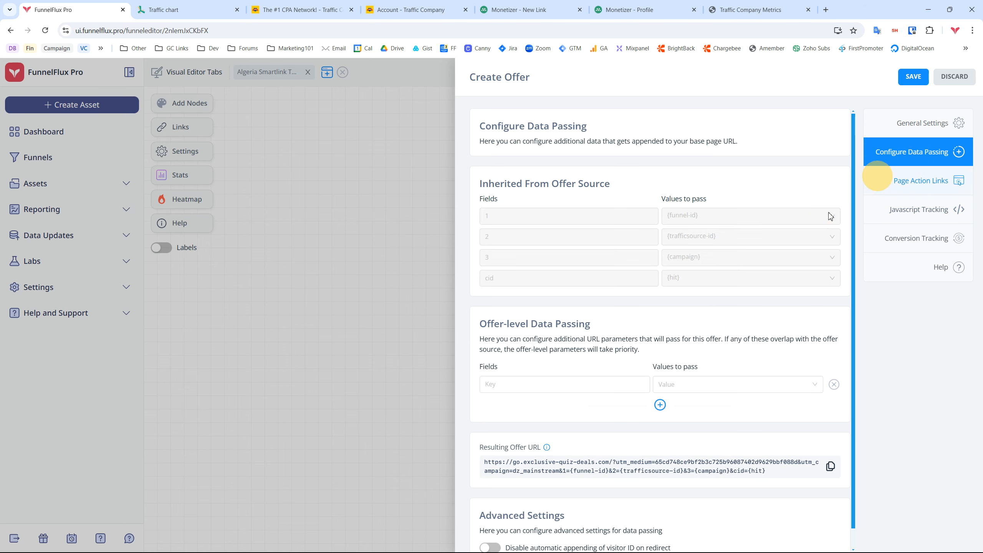
drag(480, 184, 630, 190)
scroll(657, 203, down, 1)
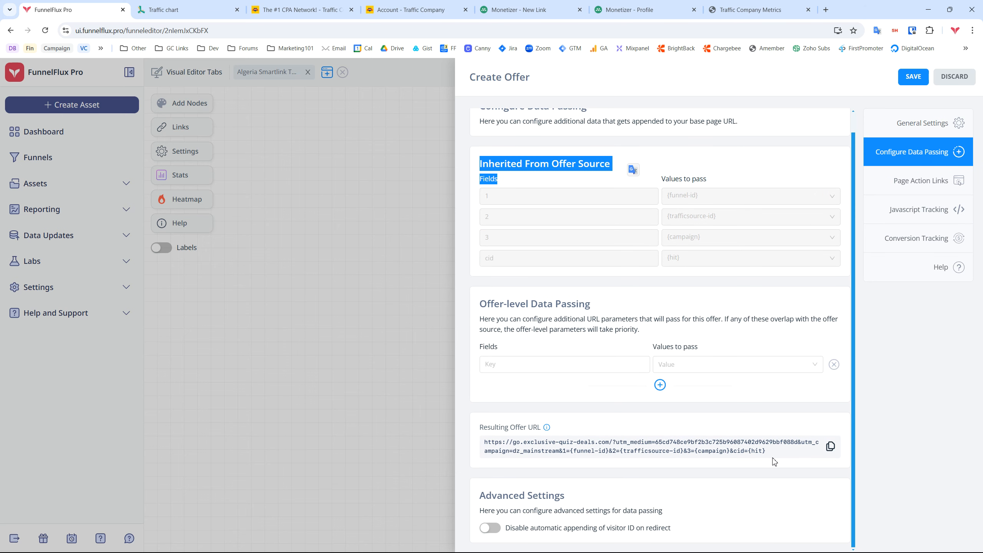
drag(774, 460, 559, 451)
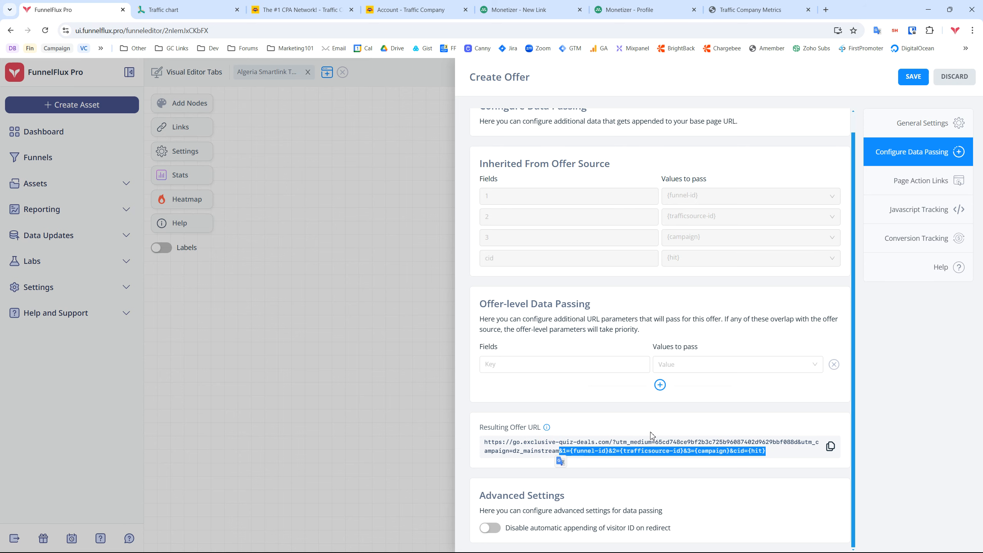
click(907, 77)
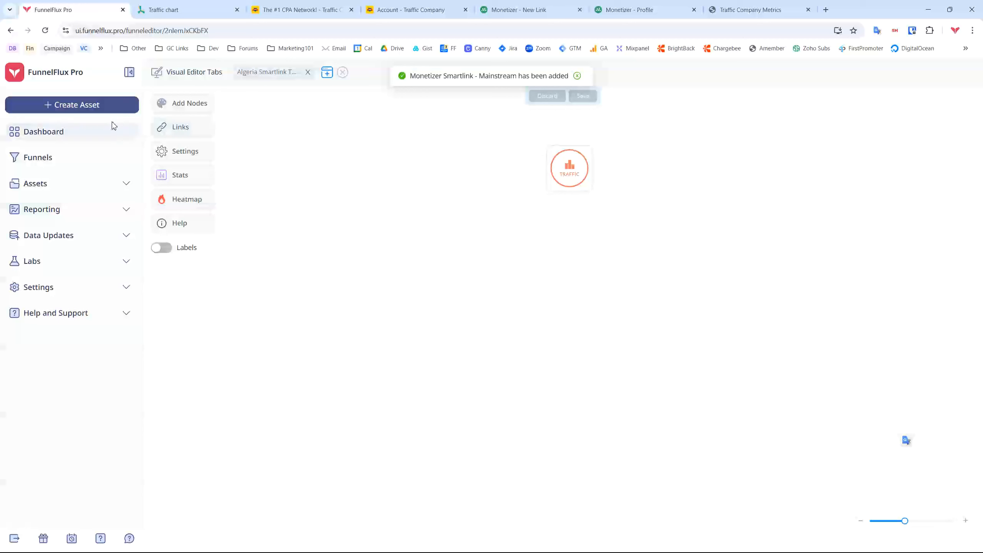
Start a new offer named Traffic Company Smartlink with Traffic Company as its offer source
click(82, 106)
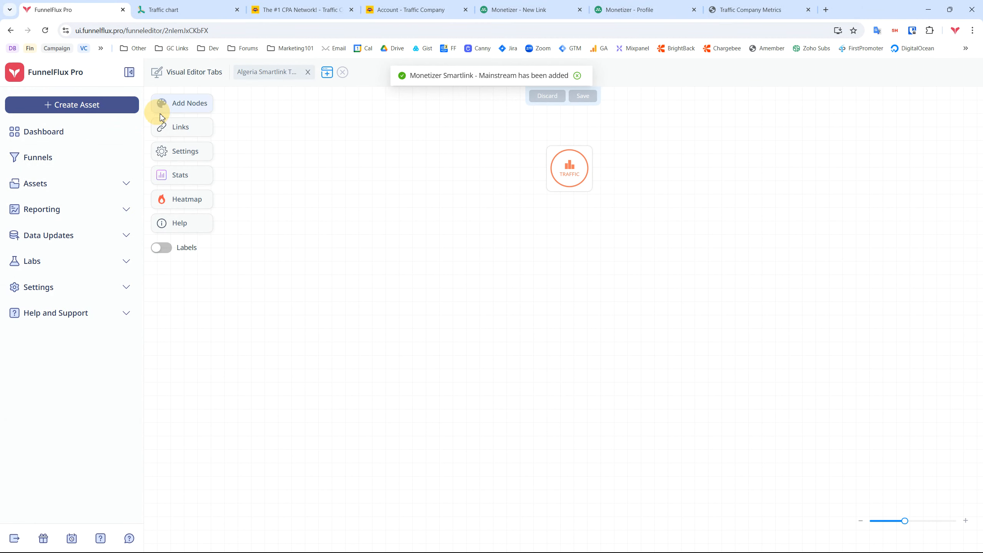
click(613, 327)
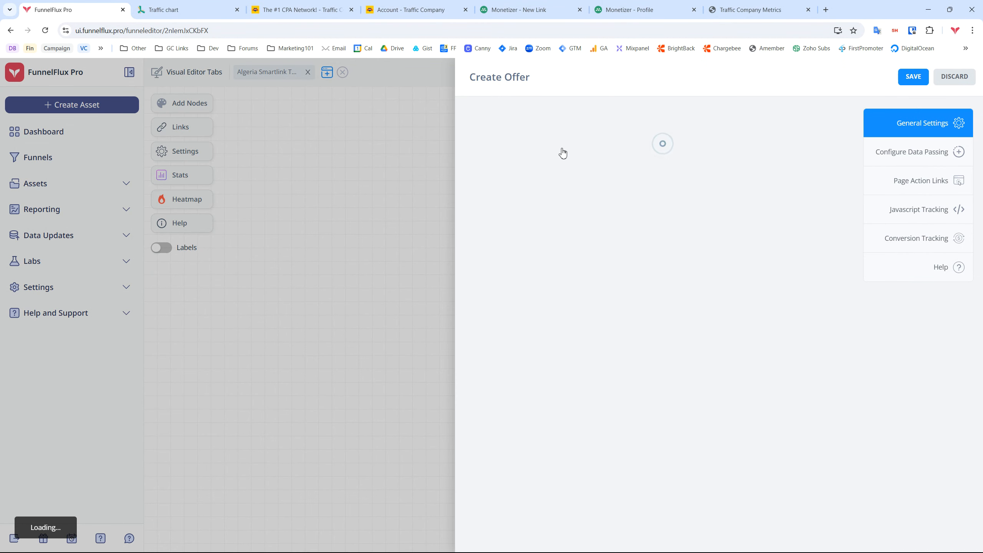
click(541, 164)
text(Traffic Coma)
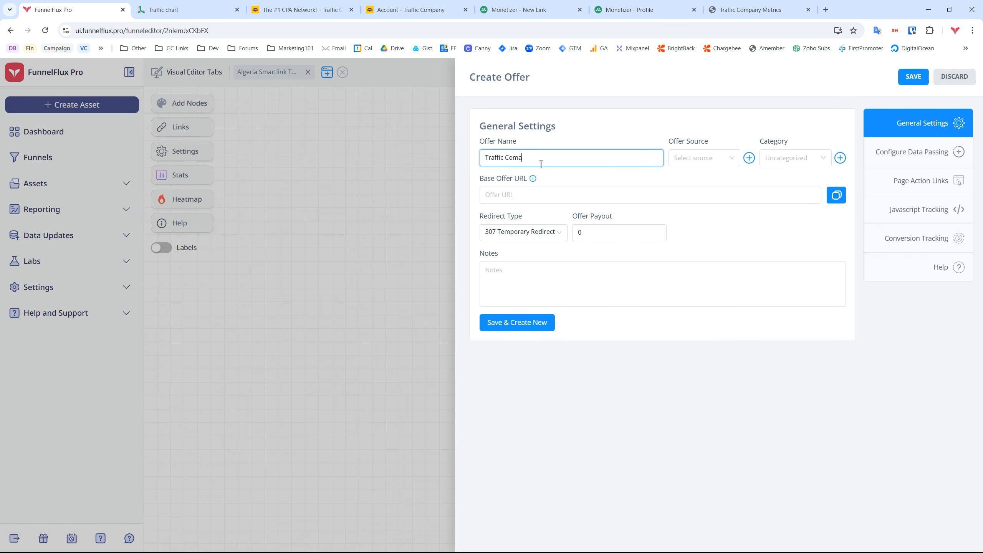
click(681, 158)
click(706, 240)
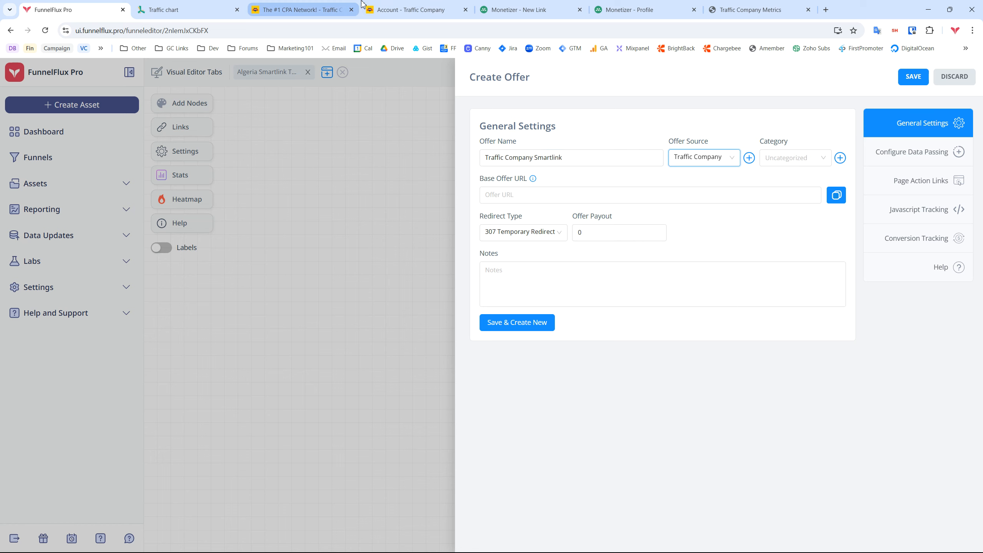
Close the Traffic Company account and Monetizer profile tabs and go to the Traffic Company network page
click(465, 9)
middle_click(546, 5)
click(345, 12)
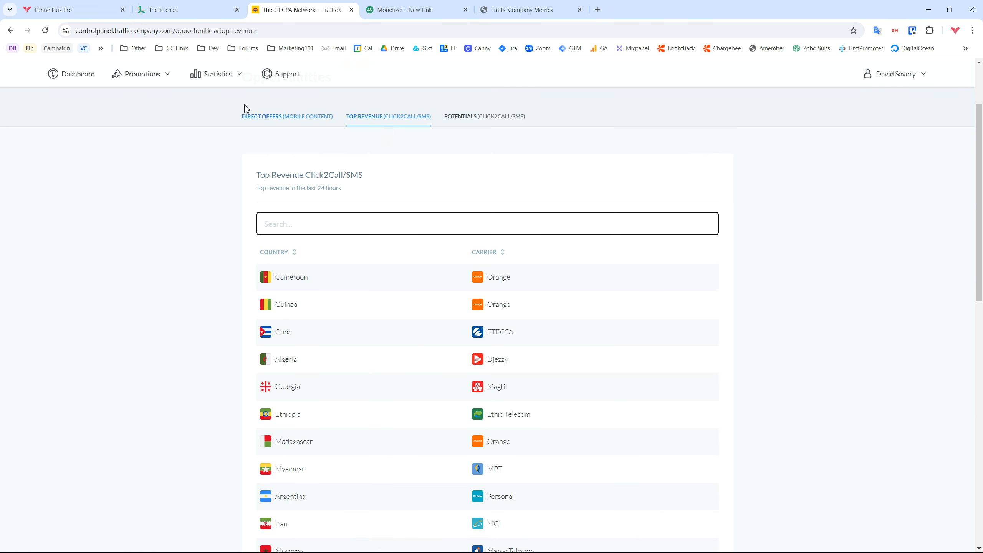
Start a Traffic Company smart link with Mainstream media type and All product type
scroll(166, 96, up, 3)
mouse_move(150, 125)
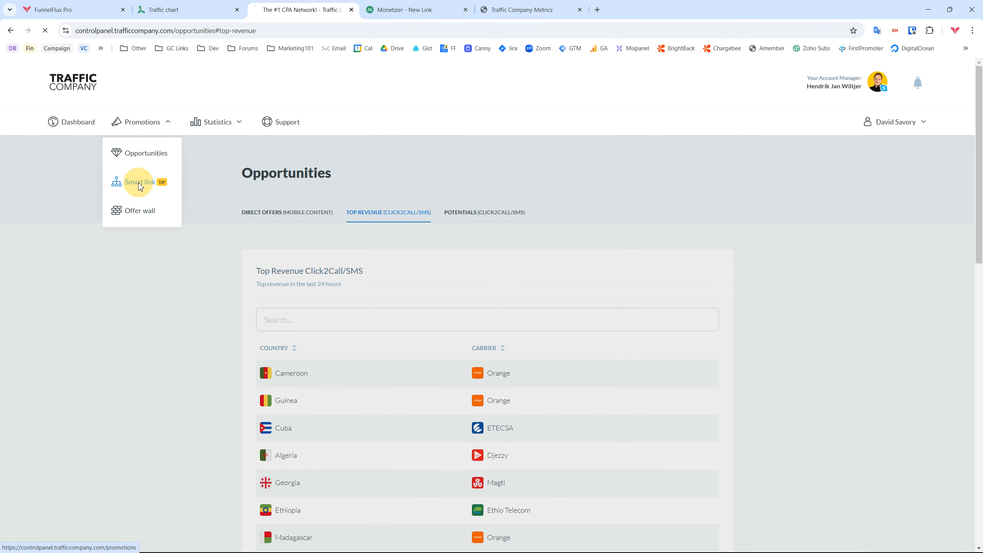
click(130, 182)
scroll(518, 347, down, 3)
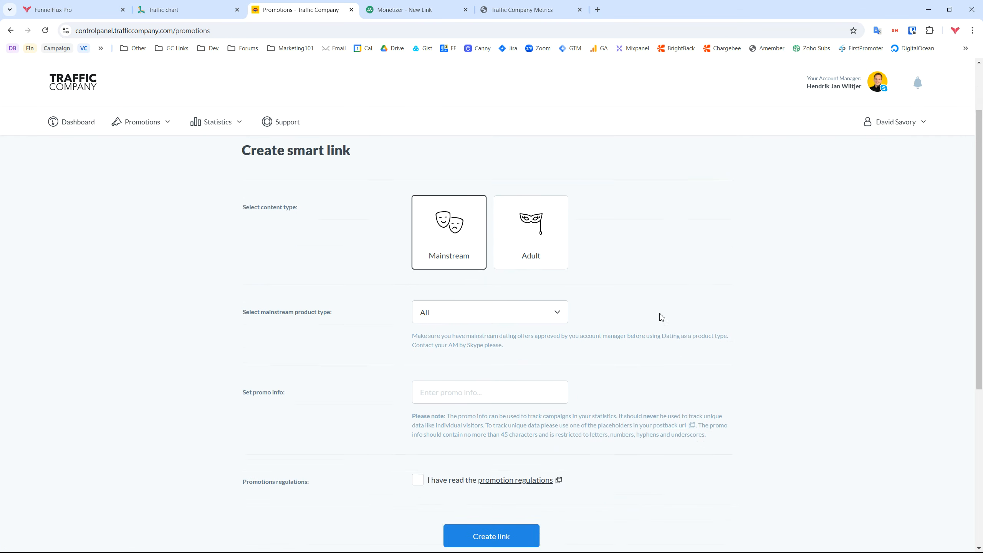
click(494, 291)
click(443, 335)
Enter TEST as promo info, accept the regulations, generate the link and copy its URL
click(487, 374)
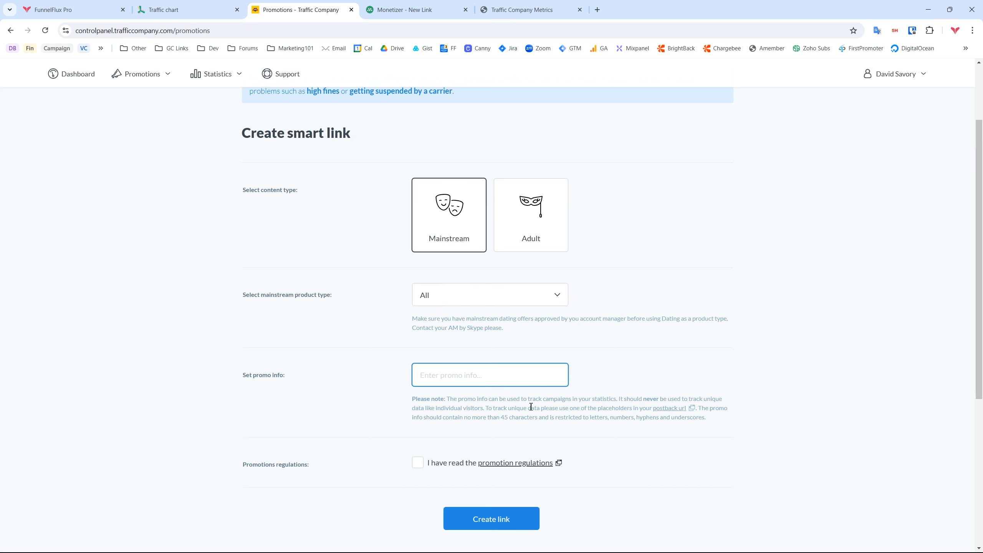
text(TE)
click(417, 463)
click(493, 519)
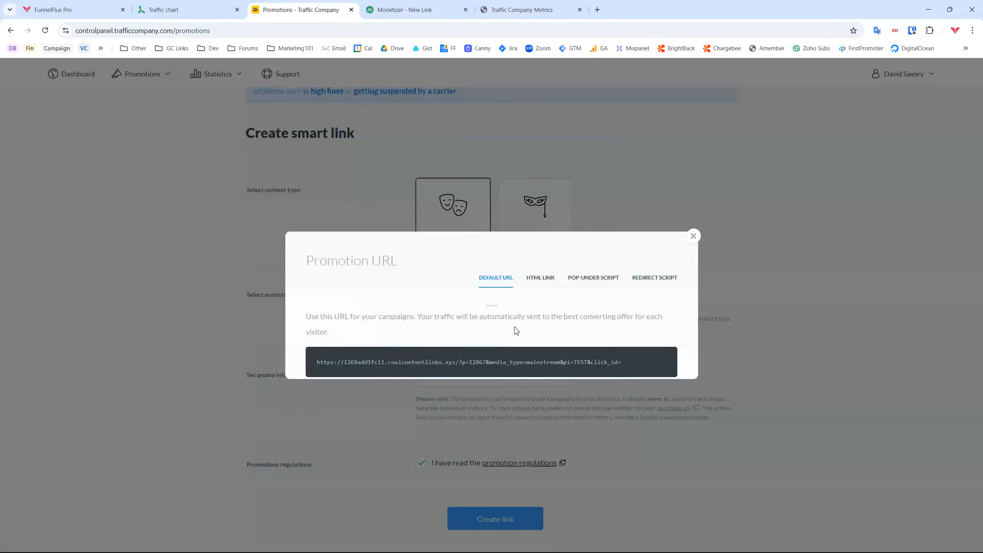
mouse_move(440, 361)
click(659, 338)
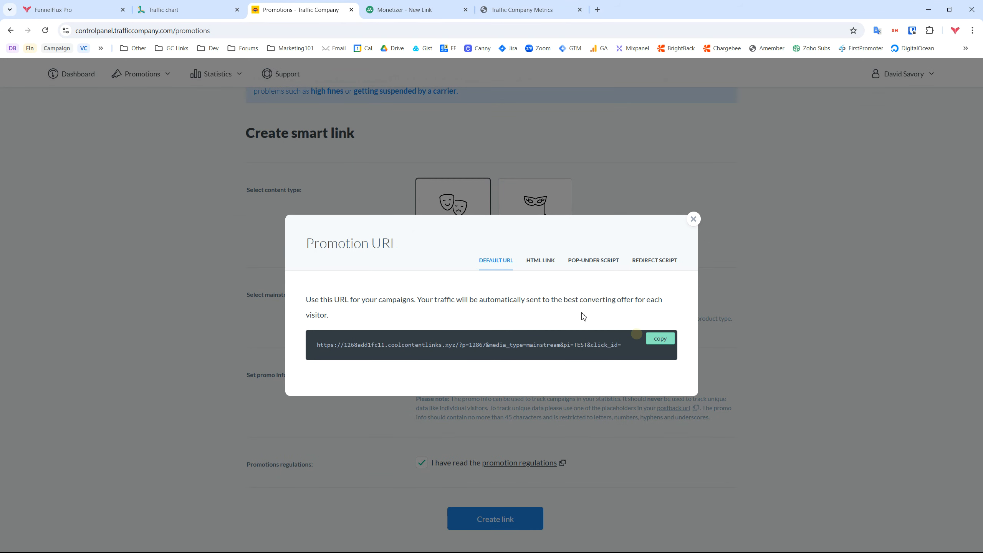
click(87, 9)
Paste the smart link as Base Offer URL, delete its &pi=TEST&click_id= tail, and save the offer
click(556, 204)
key(ctrl+v)
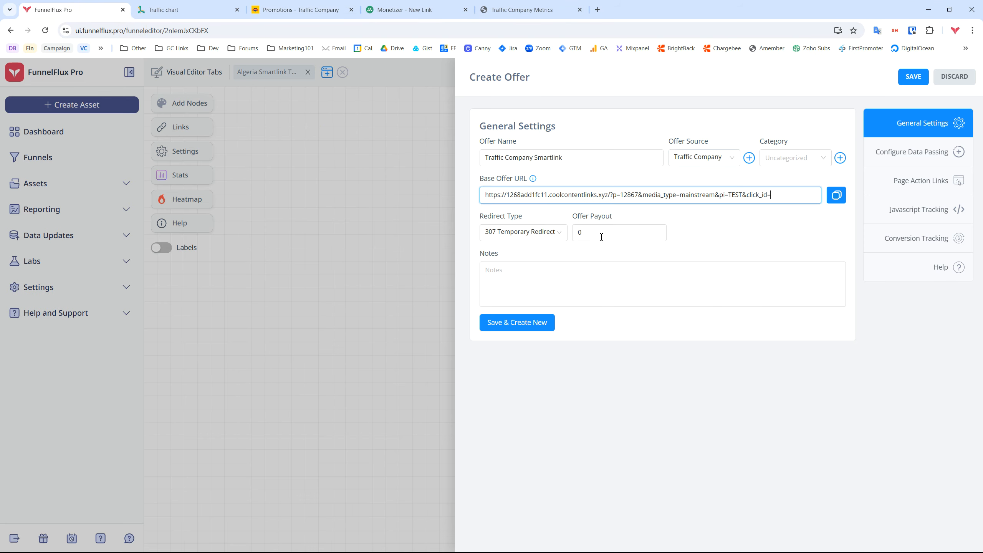
double_click(736, 196)
click(883, 165)
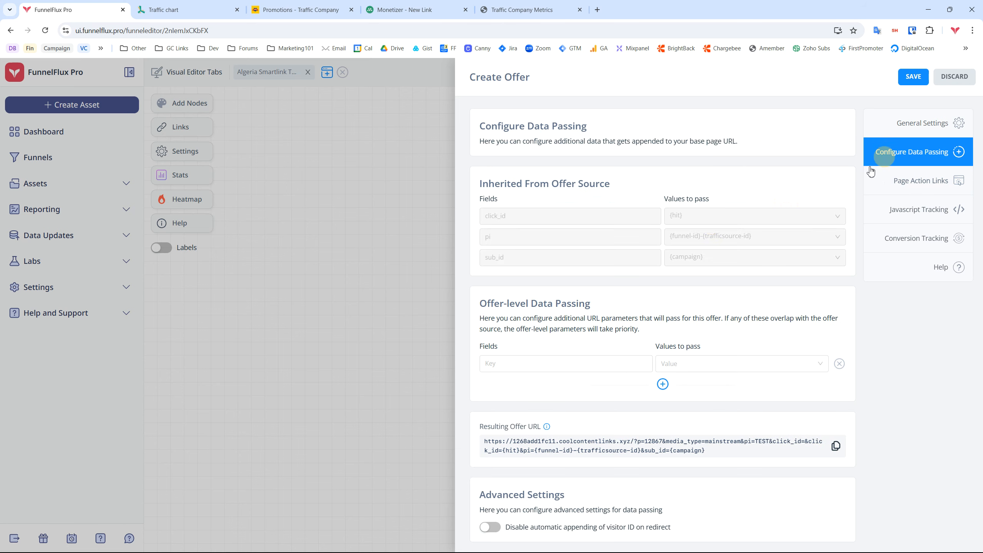
double_click(525, 213)
click(907, 128)
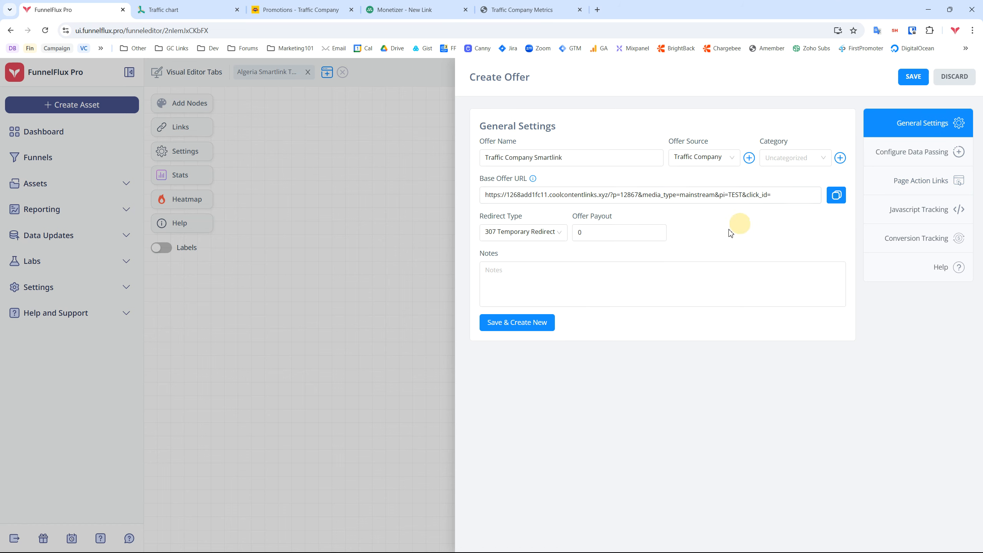
drag(716, 195, 976, 195)
key(BackSpace)
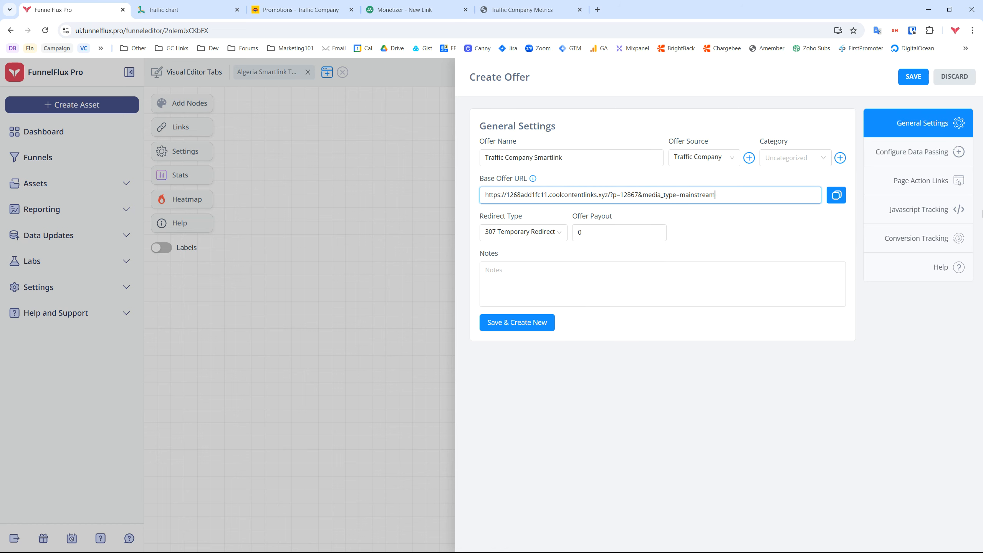
click(907, 80)
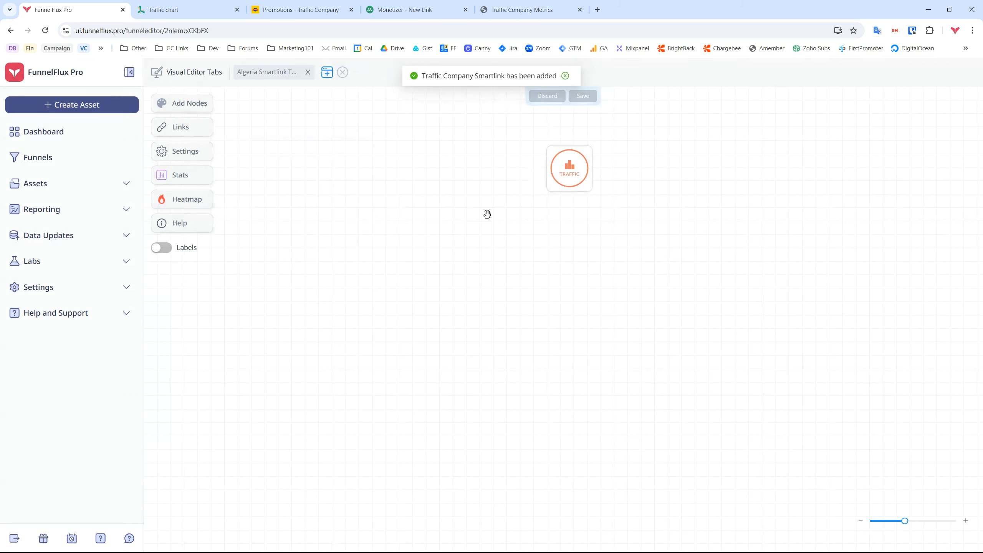
Place the Monetizer Smartlink and Traffic Company Smartlink offers on the funnel canvas via an 'sm' search
click(192, 104)
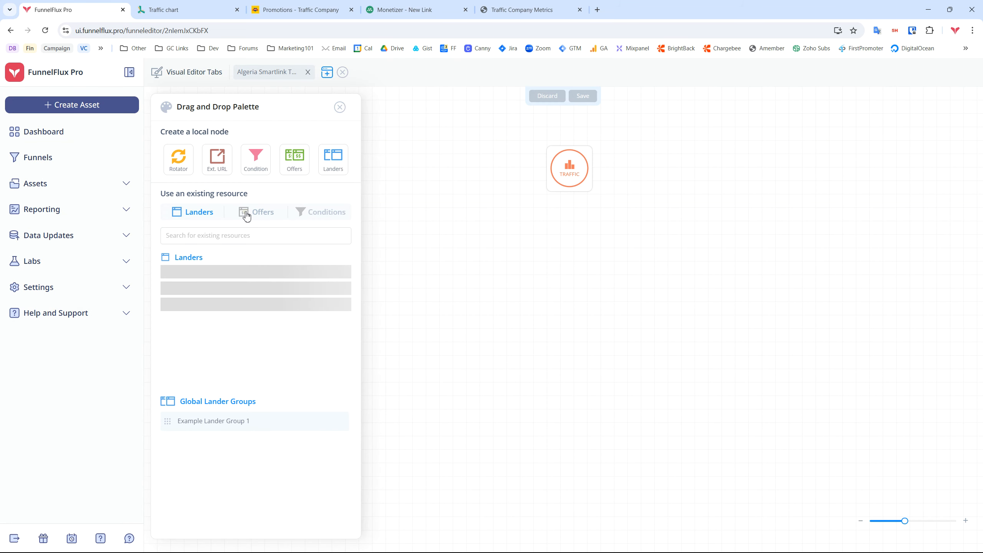
click(248, 212)
click(235, 233)
text(sm)
drag(232, 277, 560, 310)
drag(239, 301, 747, 321)
Connect the traffic node to both offers for a 50/50 split, arrange them, and save the funnel
drag(575, 200, 571, 301)
drag(577, 201, 746, 315)
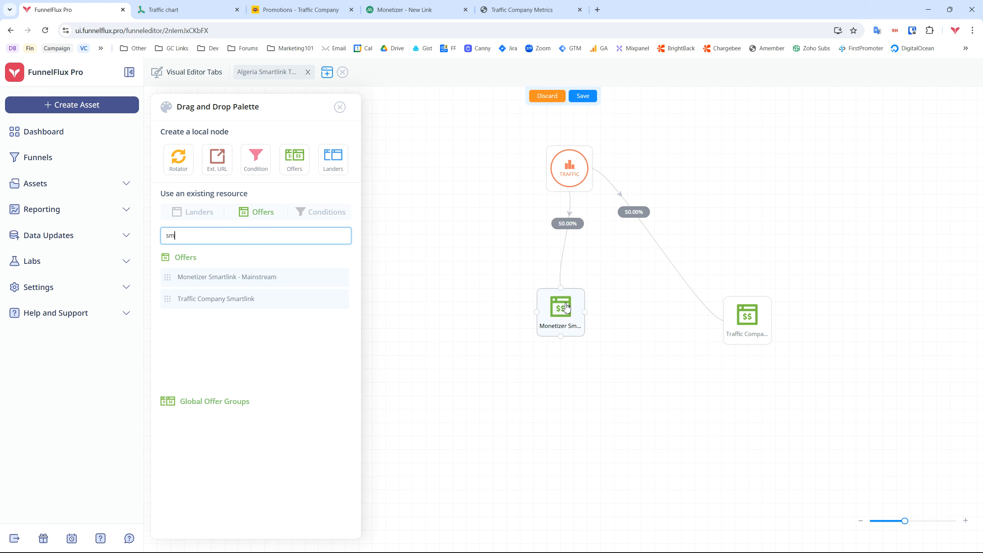
drag(568, 304, 464, 306)
drag(747, 316, 666, 315)
click(584, 96)
click(341, 107)
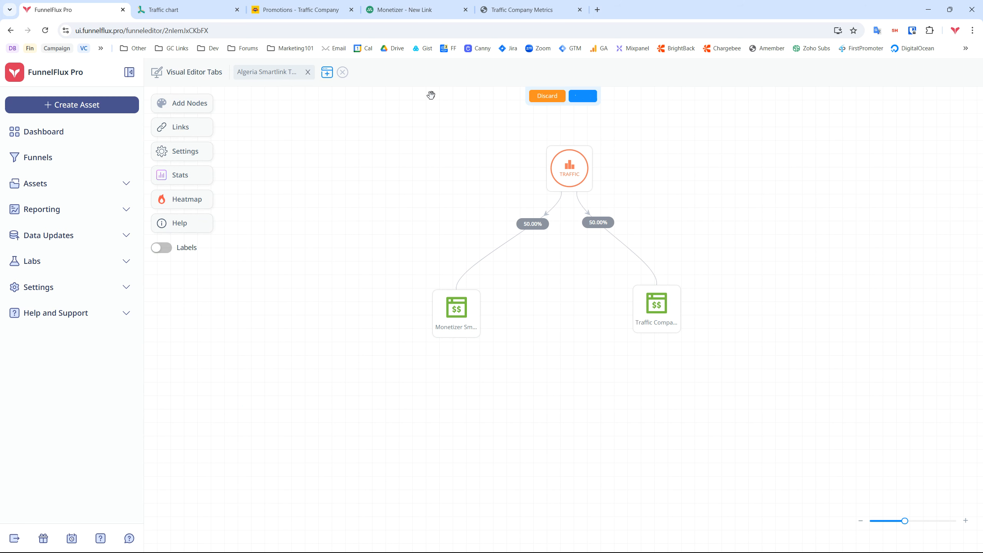
drag(723, 229, 658, 239)
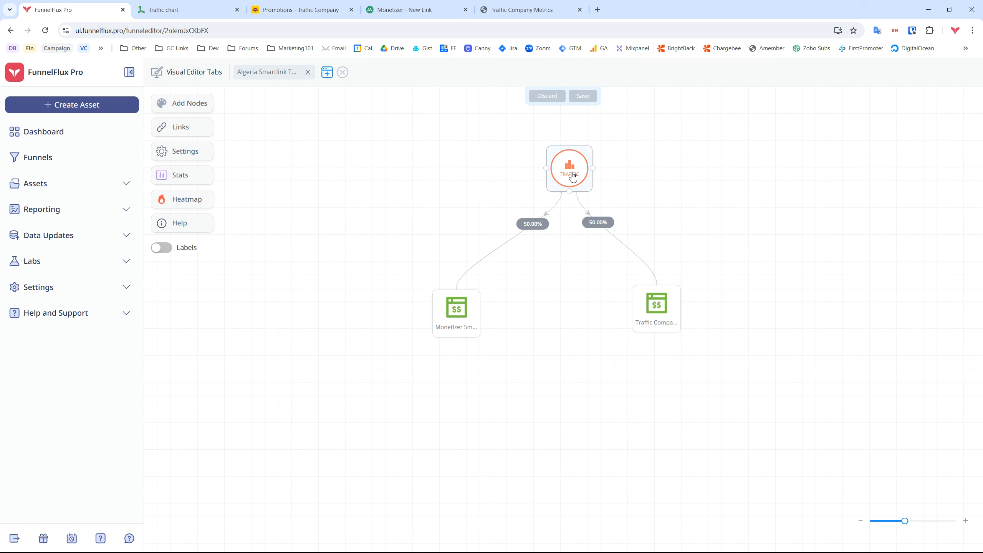
Check the traffic node's redirect link traffic sources, then discard the node settings
double_click(573, 177)
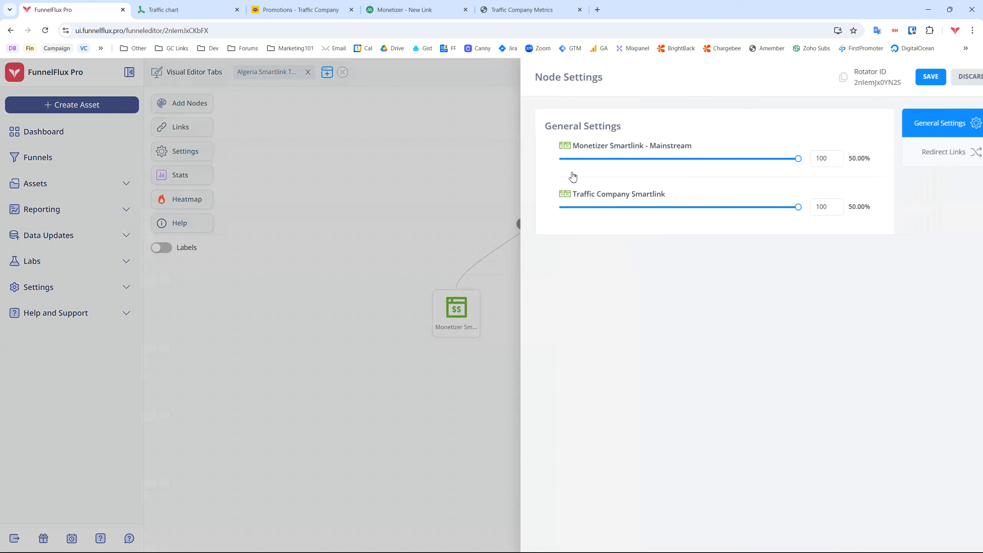
click(934, 156)
click(650, 185)
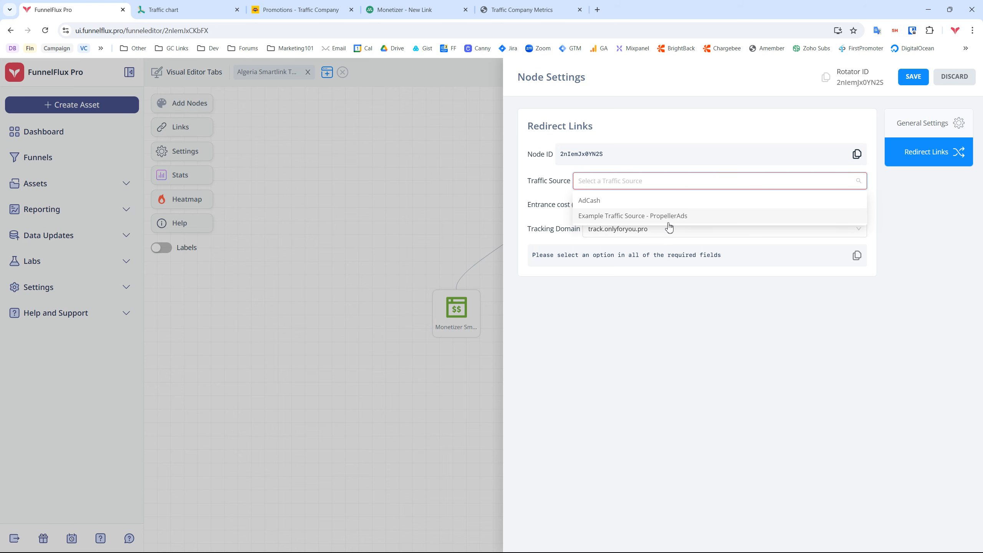
click(954, 78)
Create and save a PropellerAds traffic source from its template and inspect the postback's aid and tid placeholders
click(58, 104)
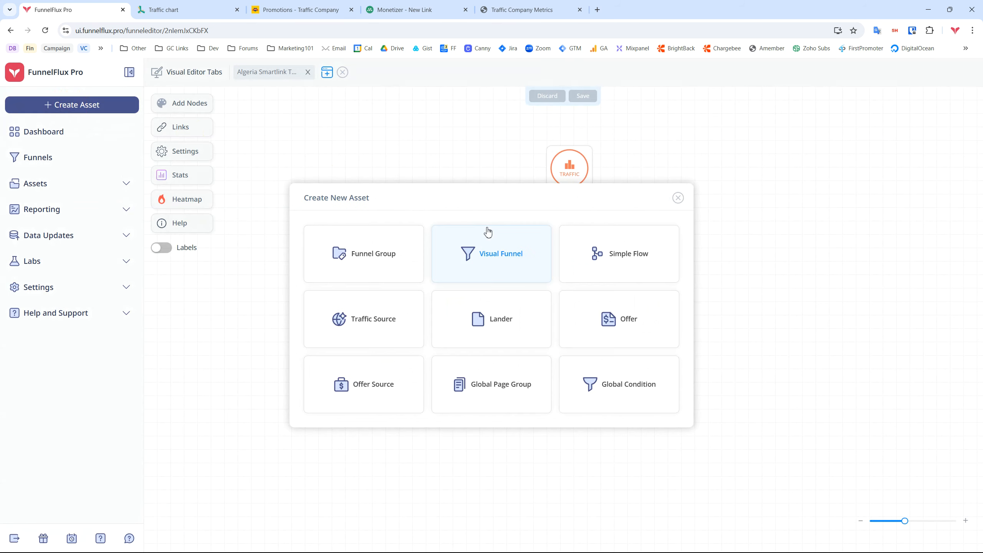
click(358, 328)
text(pr)
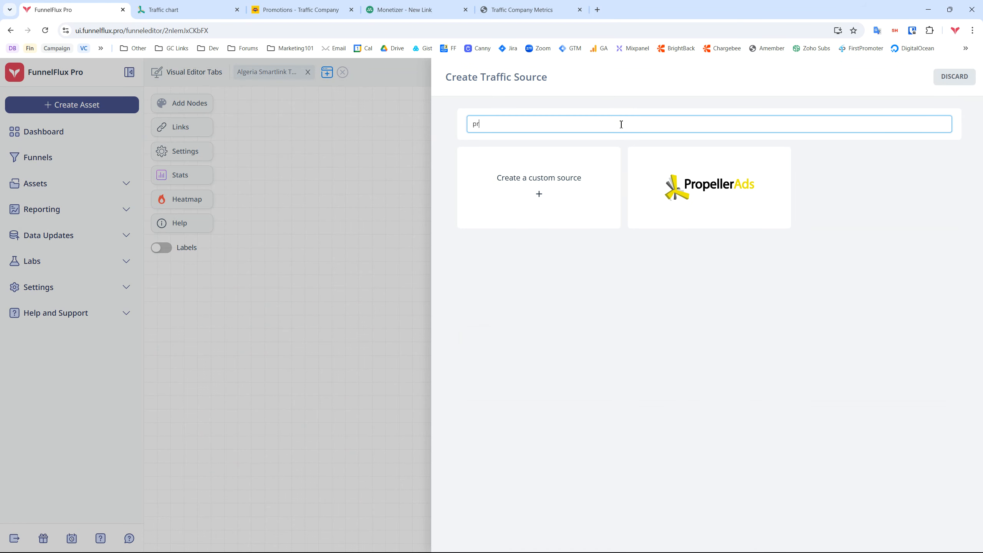
click(658, 188)
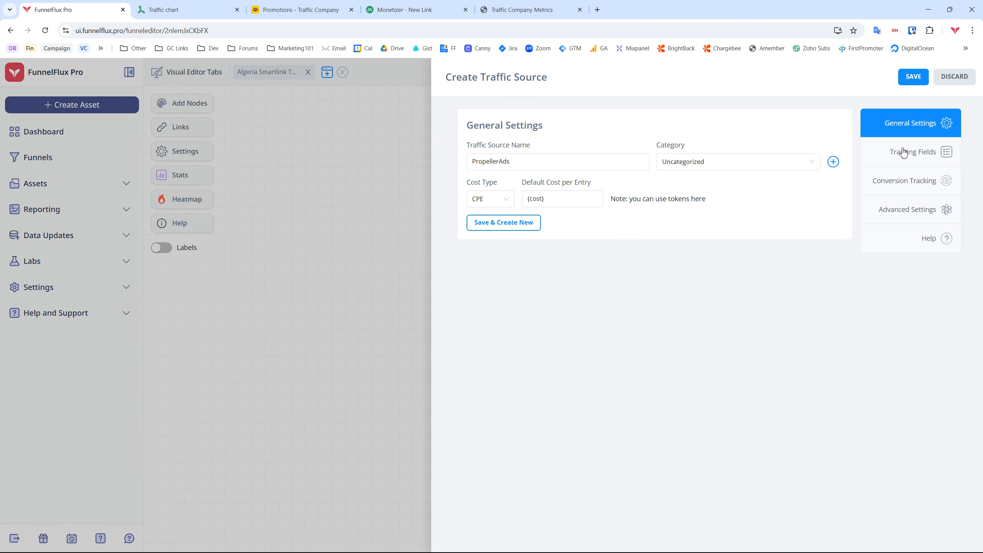
click(916, 83)
click(902, 190)
double_click(687, 293)
double_click(632, 292)
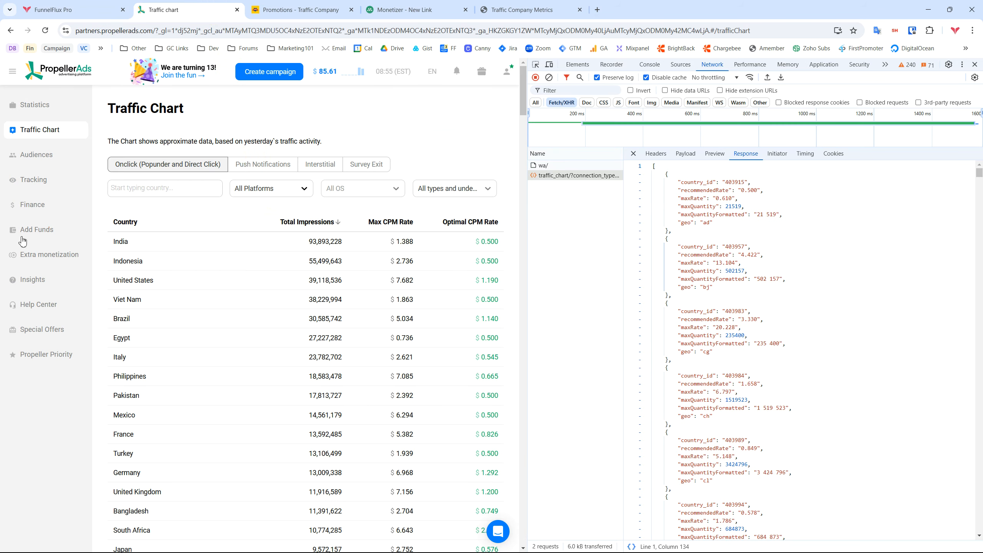
Paste PropellerAds' S2S postback URL into the address bar and select its aid value 57154
click(36, 181)
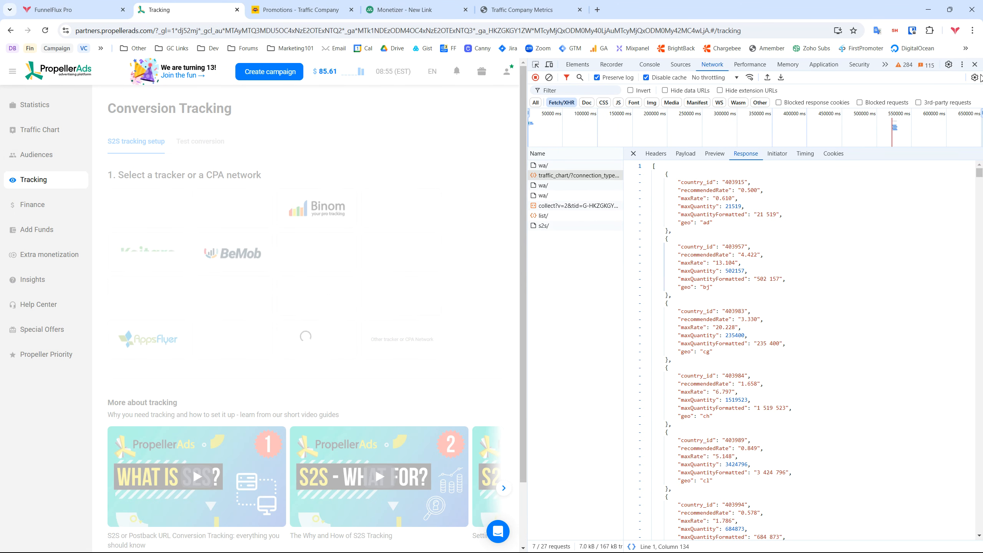
click(975, 64)
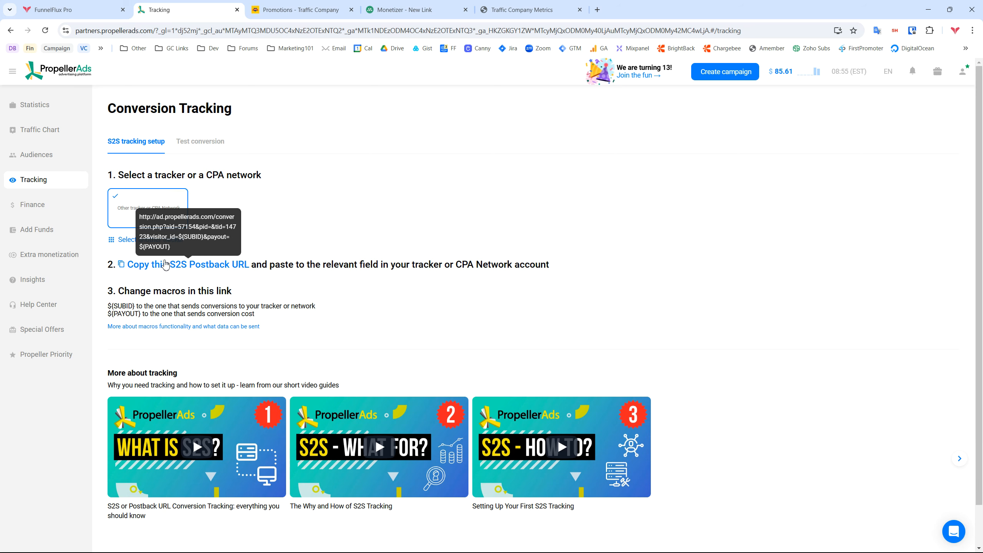
click(219, 27)
text(http://ad.propellerads.com/conversion.php?aid=57154&pid=&tid=14723&visitor_id=${SUBID}&payout=${PAYOUT})
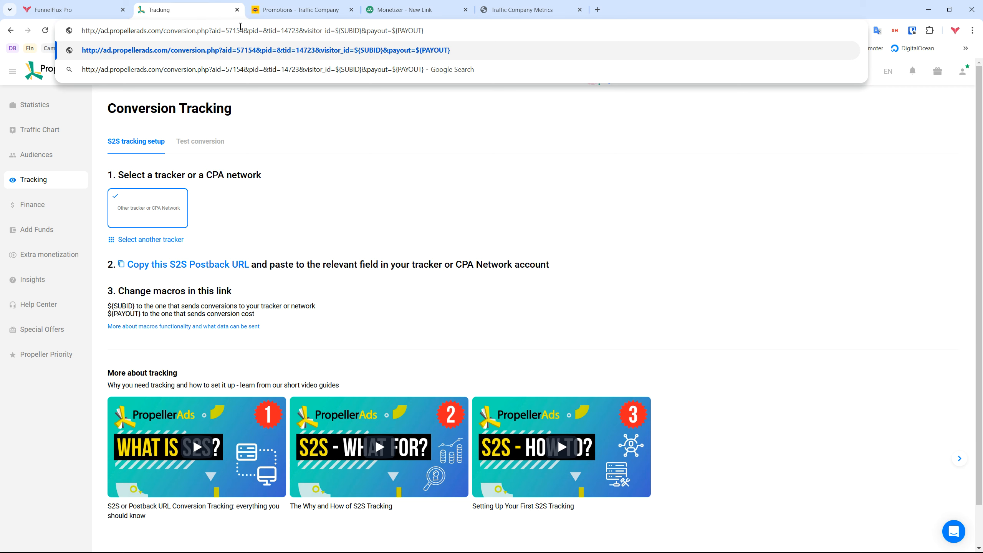
double_click(233, 31)
Fill the PropellerAds postback URL with aid 57154 and tid 14723 and save the traffic source
click(109, 4)
text(http://ad.propellerads.com/conversion.php?aid=57154&pid=&tid=14723&visitor_id=${SUBID}&payout=${PAYOUT})
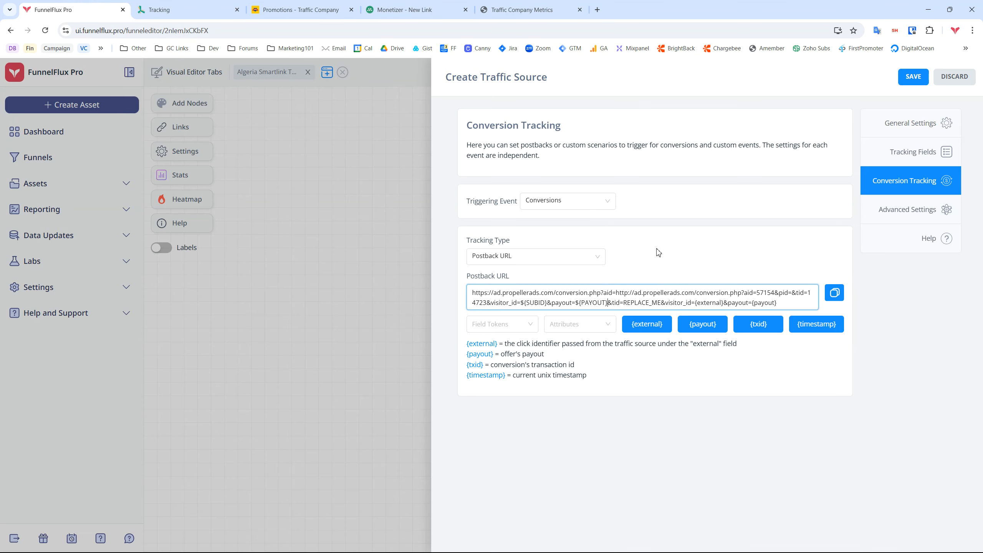
key(ctrl+z)
key(ctrl+Tab)
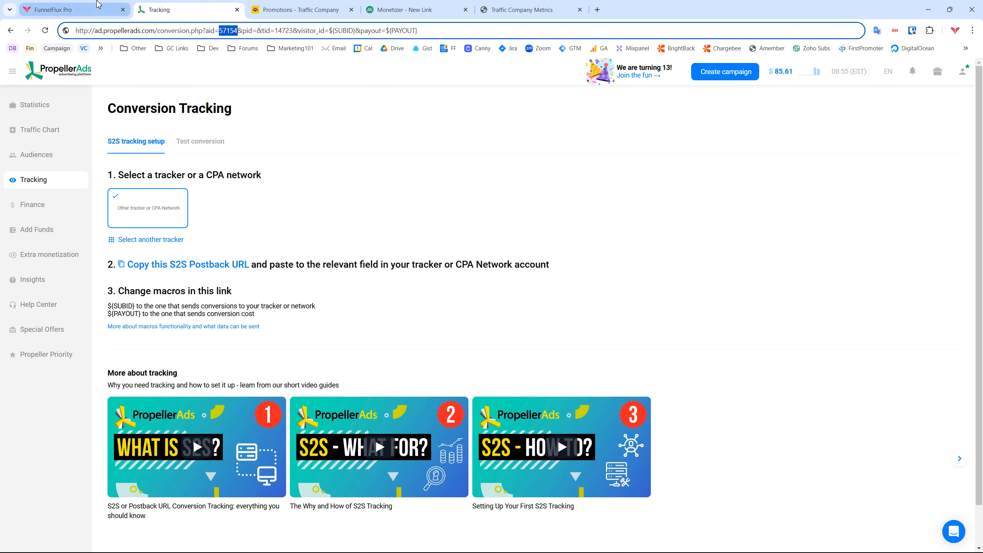
key(ctrl+shift+Tab)
click(196, 9)
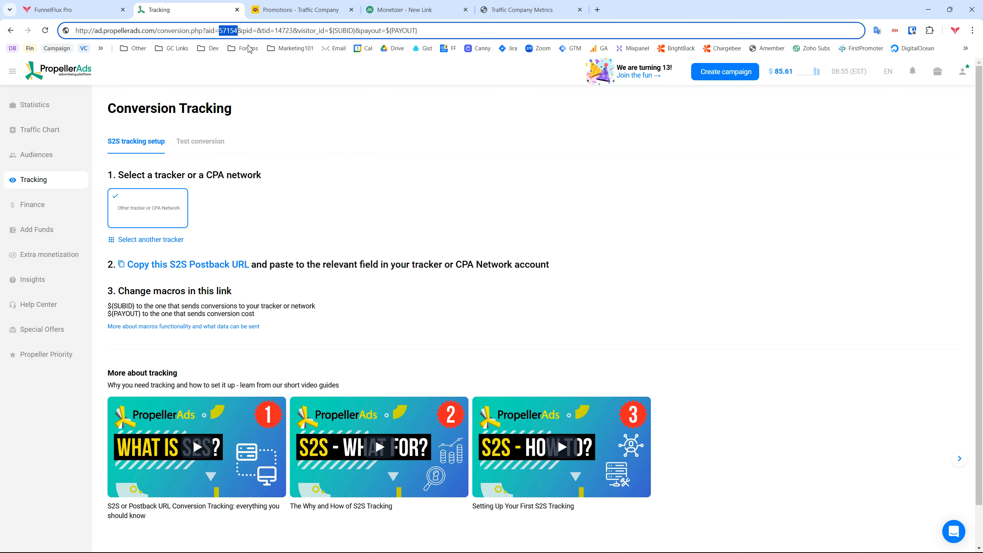
click(35, 5)
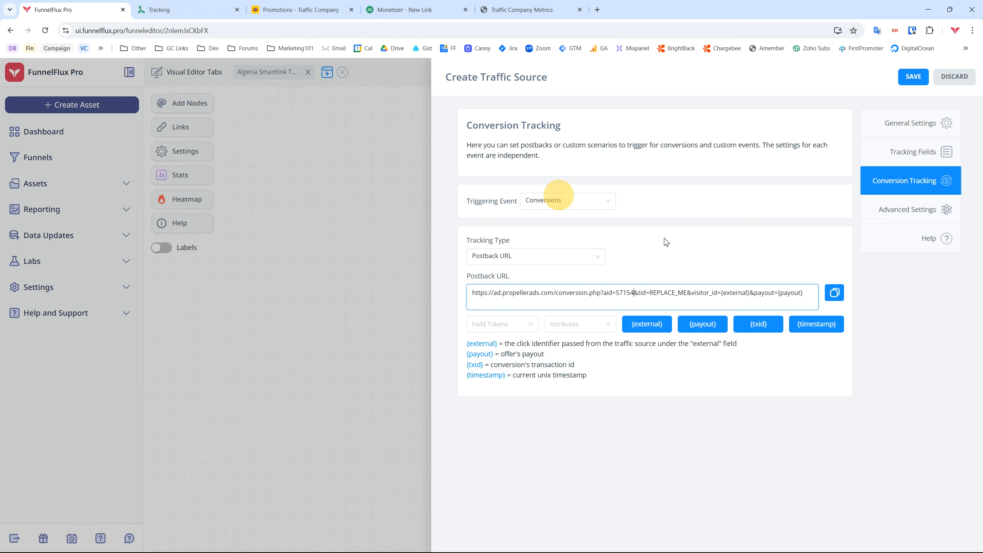
double_click(666, 293)
key(ctrl+v)
click(834, 292)
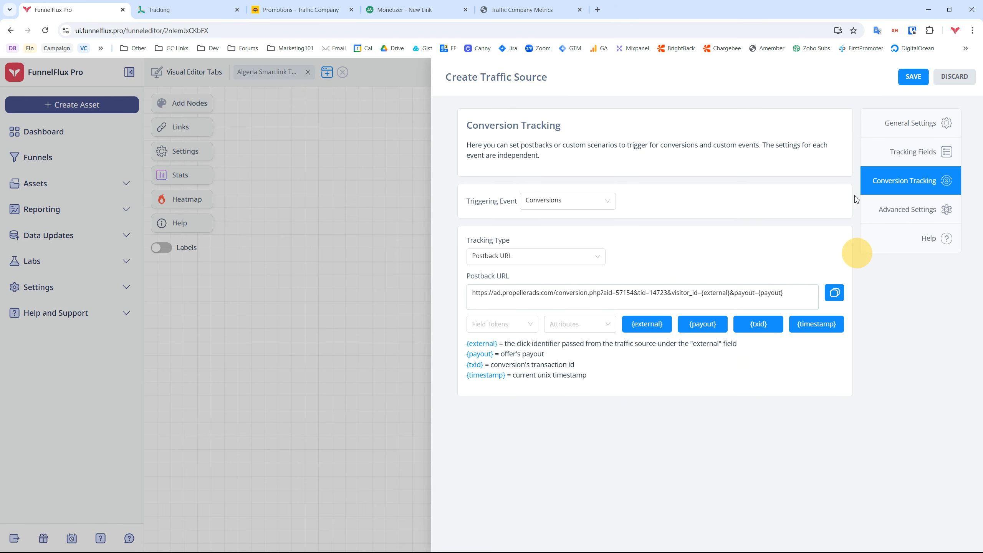
click(912, 77)
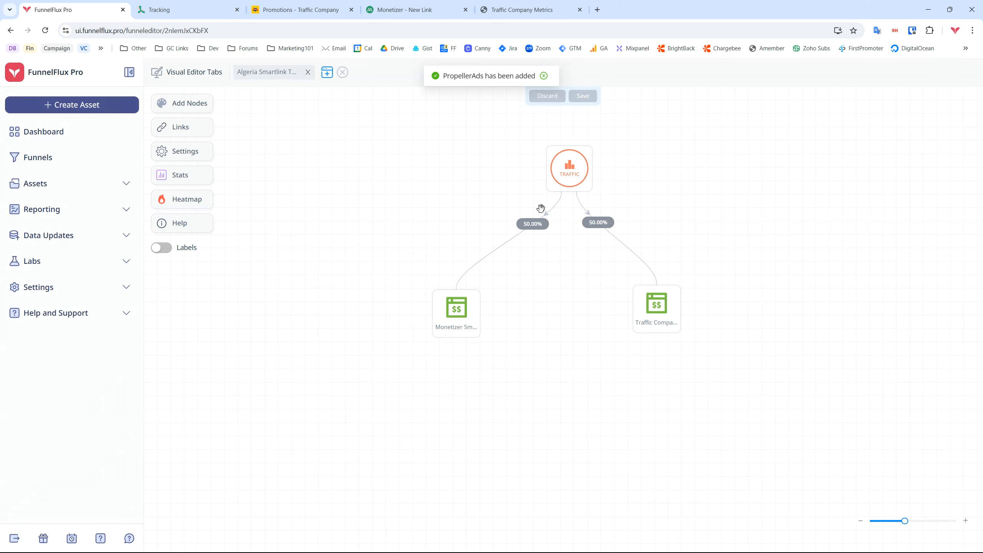
Set the traffic node's source to PropellerAds and copy its tracking URL into a private window
double_click(576, 167)
click(914, 163)
click(623, 181)
click(610, 230)
click(858, 256)
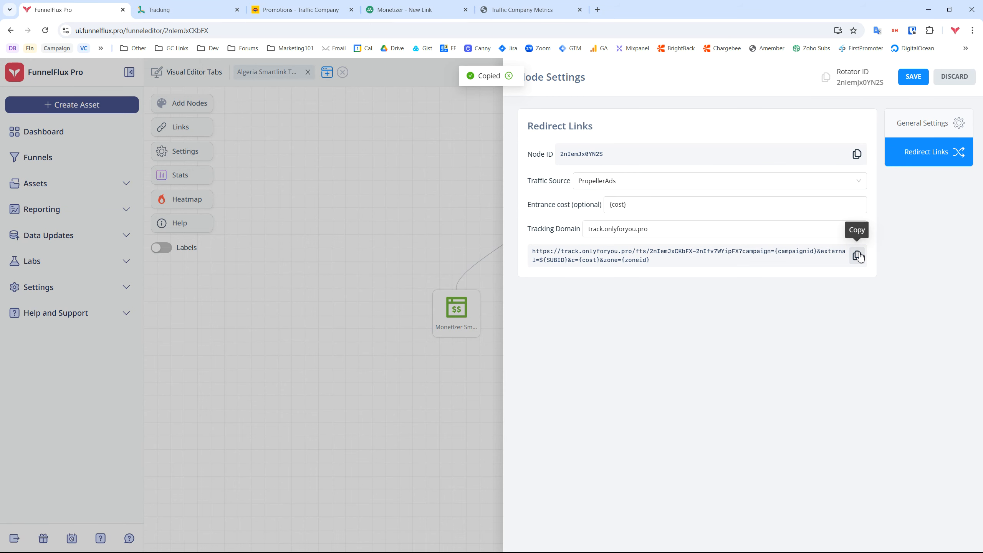
key(ctrl+shift+n)
Paste the FunnelFlux tracking URL into the incognito window and load it to test the redirect
key(ctrl+v)
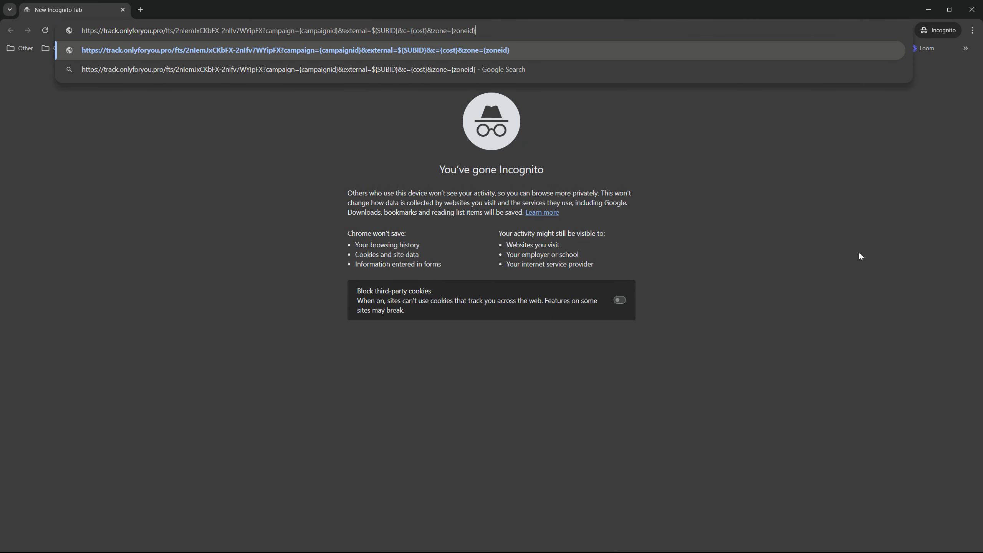
key(Return)
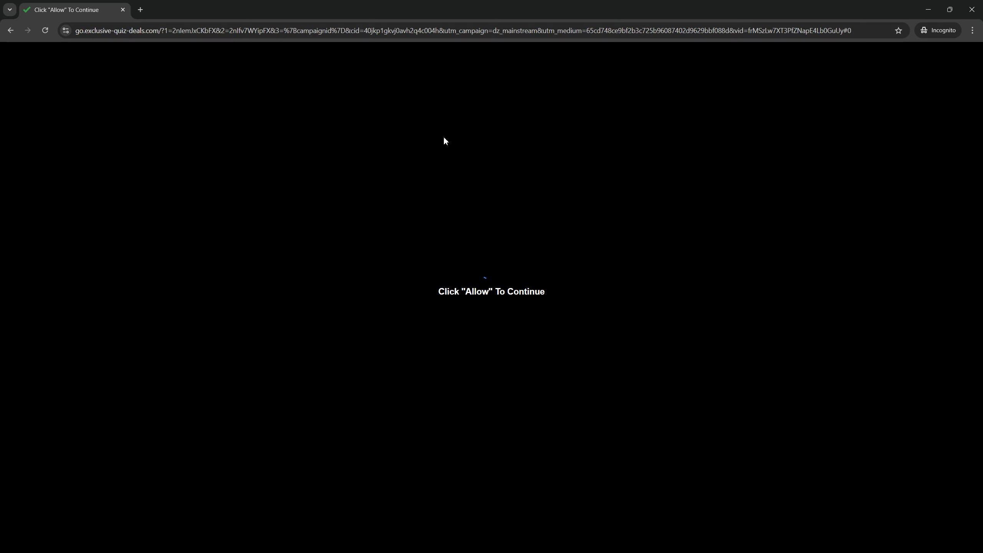
Close the incognito test window, discard the node settings, and return to PropellerAds Tracking
click(972, 8)
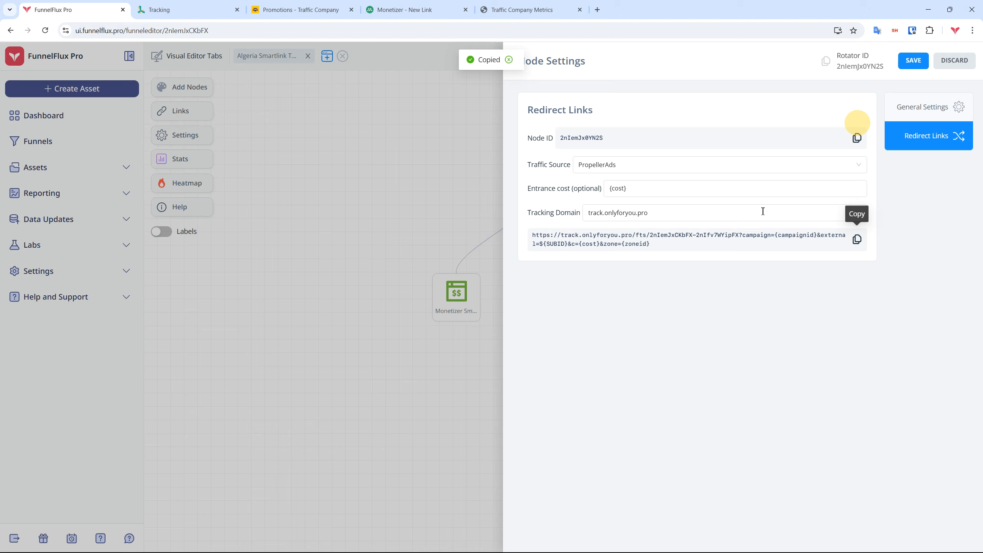
click(953, 61)
drag(723, 200, 686, 251)
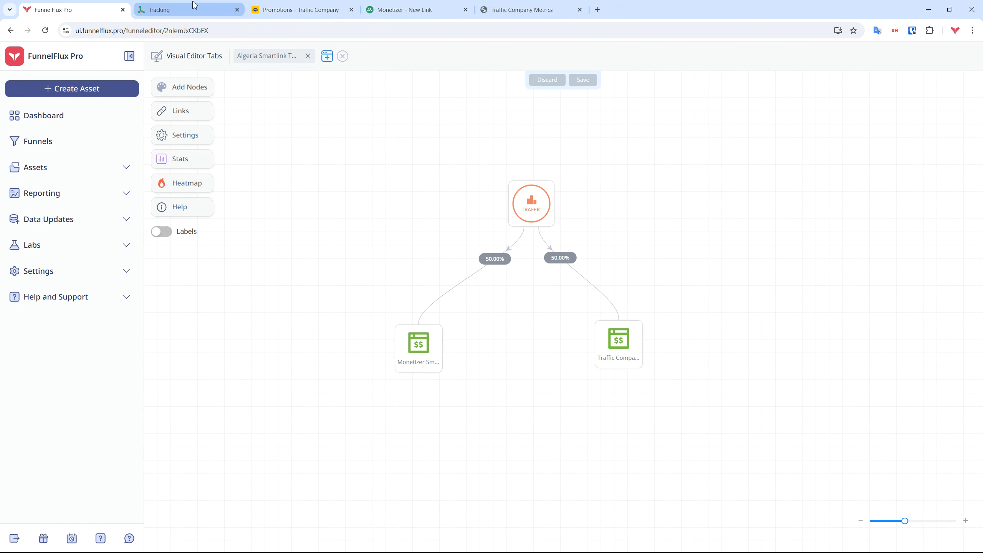
click(181, 5)
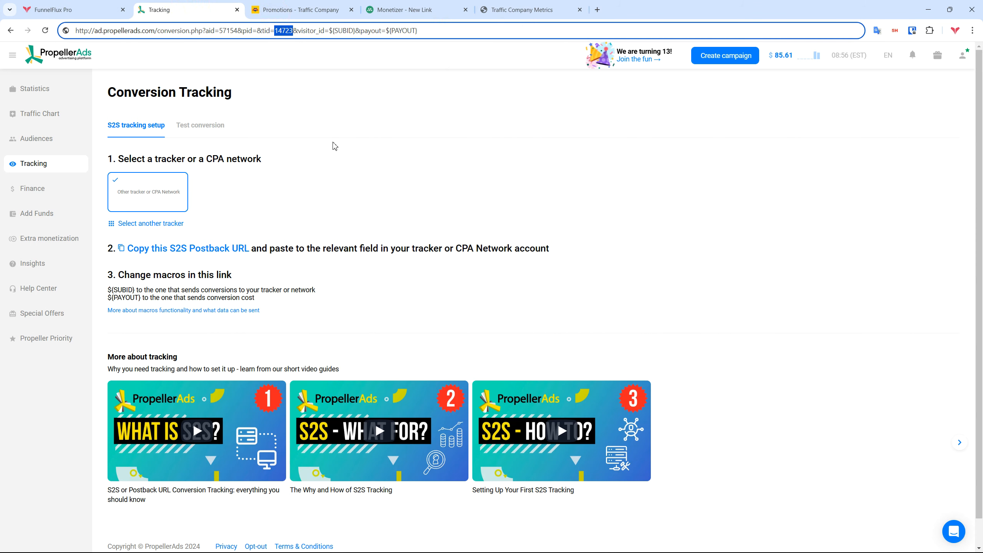
Start a new PropellerAds campaign named 'Algeria - Smartlink'
click(32, 93)
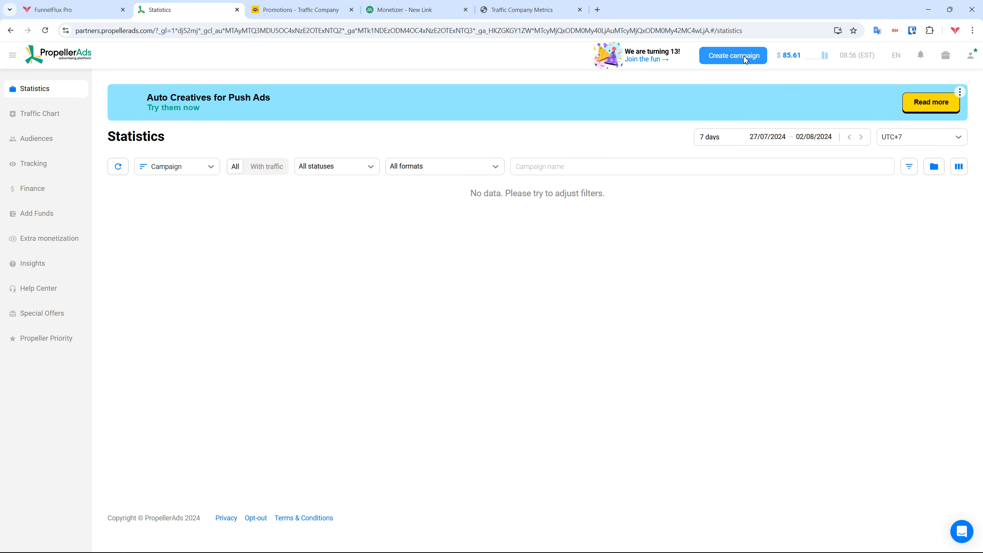
click(745, 60)
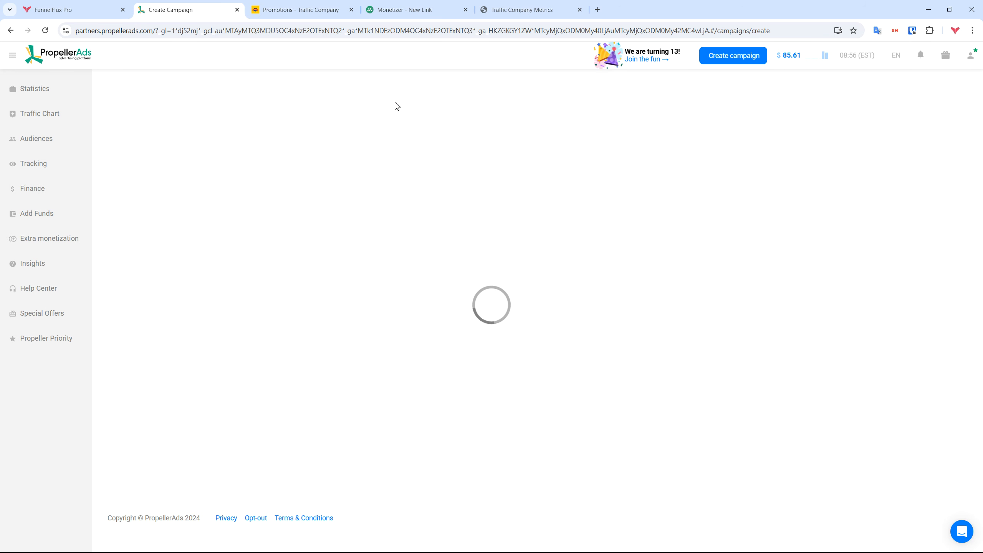
click(250, 141)
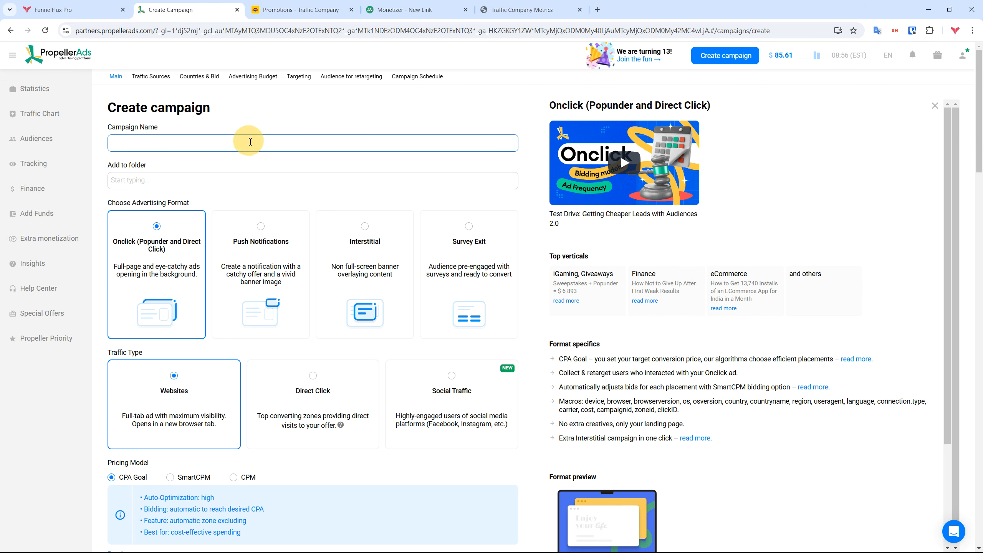
text(Algeria - Smartlink Test)
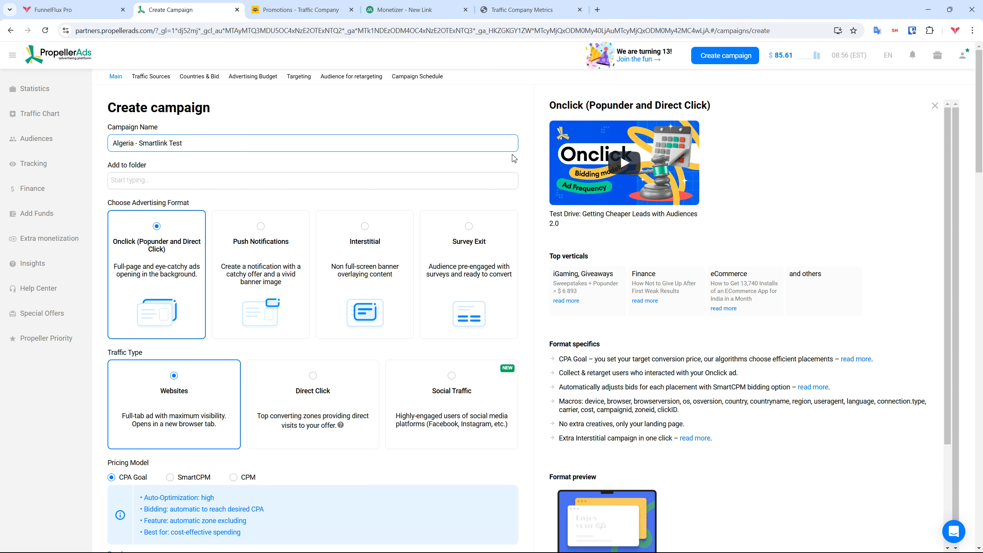
Choose Direct Click as the campaign's traffic type after comparing Websites and Social Traffic
click(934, 105)
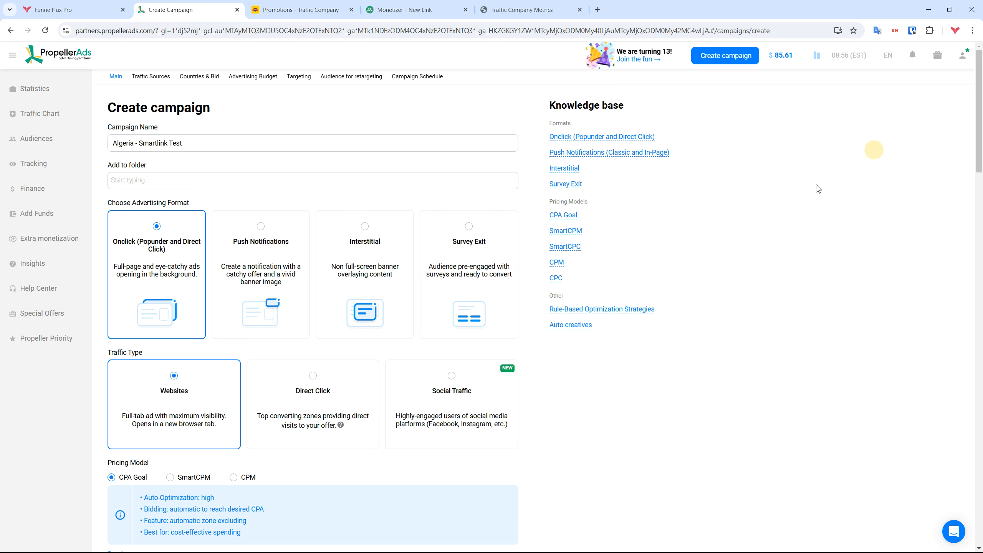
scroll(519, 124, down, 1)
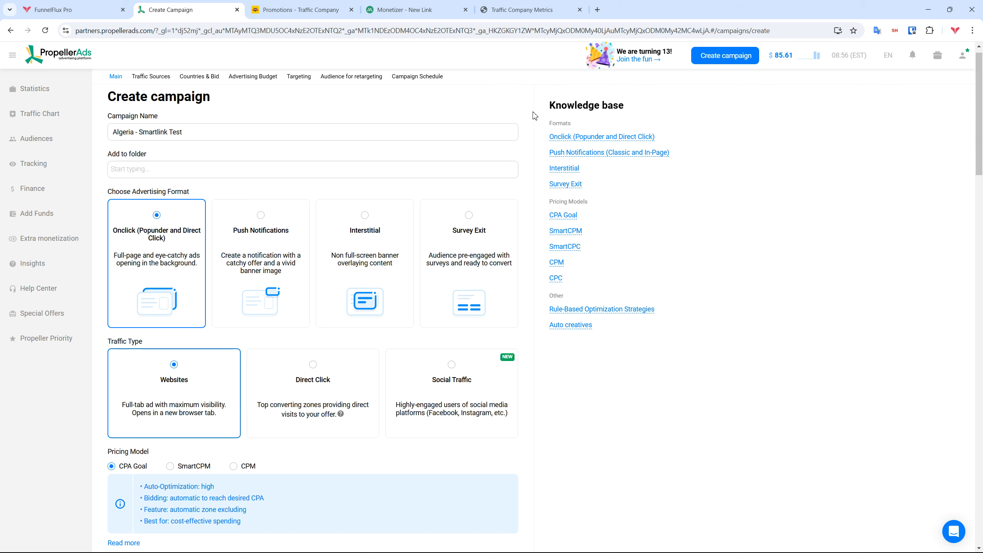
scroll(527, 128, down, 1)
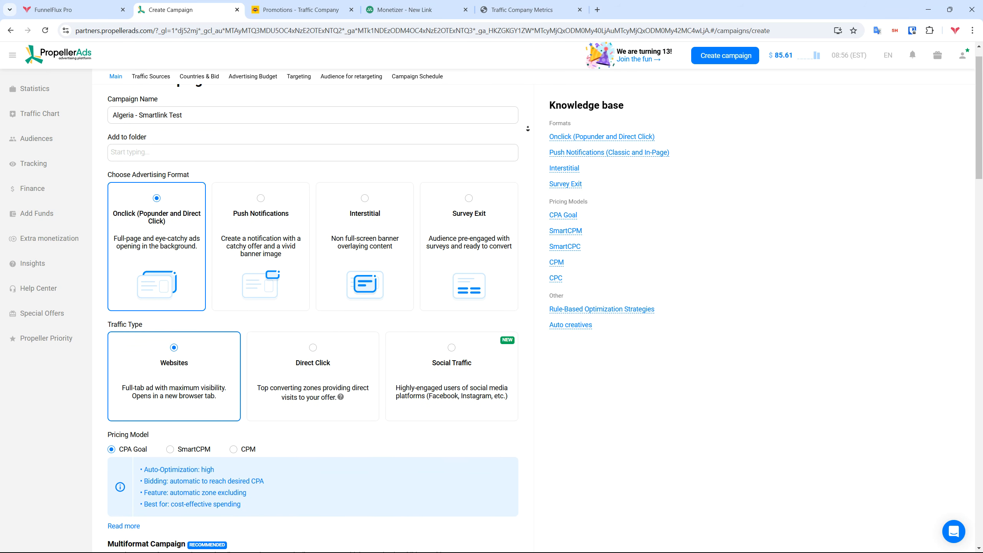
scroll(528, 129, down, 1)
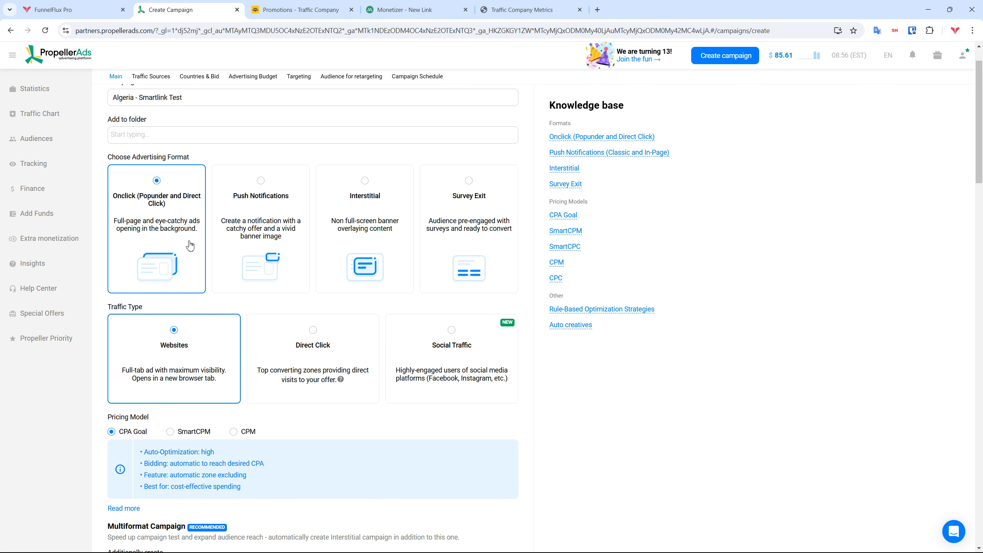
scroll(395, 270, down, 5)
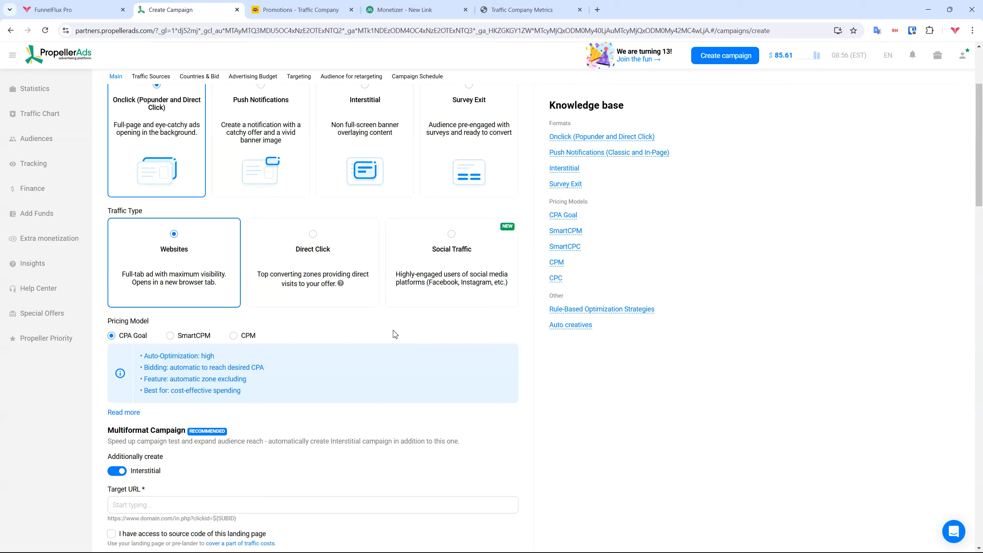
scroll(395, 333, down, 3)
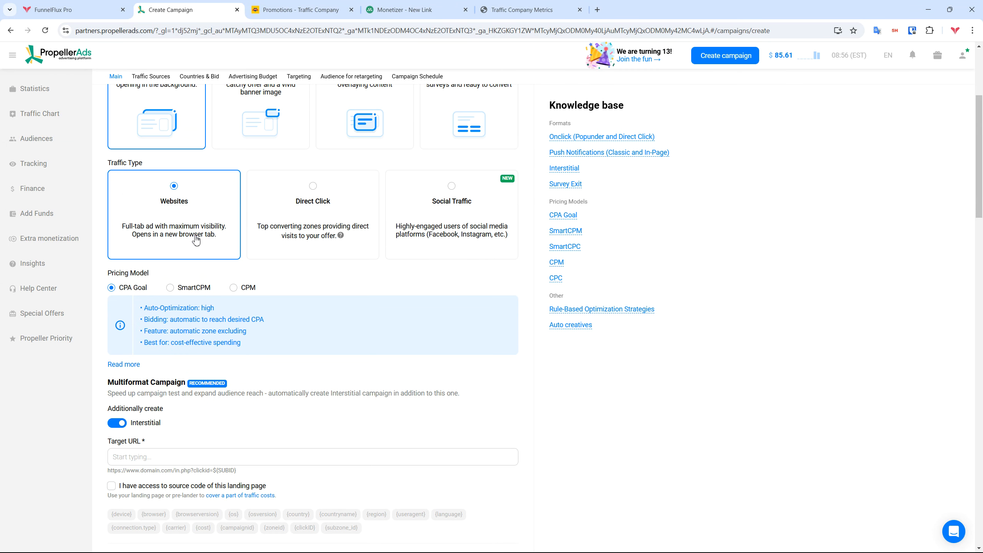
click(327, 237)
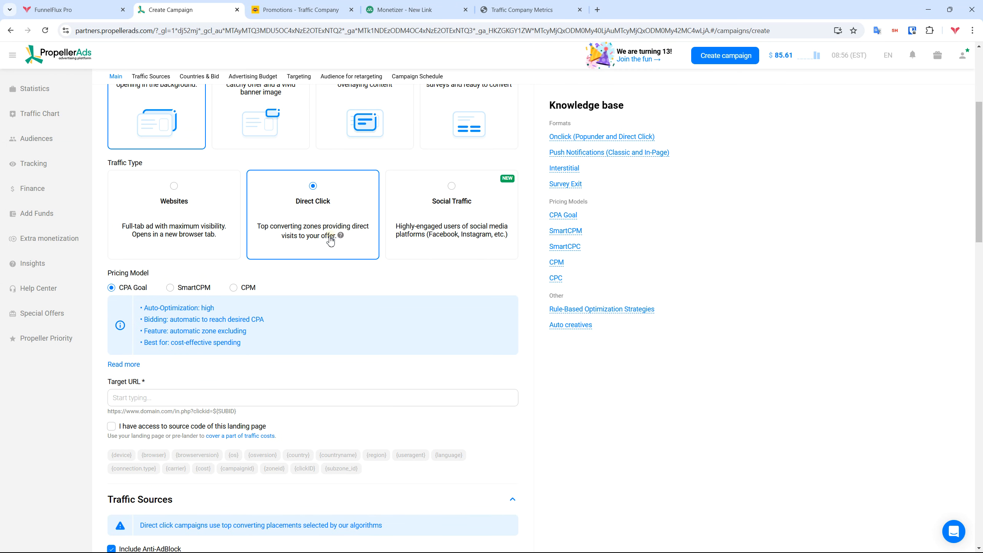
click(195, 232)
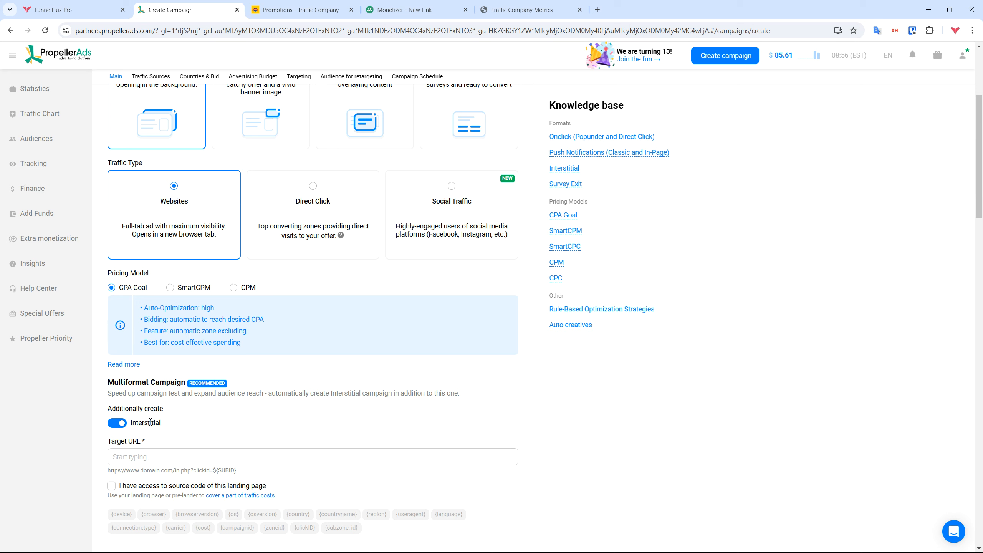
click(288, 205)
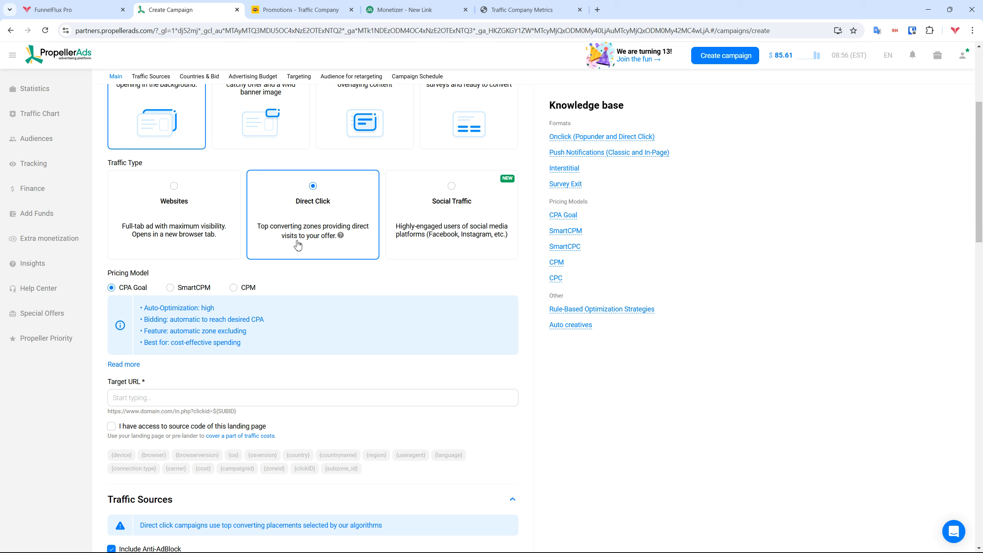
click(474, 234)
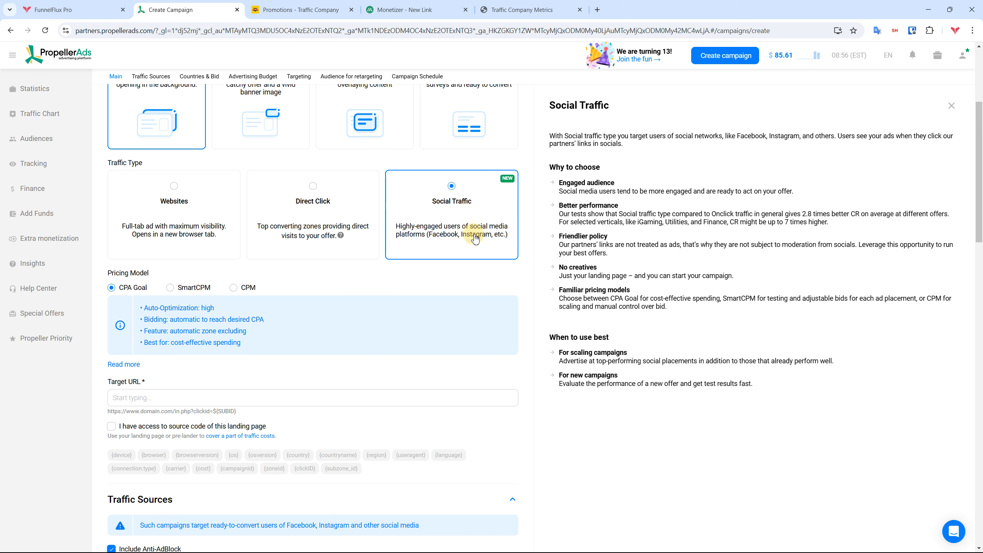
click(328, 226)
Paste the FunnelFlux tracking link into the Target URL field
mouse_move(341, 236)
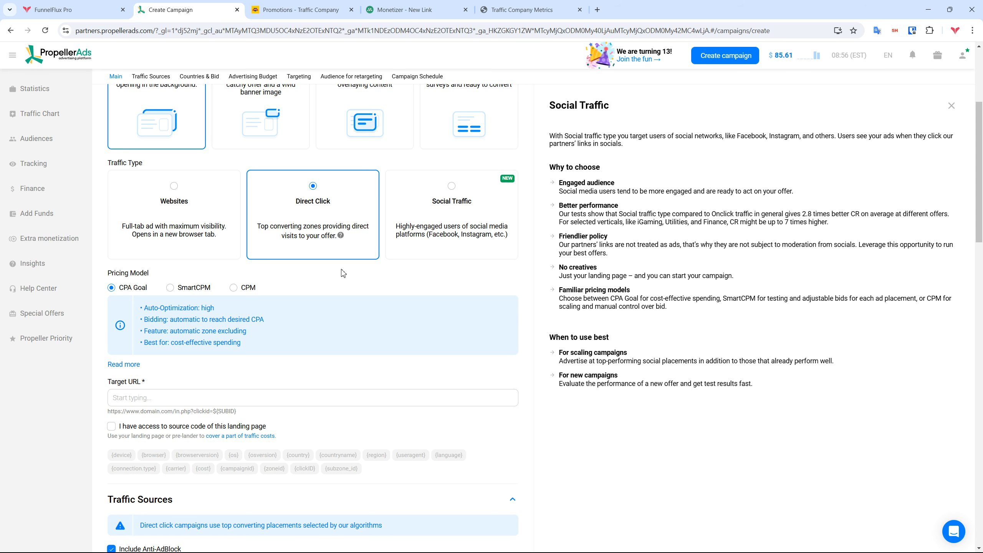
scroll(274, 265, down, 2)
click(181, 302)
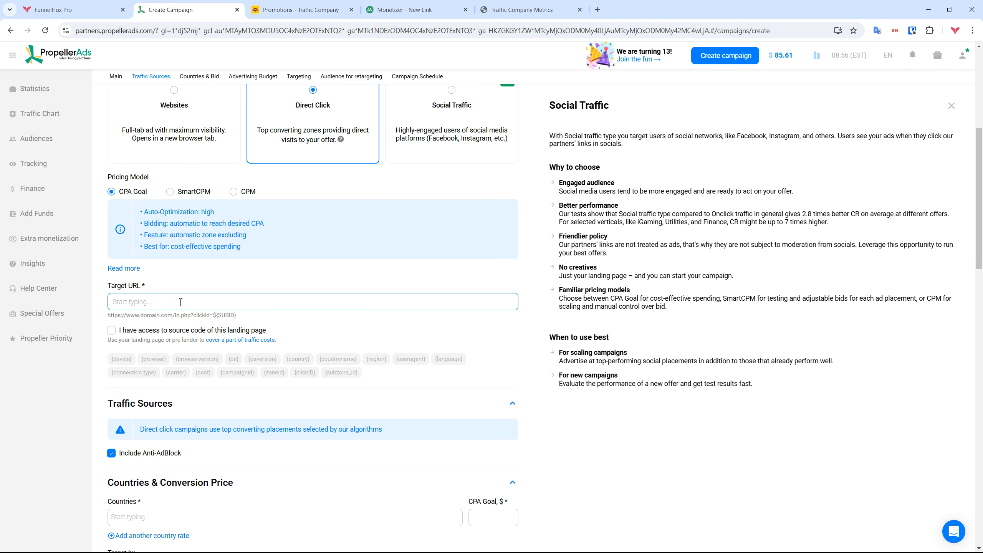
key(ctrl+v)
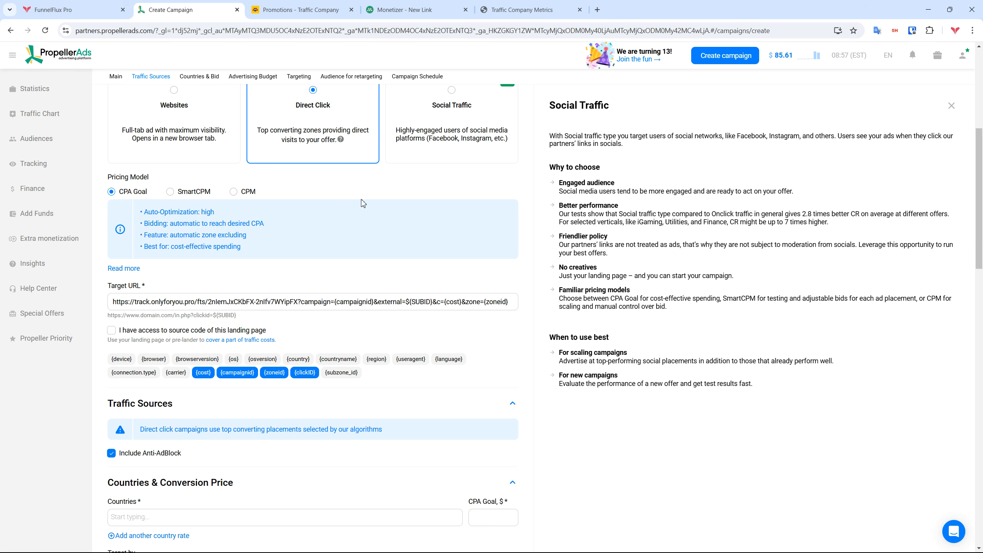
Pick SmartCPM pricing after comparing it with CPM, and select the ad frequency value
click(192, 194)
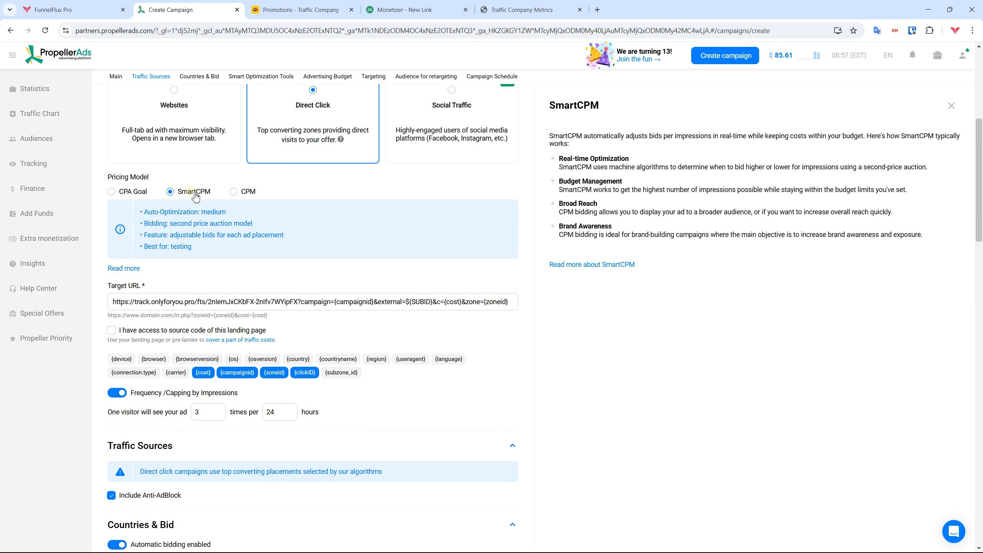
click(244, 193)
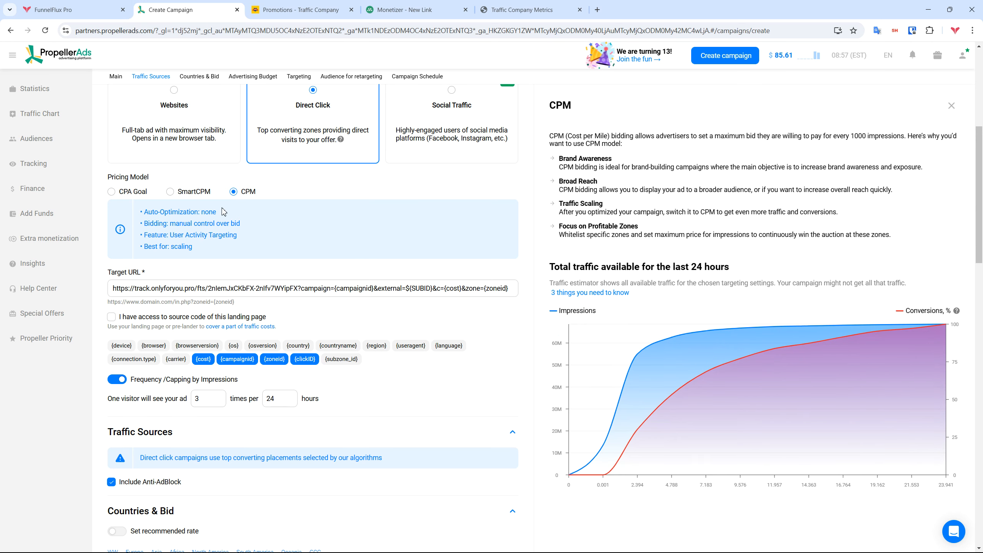
drag(142, 212, 226, 212)
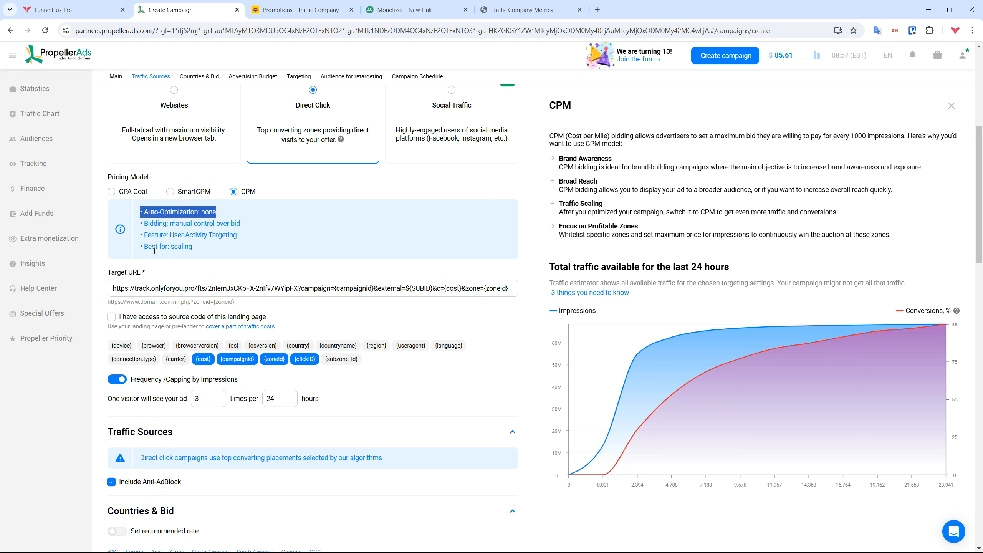
triple_click(201, 235)
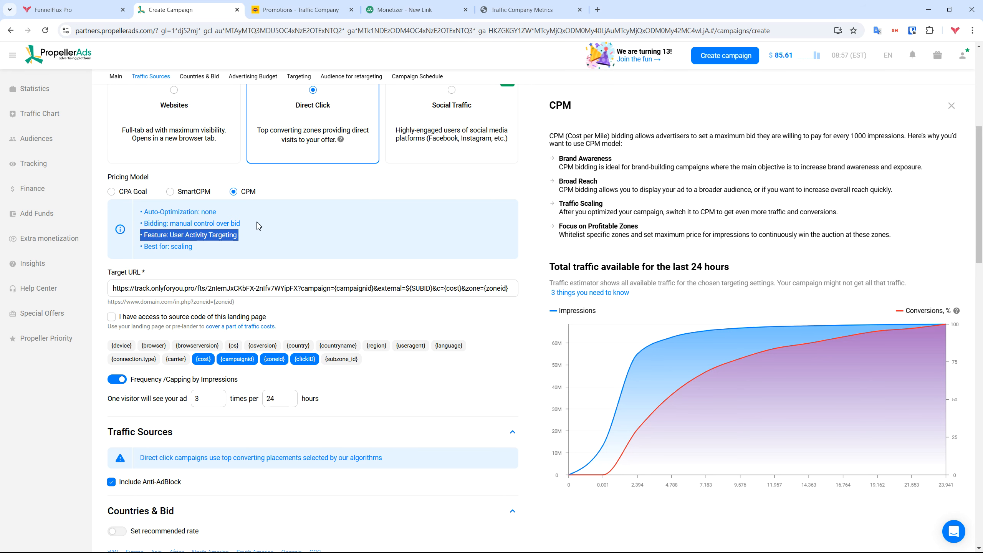
click(195, 192)
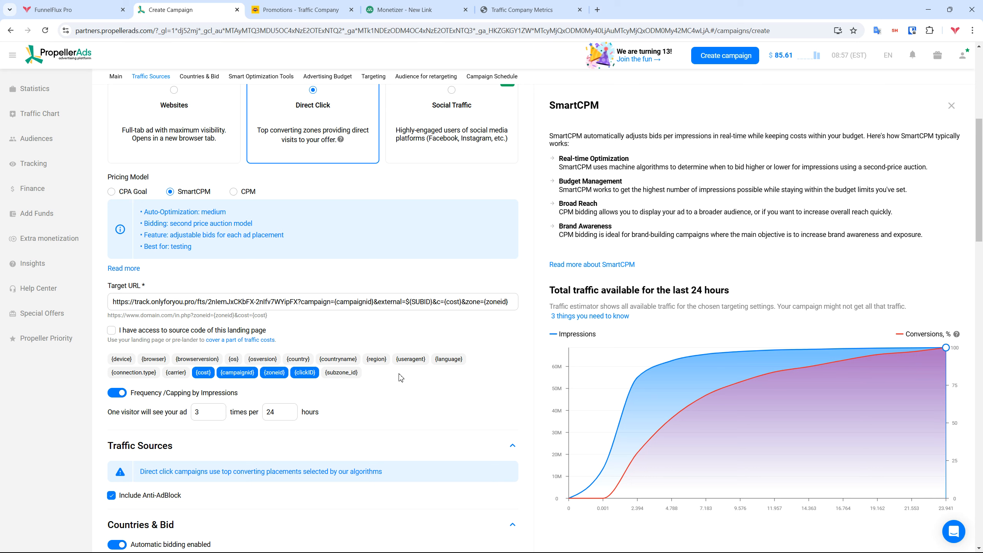
scroll(441, 329, down, 2)
double_click(210, 322)
Enter 1 as the ad frequency cap
text(1)
scroll(515, 300, down, 2)
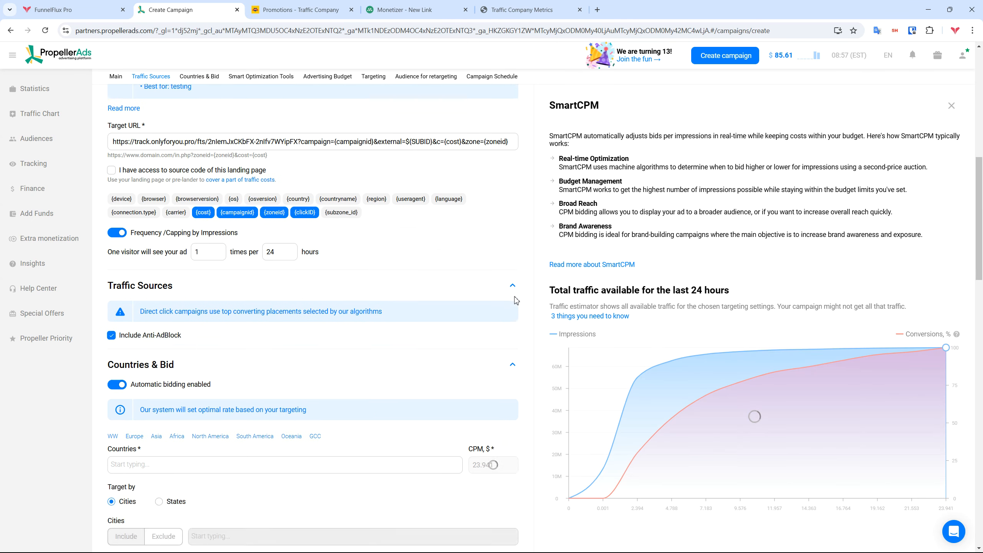
scroll(515, 300, down, 1)
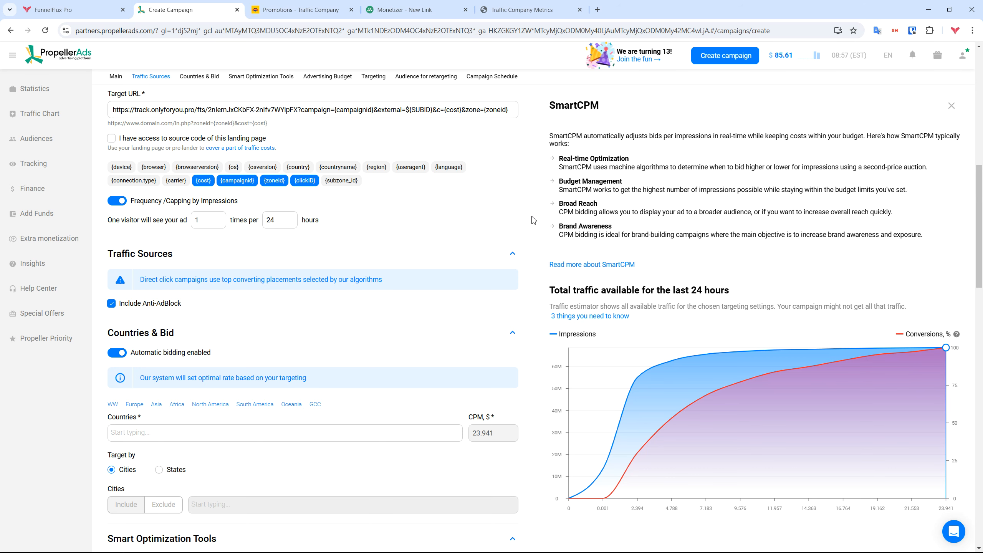
scroll(212, 244, down, 5)
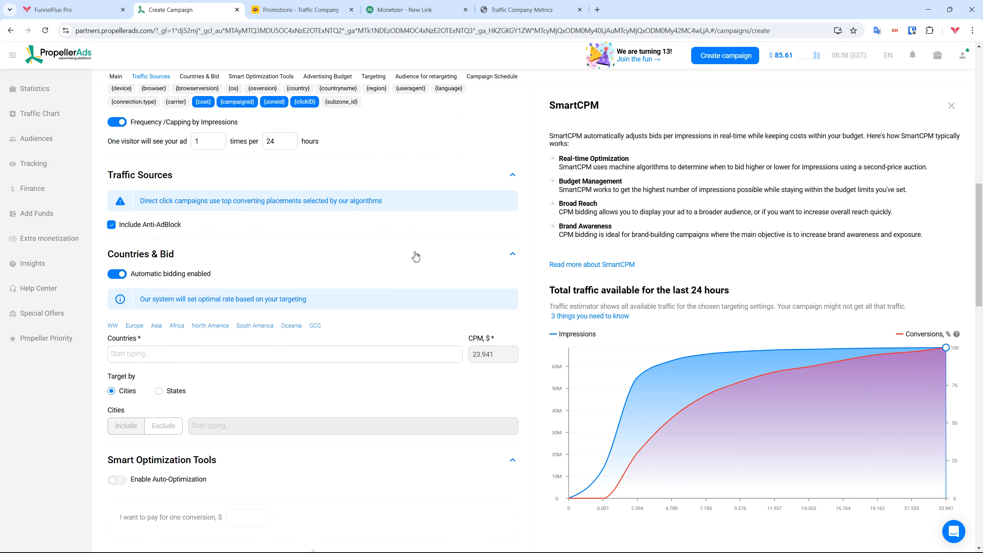
Turn automatic bidding off and target Algeria as the country
click(116, 165)
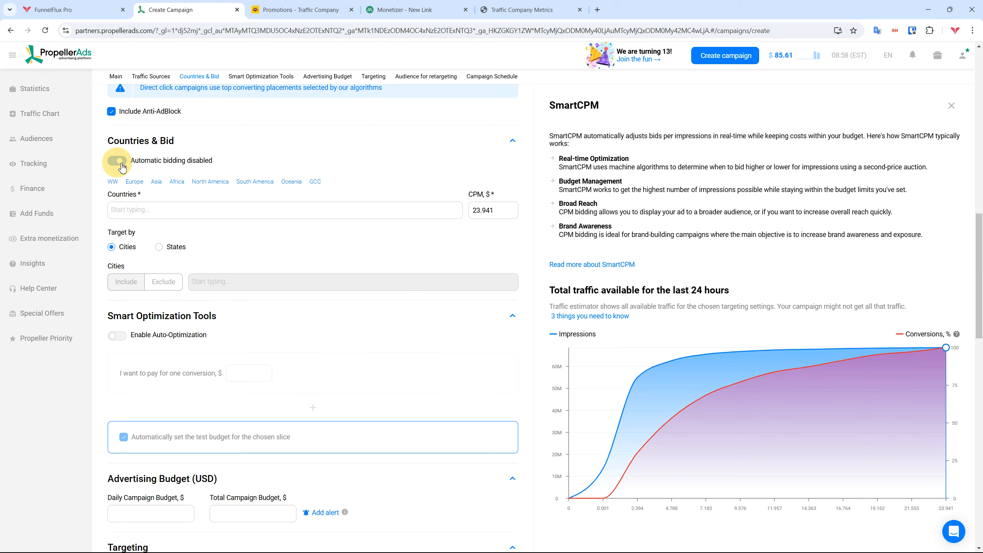
click(115, 166)
click(116, 163)
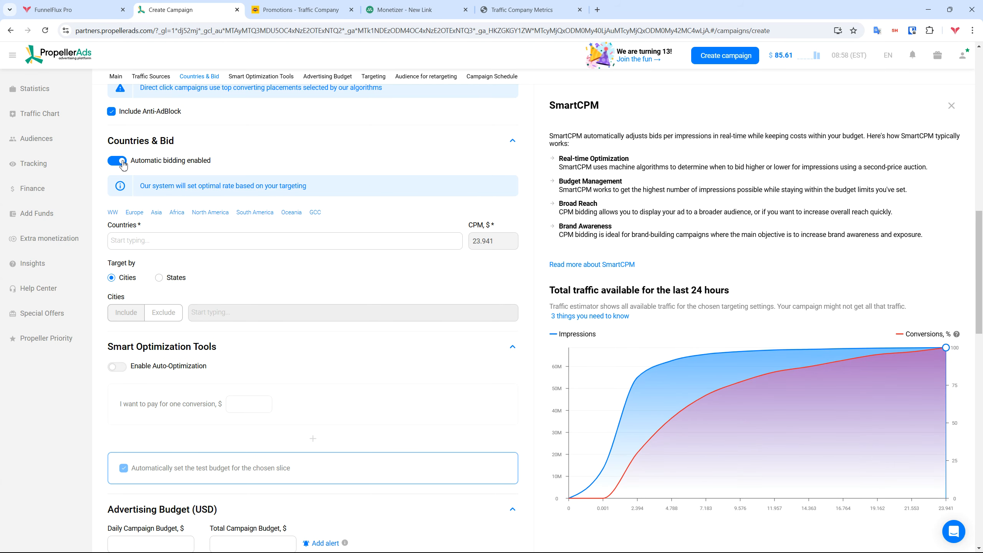
click(174, 213)
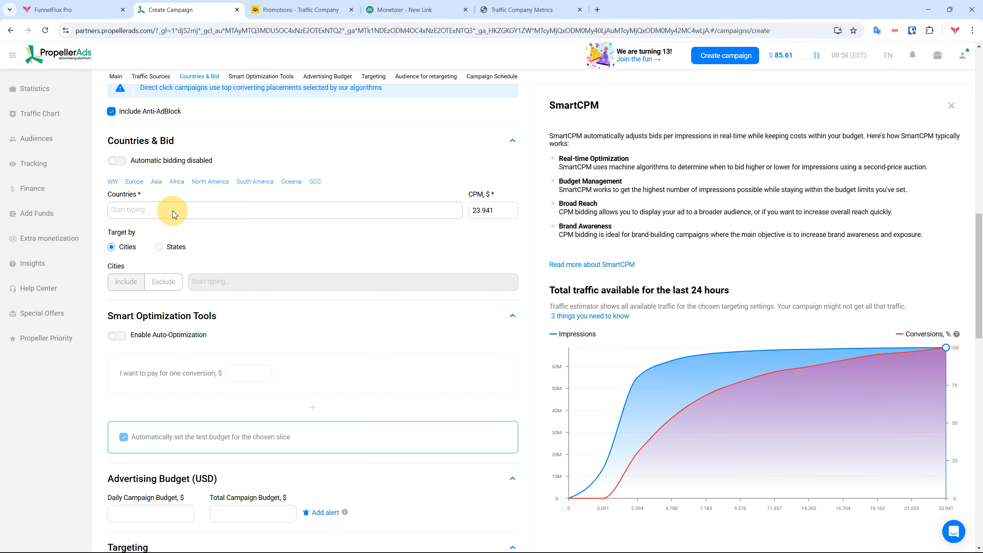
text(alg)
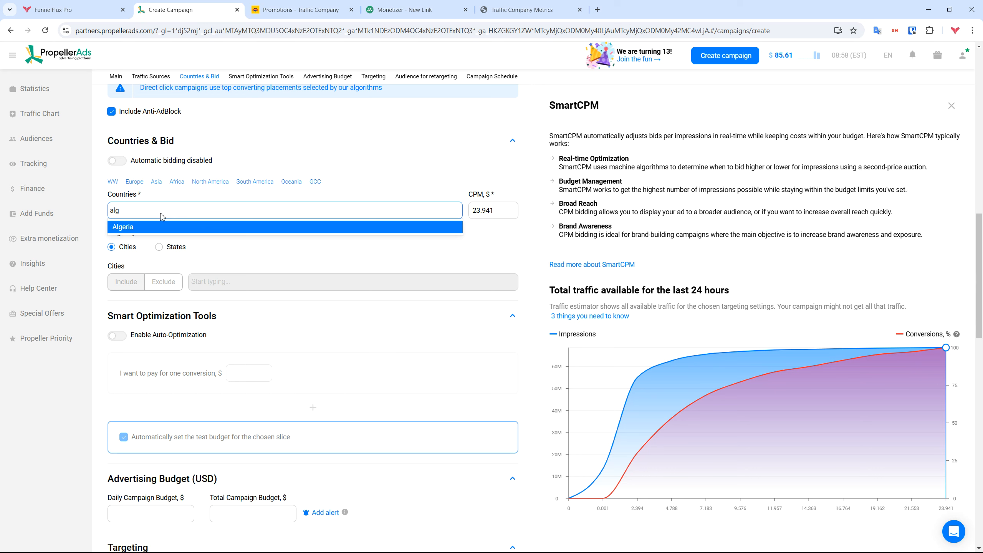
click(149, 227)
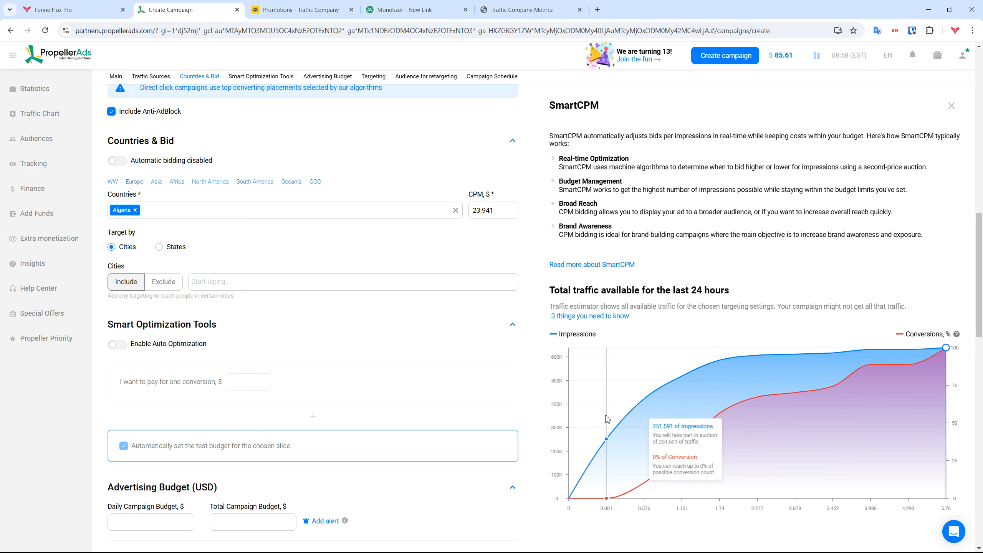
Check the suggested 5.76 CPM, then set a manual CPM bid of 1
click(117, 162)
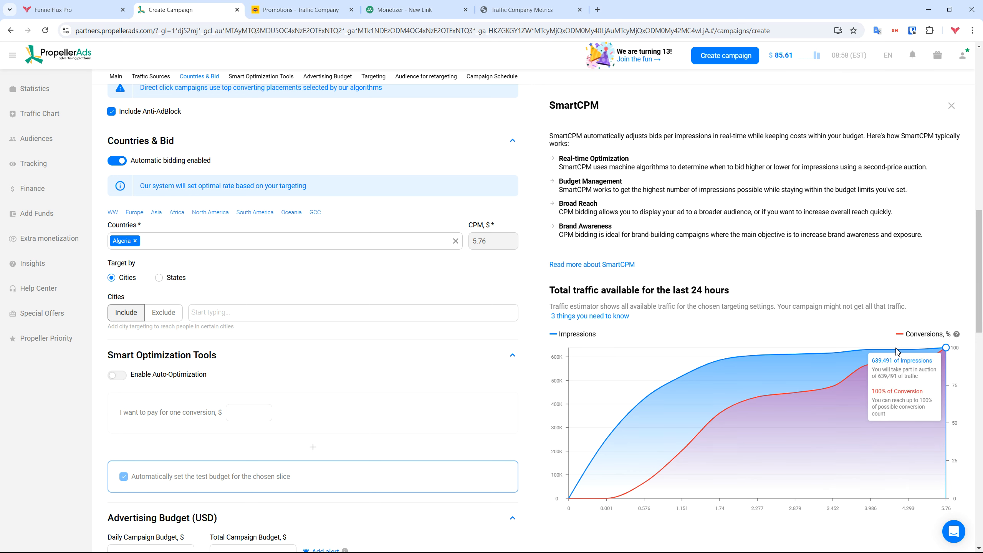
click(117, 160)
drag(505, 211, 410, 197)
text(1)
click(499, 170)
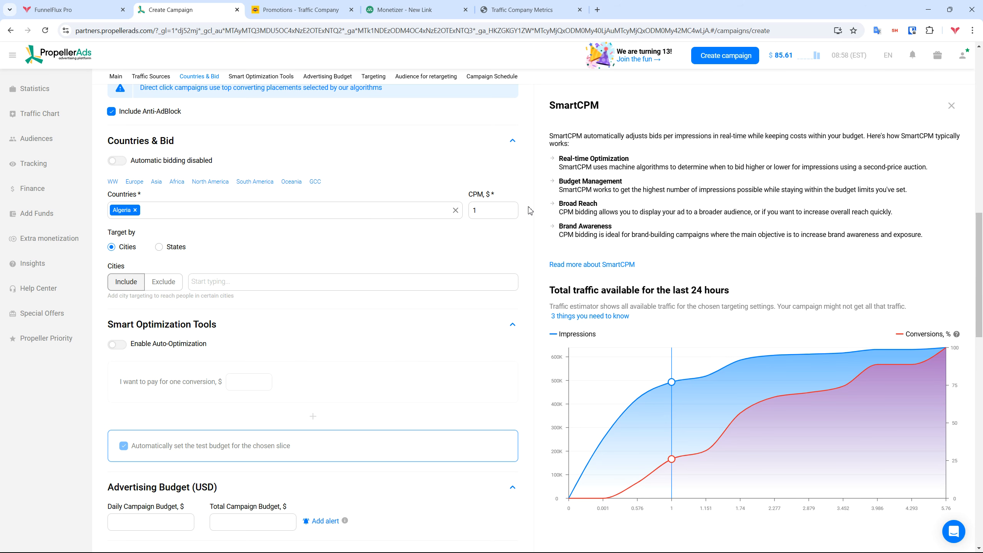
scroll(503, 213, down, 1)
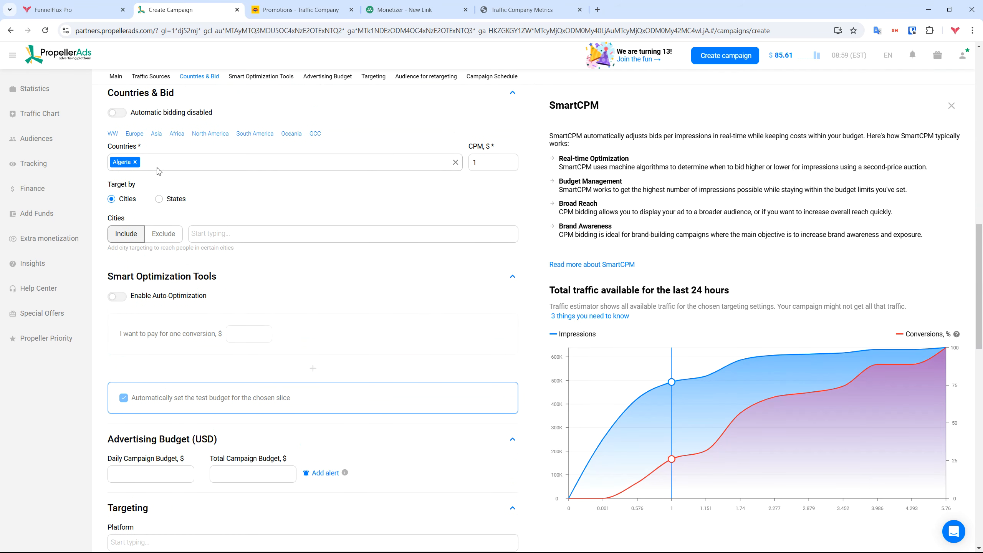
scroll(502, 201, down, 1)
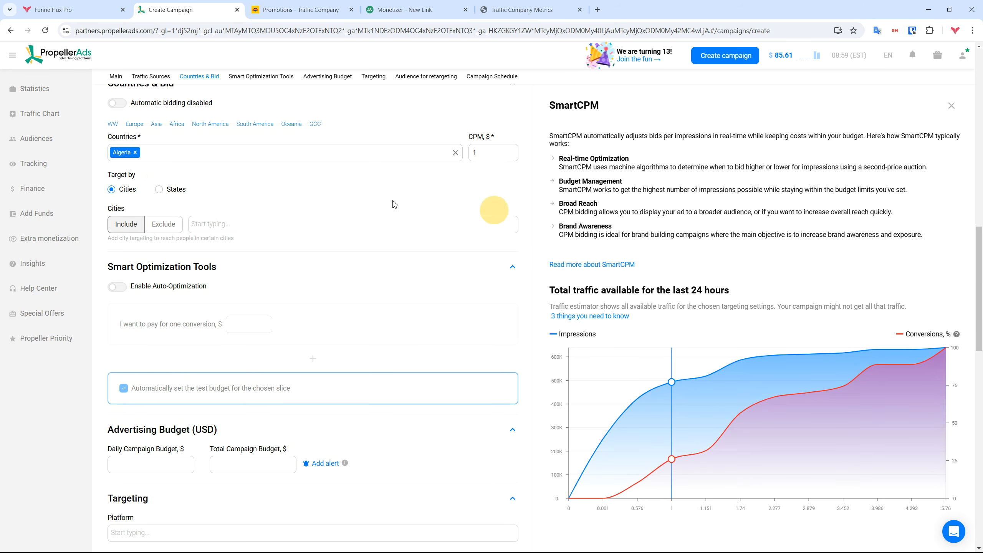
scroll(184, 192, down, 1)
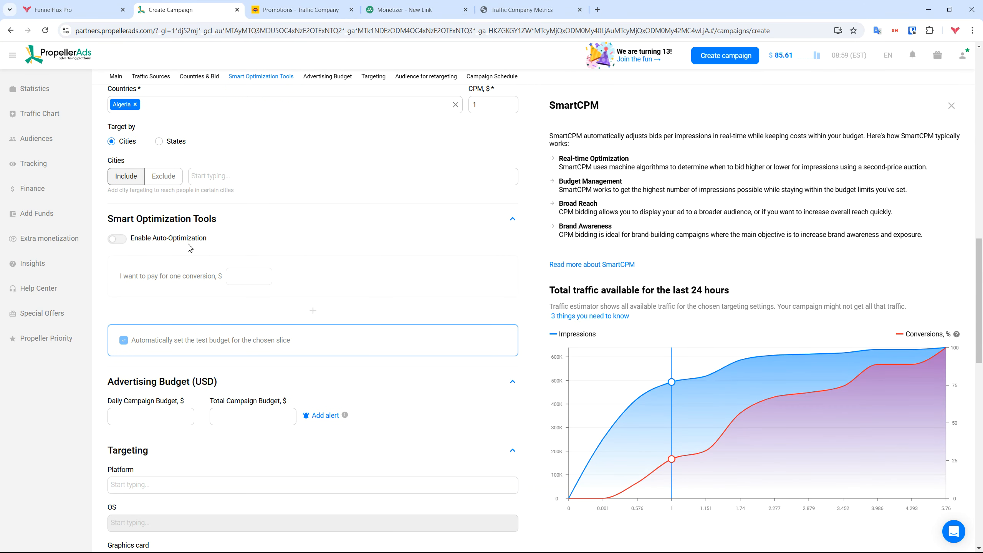
scroll(267, 236, down, 2)
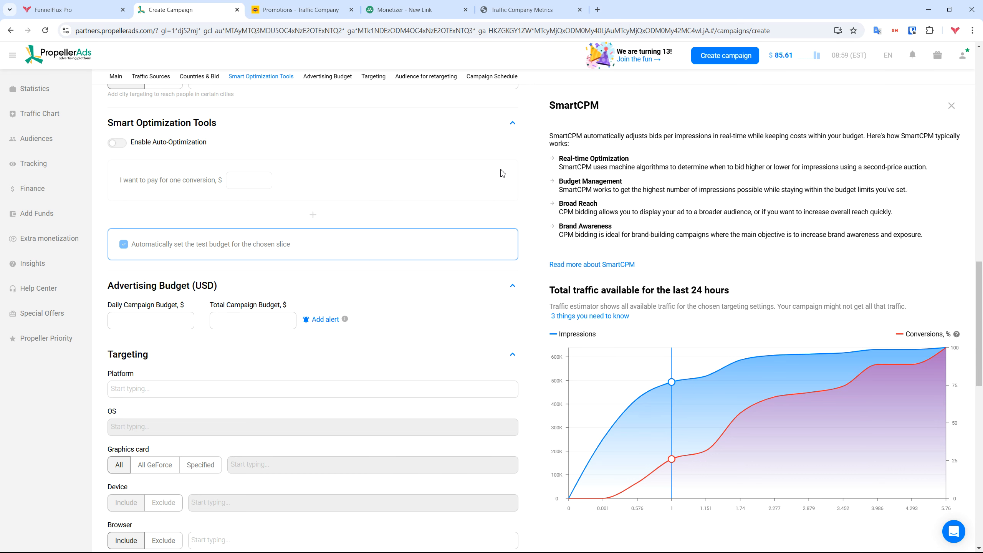
Set a $10 daily budget and review the below-$30 budget warning
scroll(209, 313, down, 1)
click(145, 279)
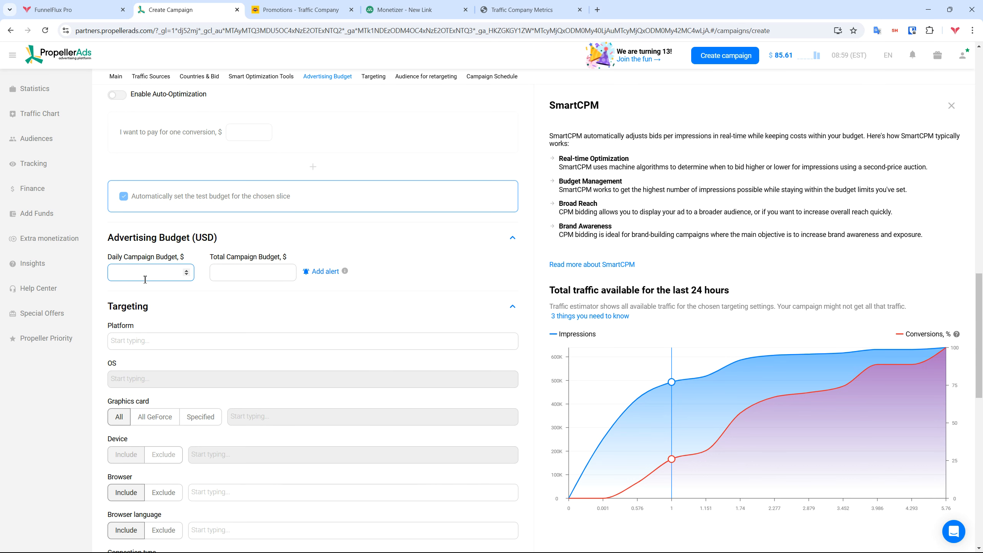
text(10)
key(Tab)
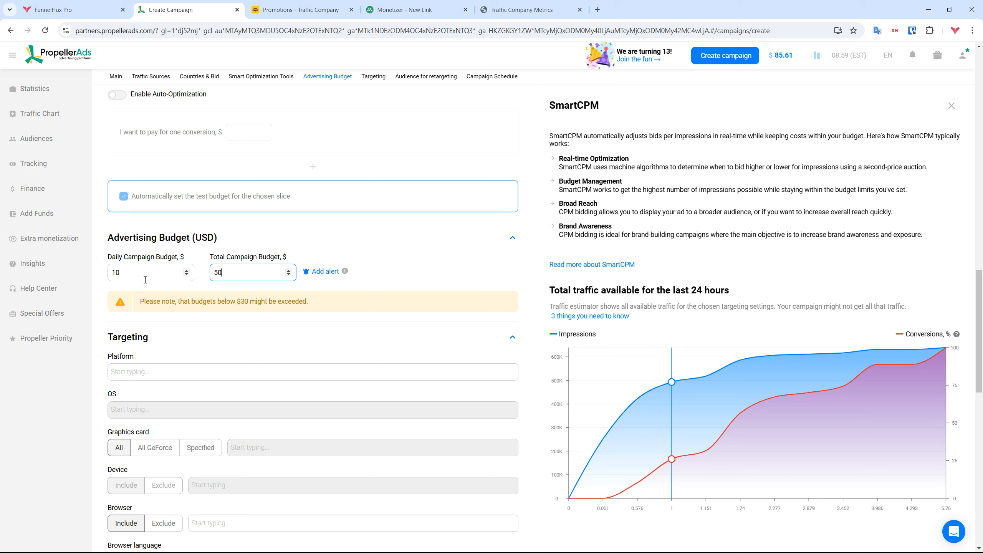
drag(139, 302, 329, 301)
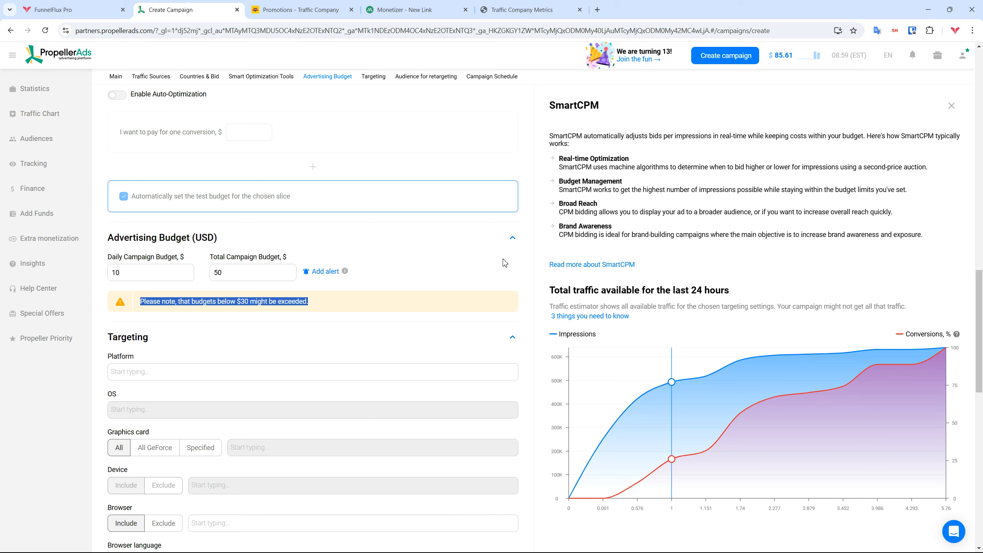
click(525, 236)
scroll(525, 236, down, 3)
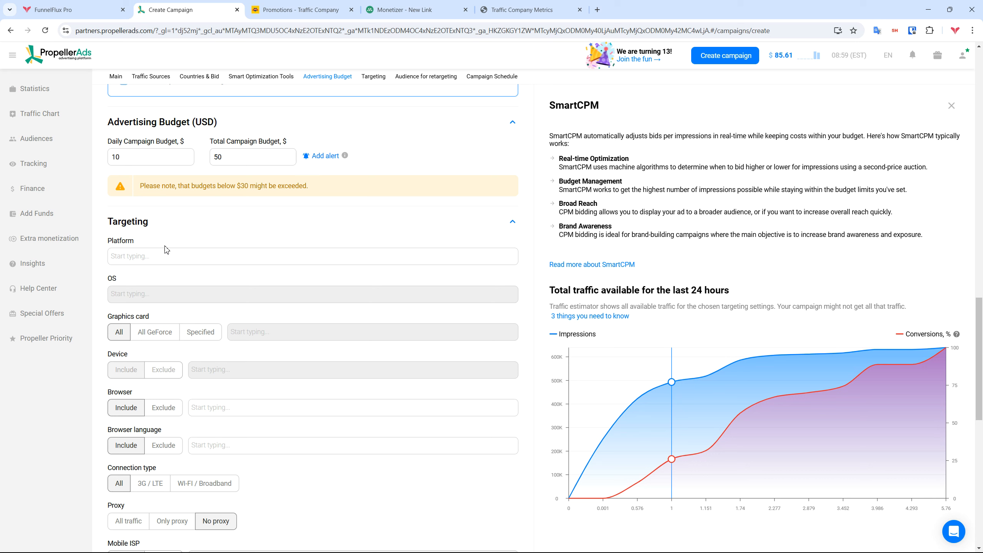
Limit the campaign's platform targeting to Mobile
click(157, 257)
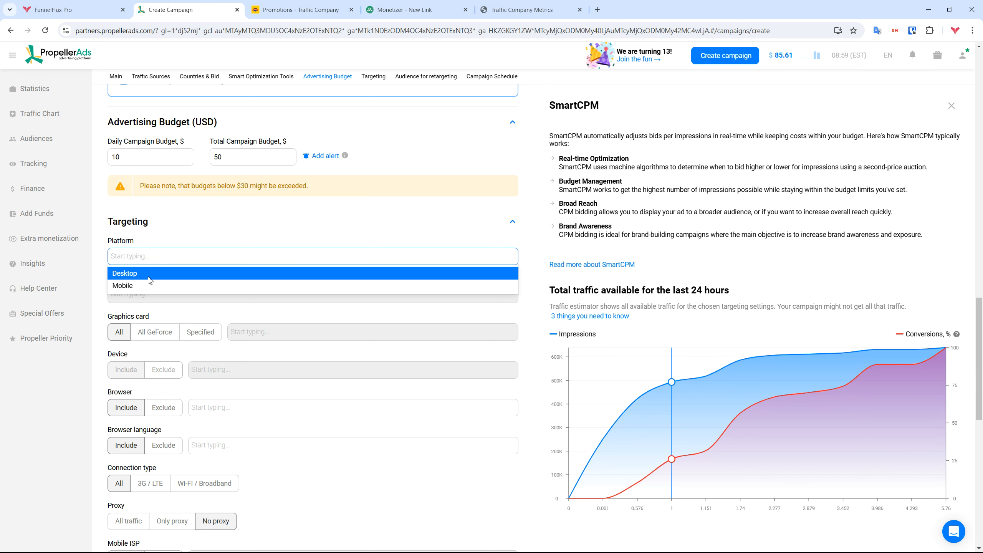
click(136, 286)
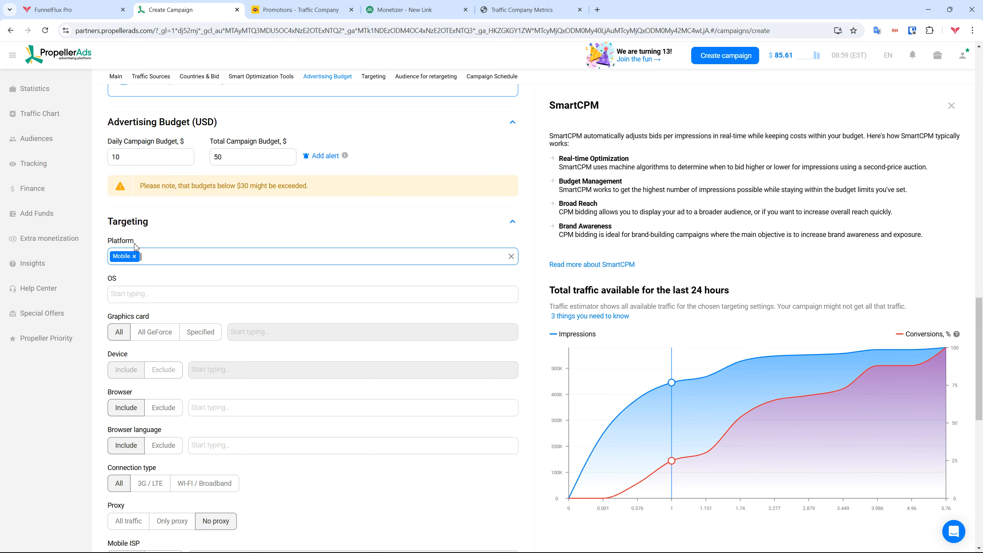
click(304, 6)
Open Traffic Company's Top Revenue Click2Call/SMS opportunities after dismissing the promotion URL popup
click(692, 212)
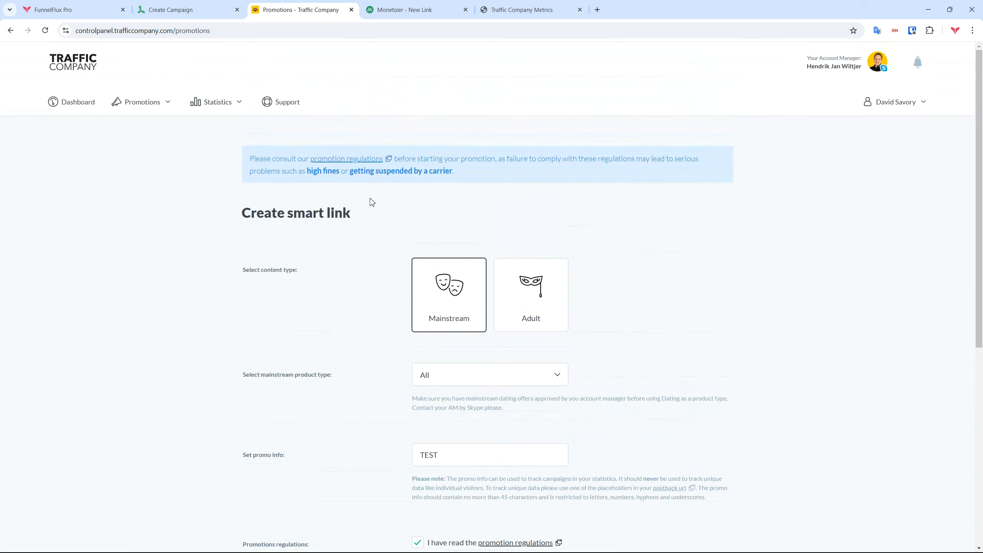
click(137, 105)
click(144, 144)
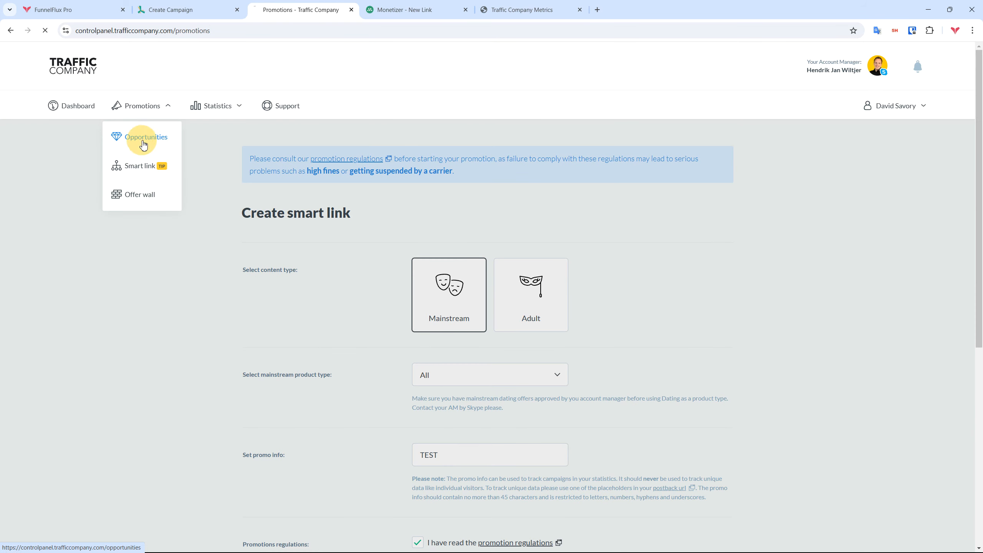
click(375, 199)
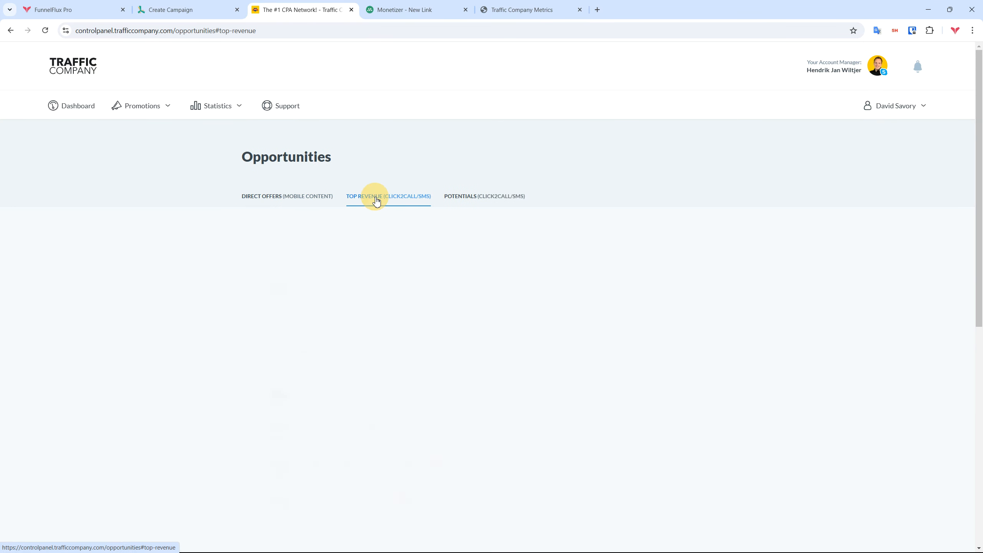
scroll(501, 450, down, 3)
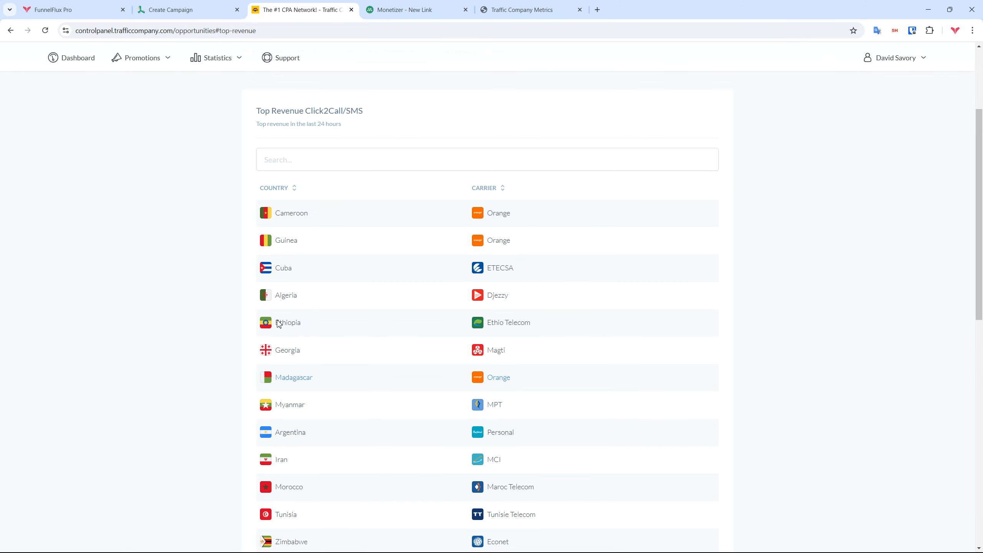
scroll(557, 265, up, 3)
click(404, 10)
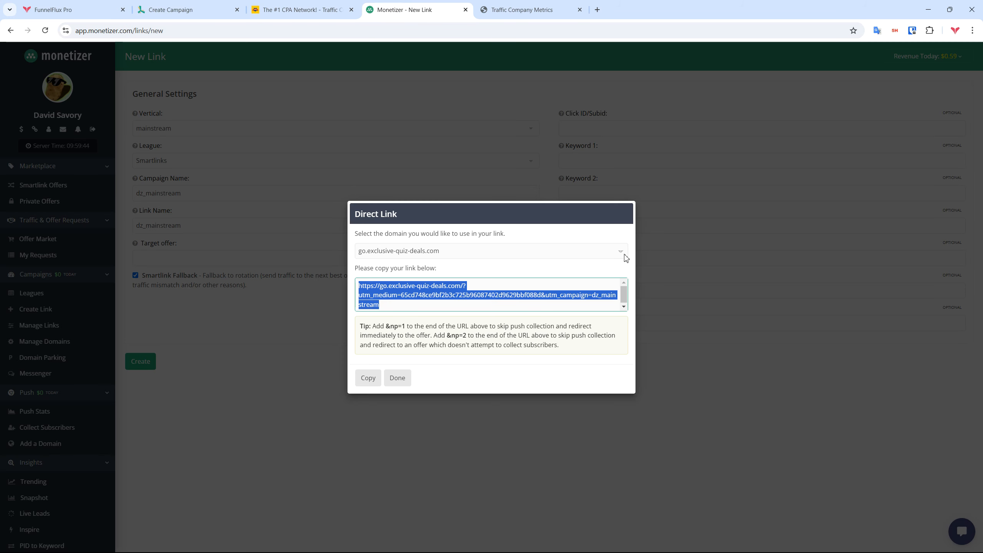
Open Monetizer's DZ #mainstream snapshot stats broken down by OS, noting Android's clicks and leads
click(397, 378)
scroll(85, 425, down, 3)
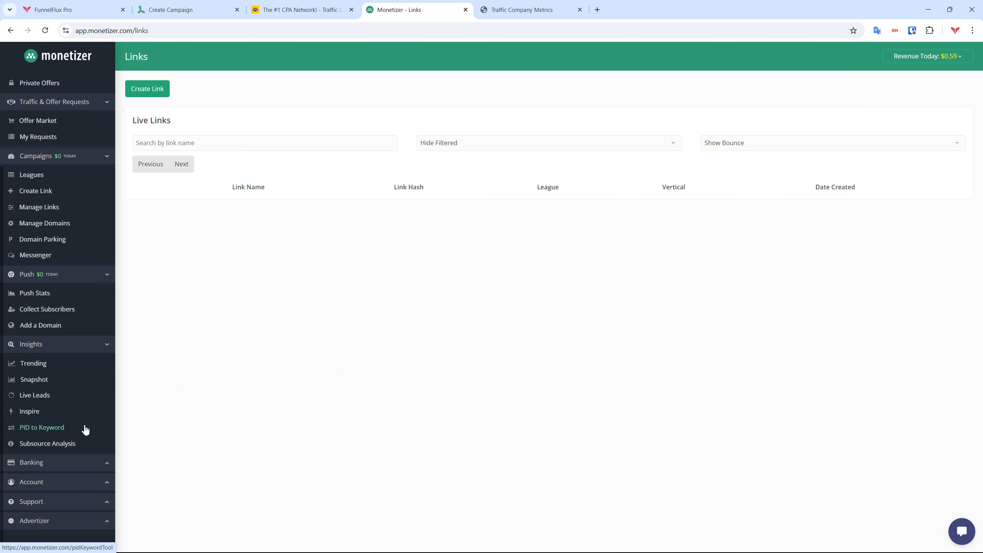
click(34, 379)
click(633, 110)
text(dz)
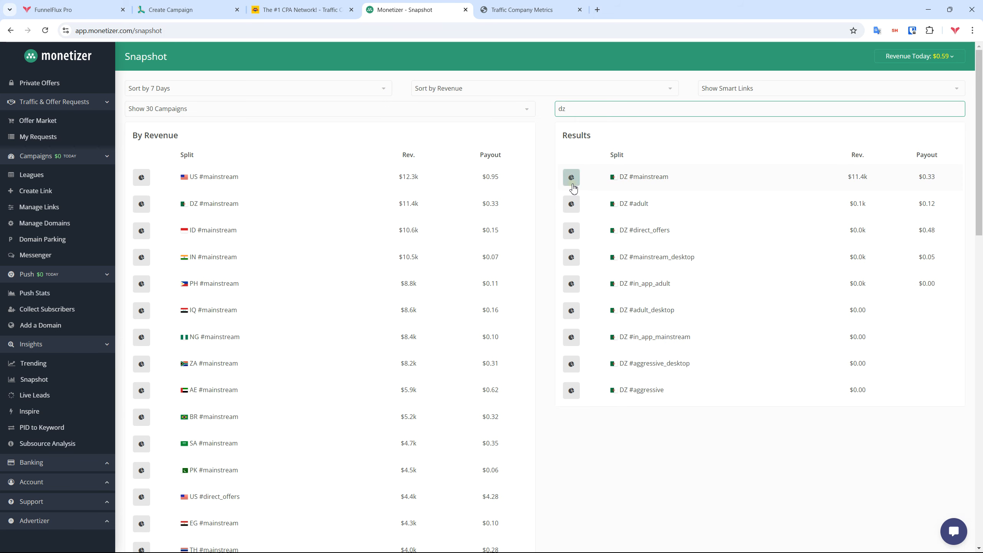
click(571, 178)
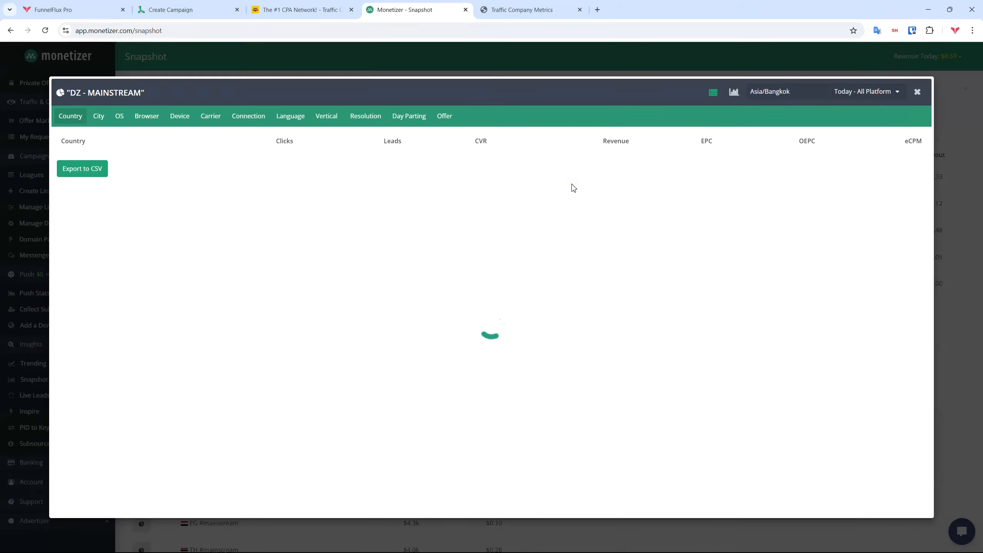
click(124, 118)
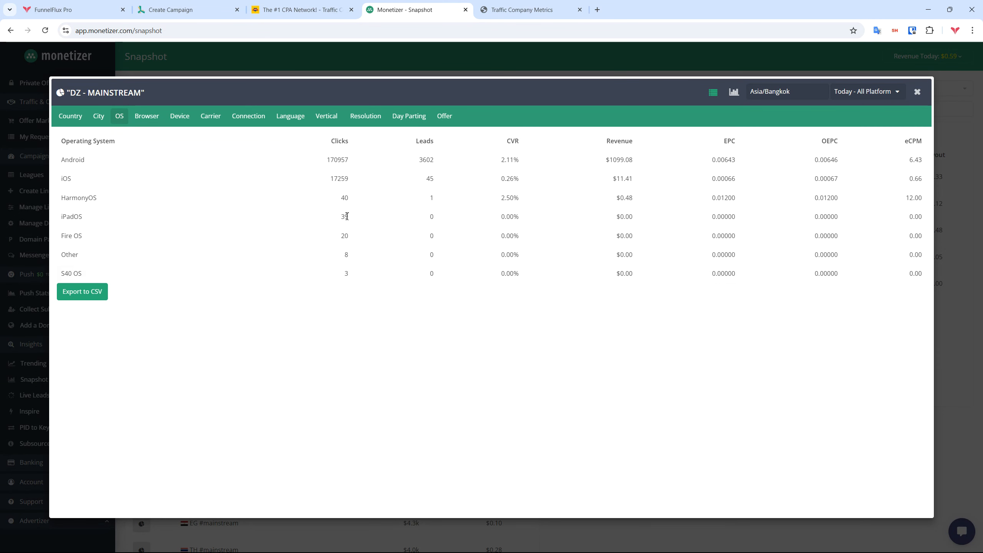
drag(318, 162, 464, 160)
Limit the PropellerAds campaign's OS targeting to Android
click(178, 5)
click(156, 293)
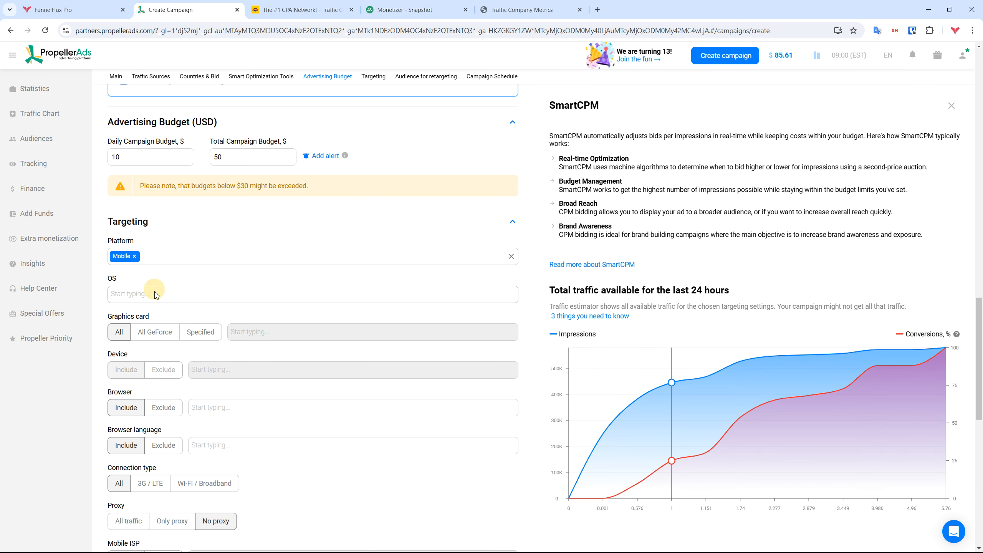
click(149, 311)
click(410, 9)
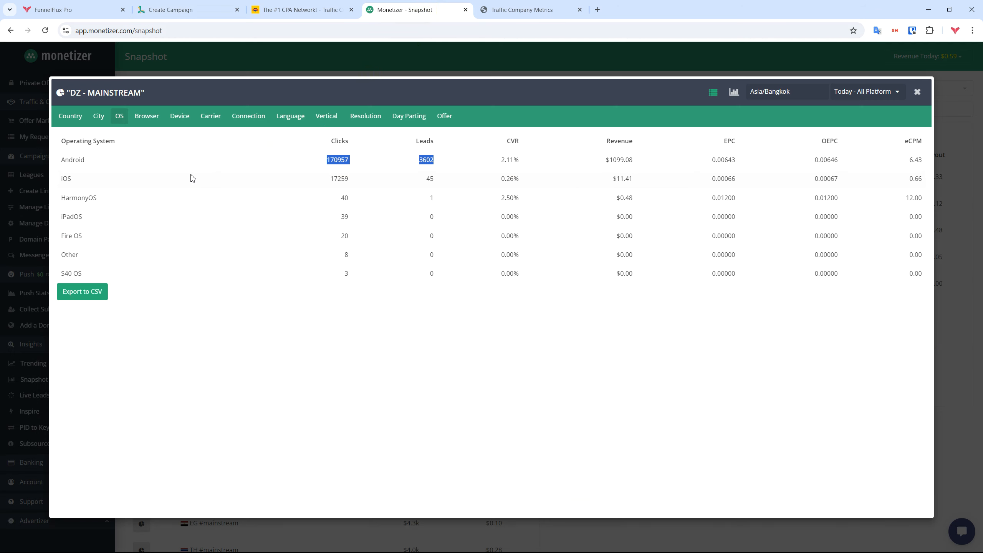
Compare DZ #mainstream city and browser stats, noting eCPMs like Instagram 28.39 and Facebook Lite 18.49
click(99, 117)
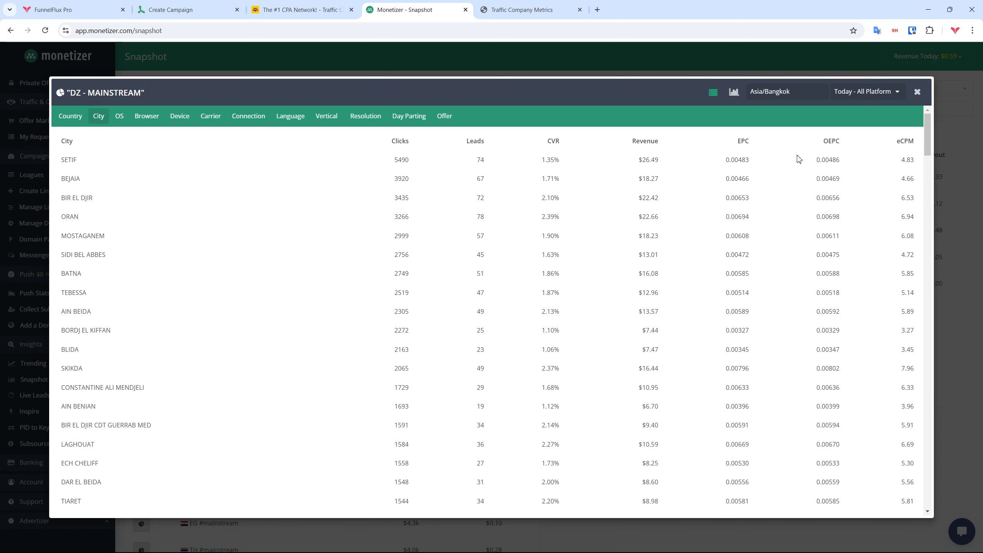
click(154, 121)
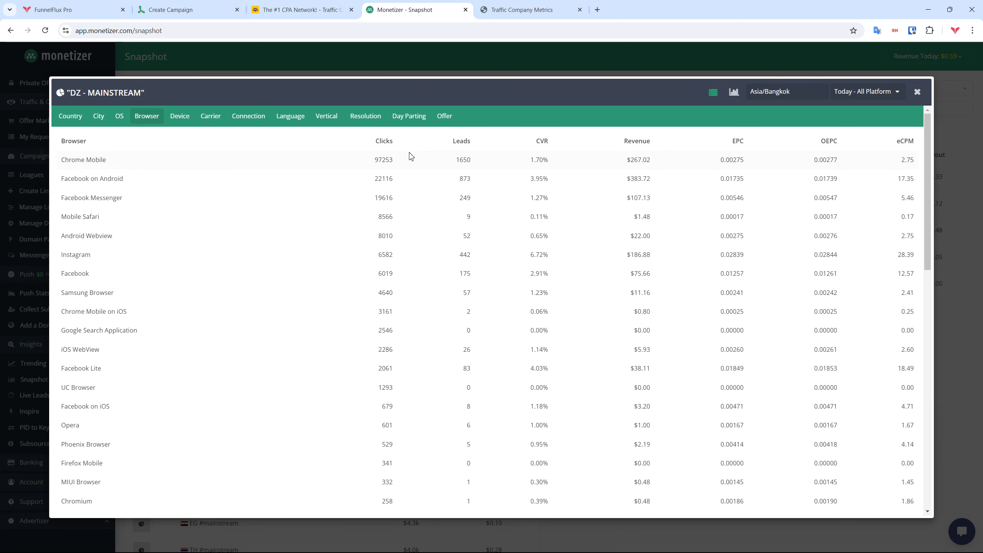
double_click(385, 141)
double_click(907, 216)
double_click(905, 178)
double_click(903, 273)
double_click(907, 254)
click(919, 376)
drag(919, 376, 889, 376)
Note Chrome Mobile in the browser stats, then return to the PropellerAds targeting section
drag(59, 164, 118, 159)
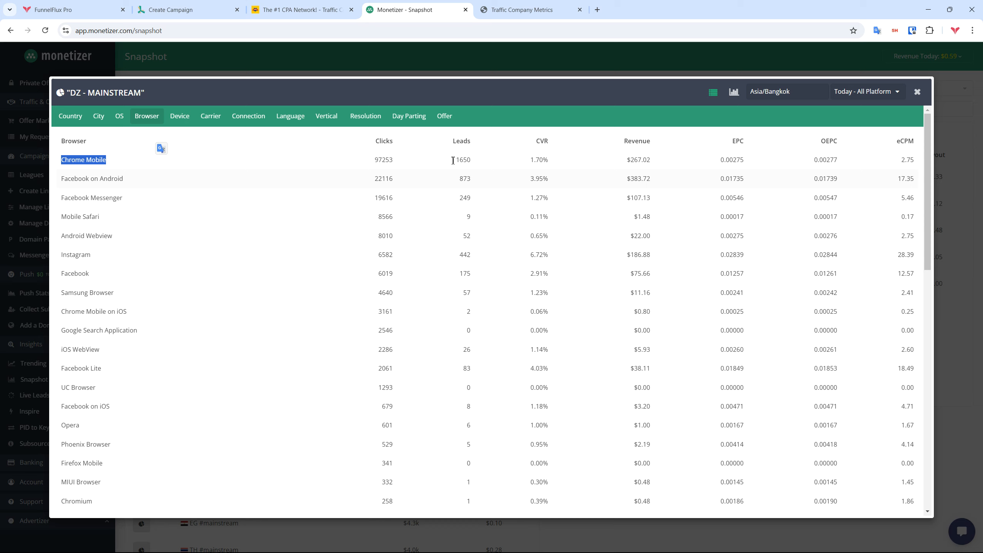
scroll(900, 213, down, 3)
scroll(902, 213, up, 3)
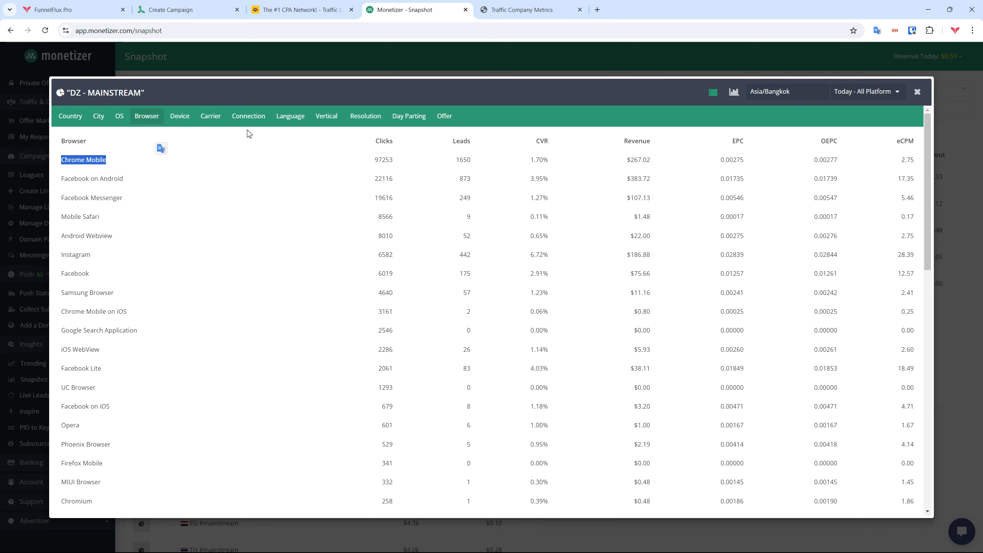
click(190, 8)
scroll(232, 329, down, 2)
scroll(233, 254, down, 1)
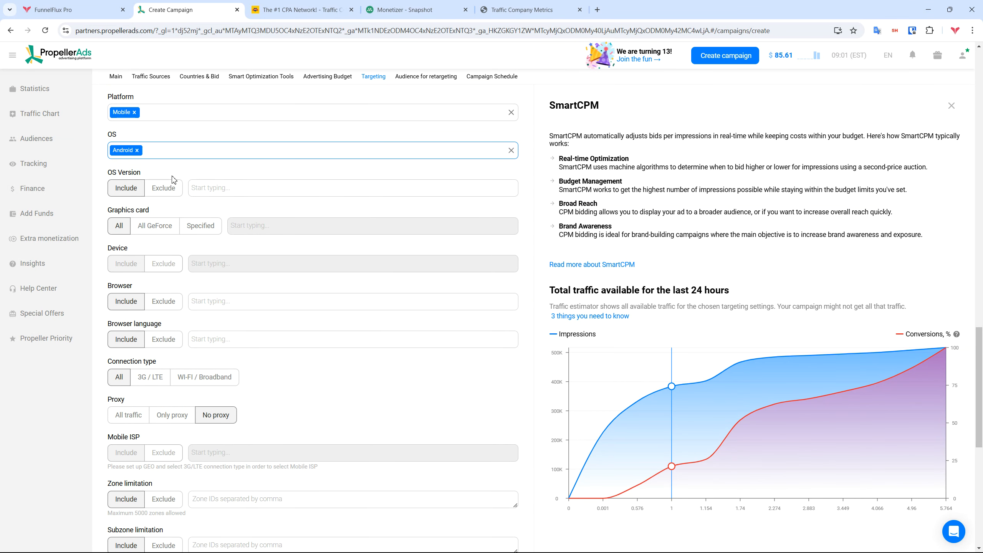
Add Facebook Browser and Instagram to the campaign's browser targeting
click(230, 303)
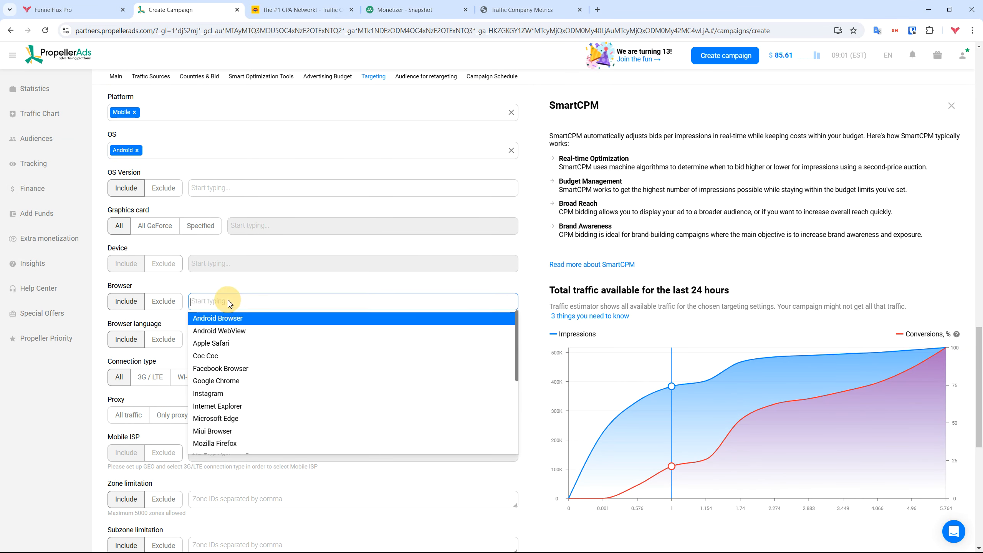
text(fac)
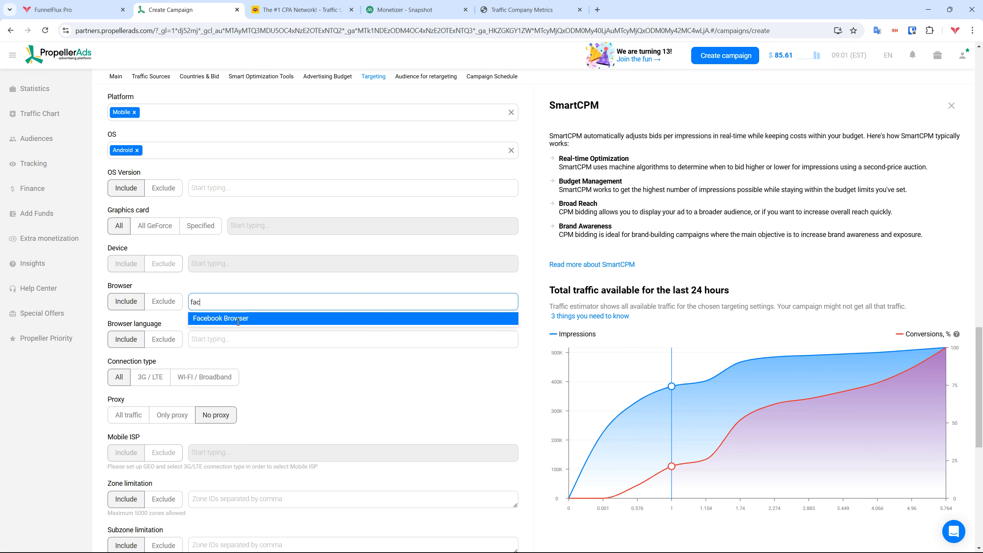
click(238, 322)
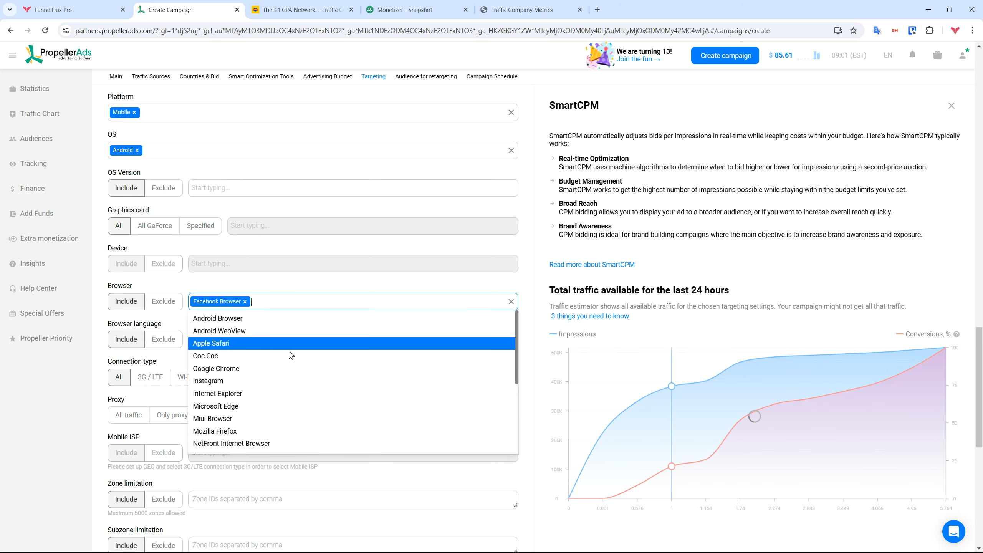
click(263, 381)
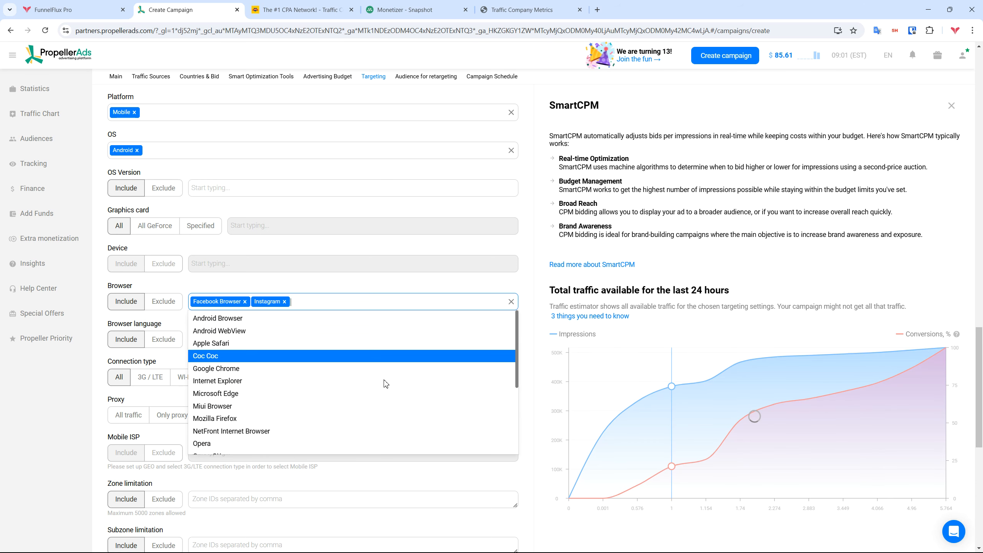
scroll(386, 383, down, 4)
scroll(251, 451, up, 1)
scroll(251, 451, up, 3)
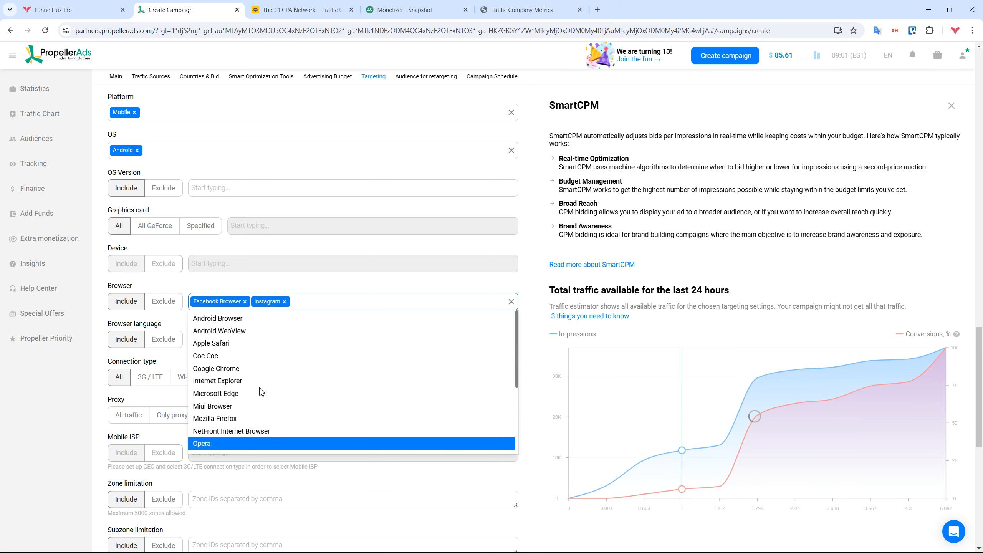
click(330, 299)
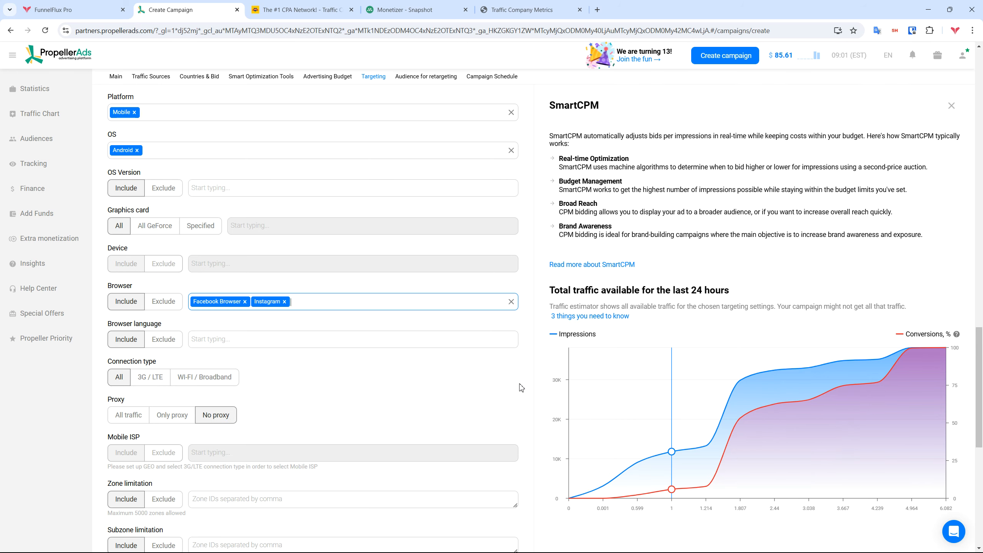
Raise the CPM bid from 1 to 2 and review the remaining campaign settings
scroll(510, 368, up, 10)
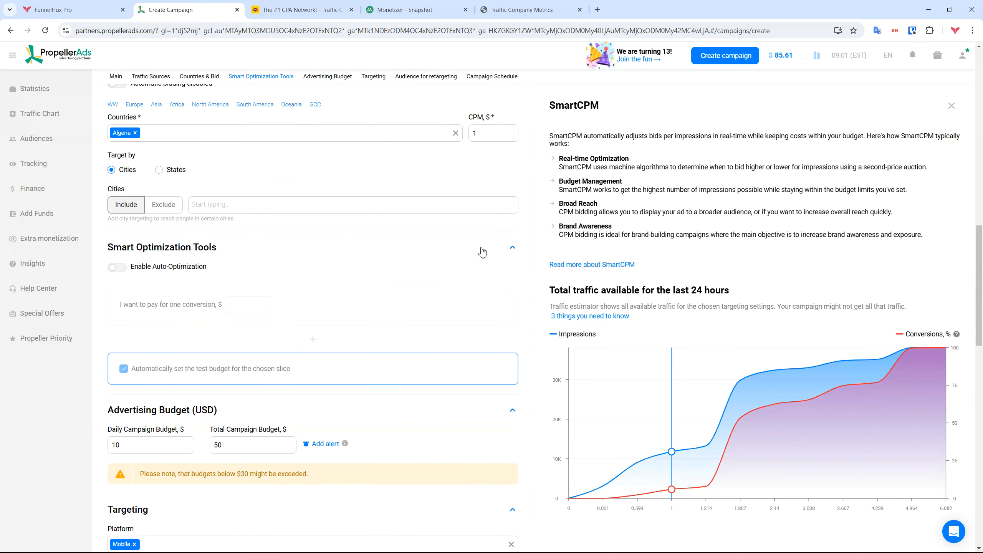
click(513, 130)
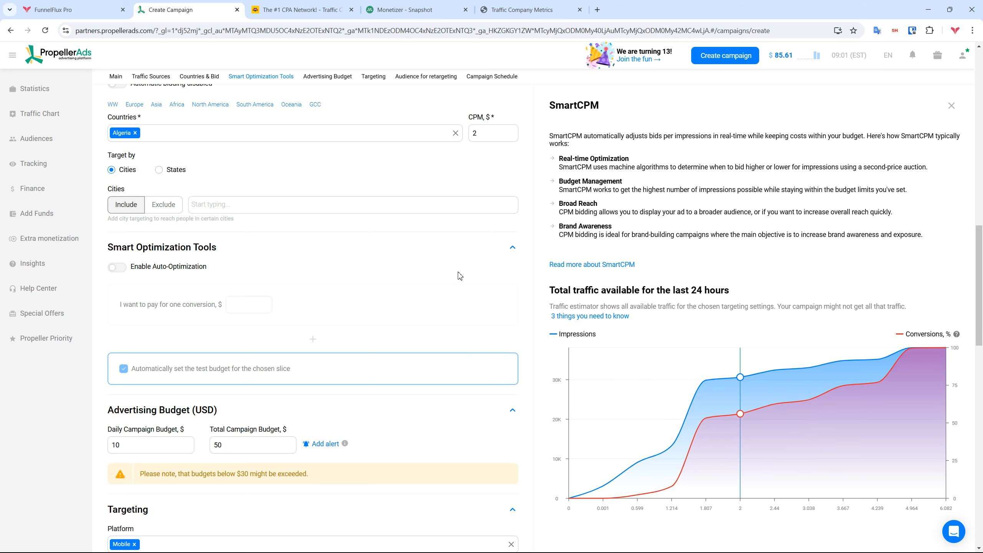
scroll(570, 406, down, 1)
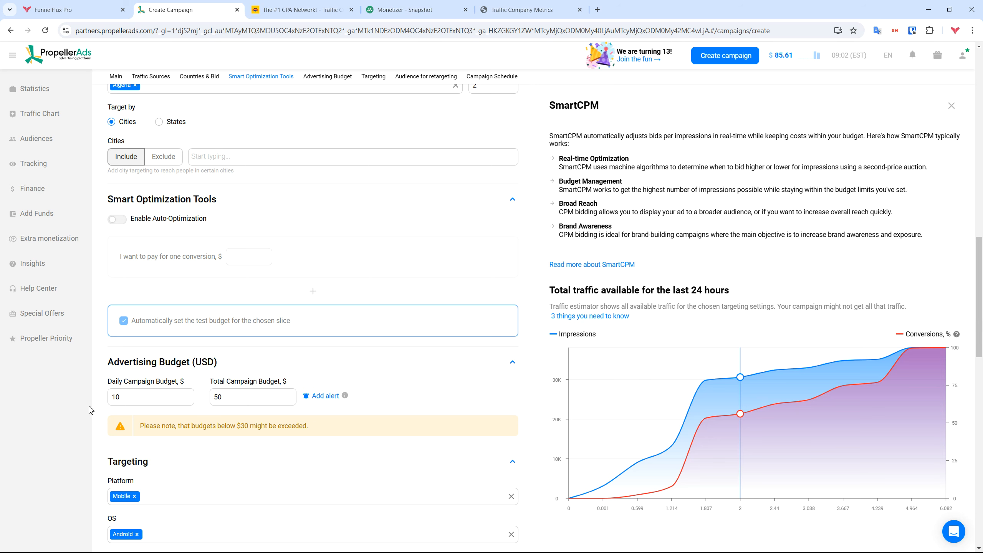
mouse_move(696, 377)
scroll(527, 307, down, 6)
scroll(530, 308, down, 2)
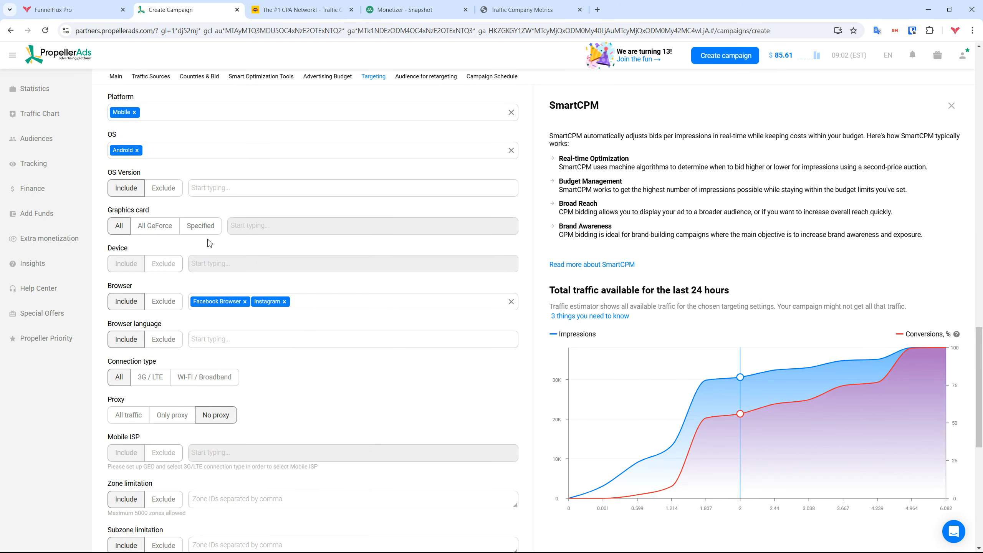
scroll(194, 249, down, 2)
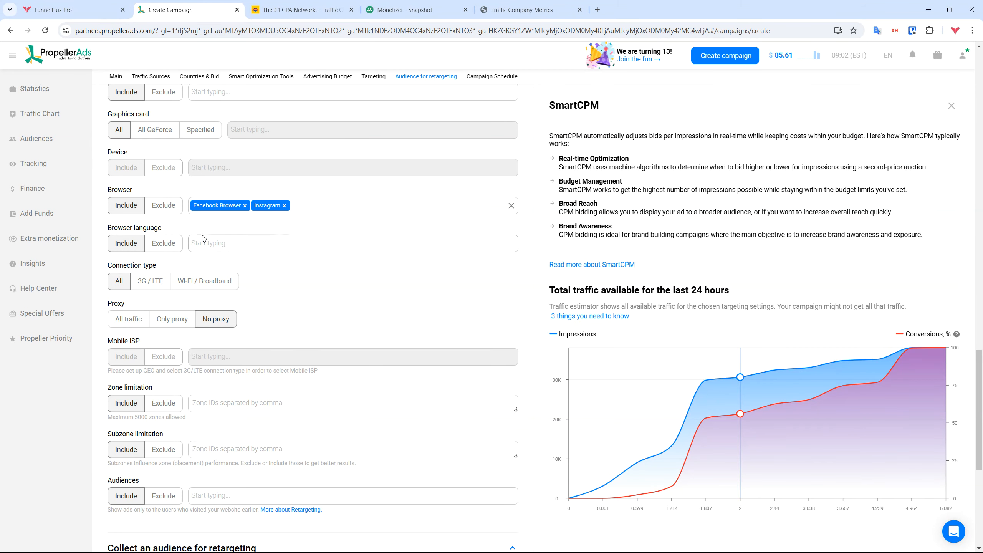
Review Monetizer's DZ - MAINSTREAM language and carrier stats (WiFi, Djezzy, Mobilis, Ooredoo)
click(389, 9)
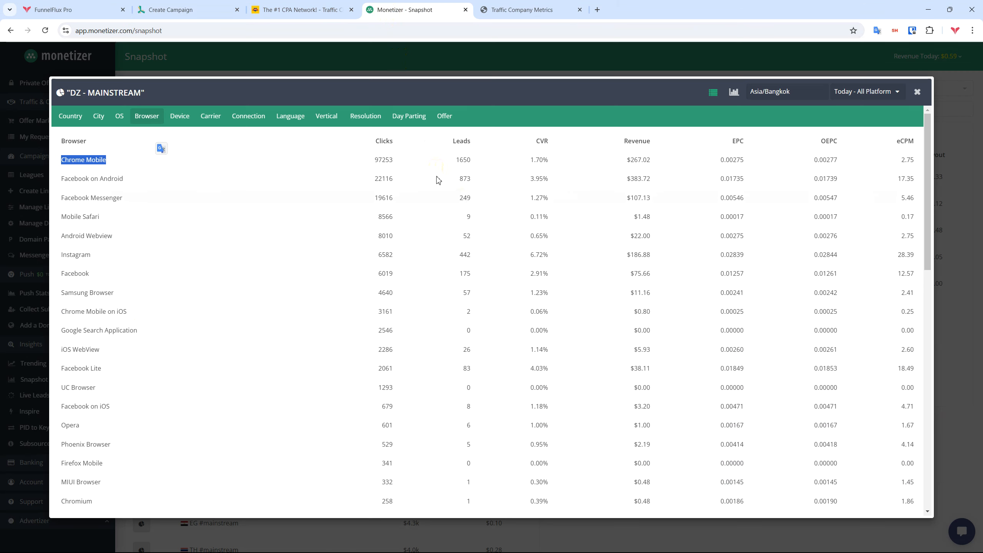
click(291, 116)
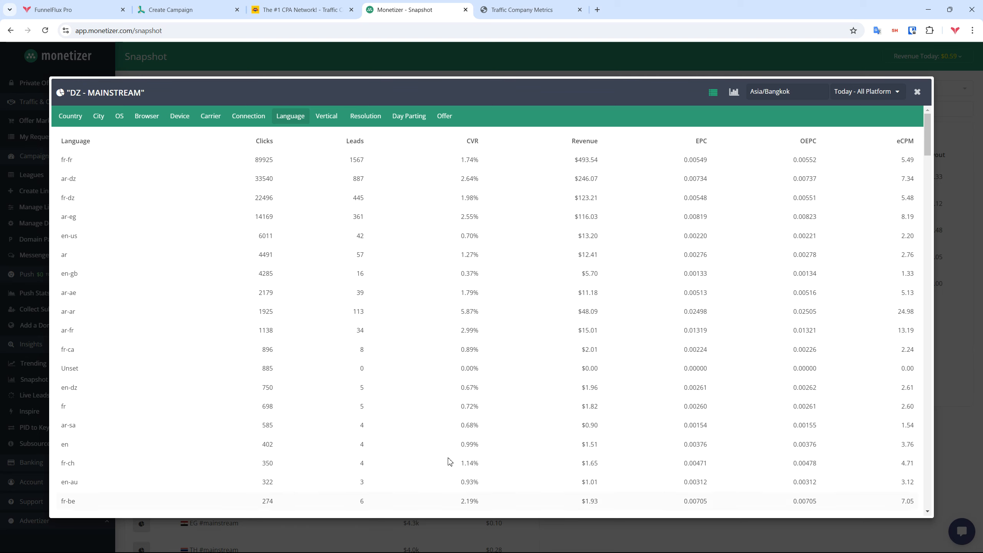
click(206, 126)
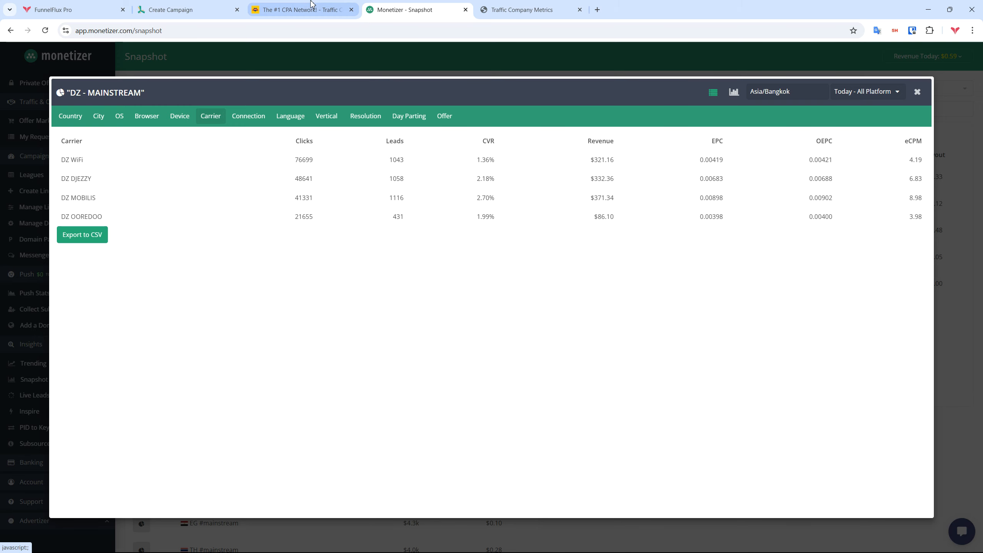
click(299, 8)
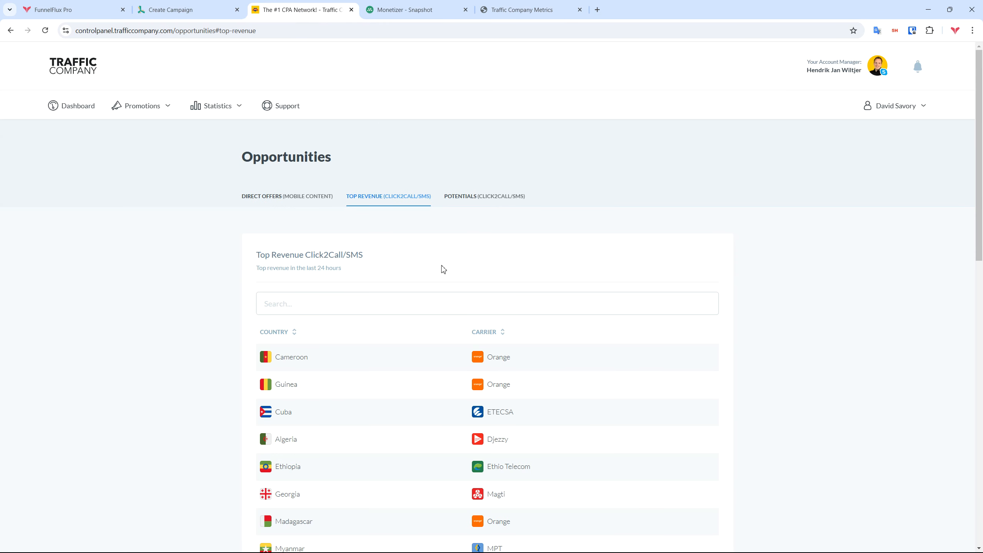
Compare the Algeria/Djezzy top-revenue opportunity with Monetizer's carrier stats, then go back to the PropellerAds campaign form
scroll(441, 270, down, 1)
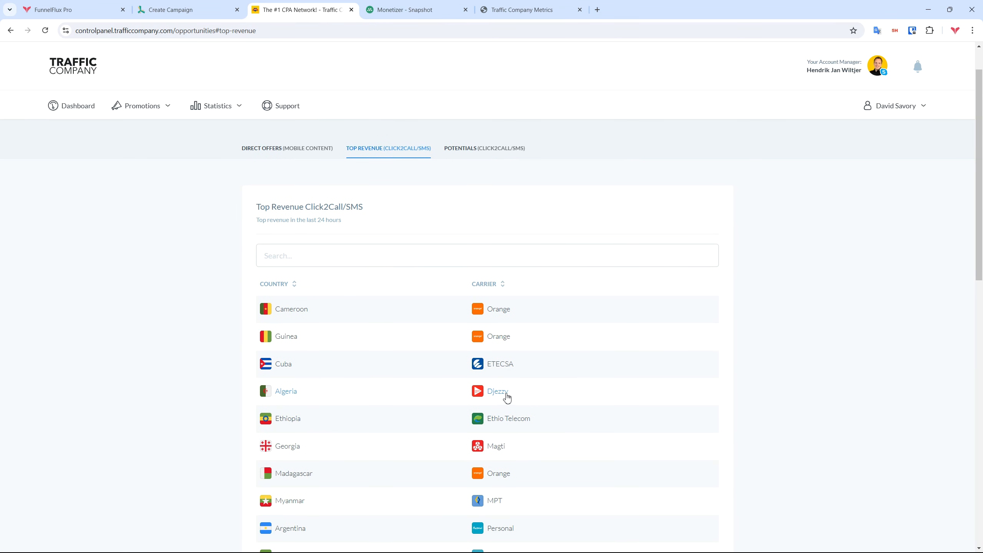
click(408, 9)
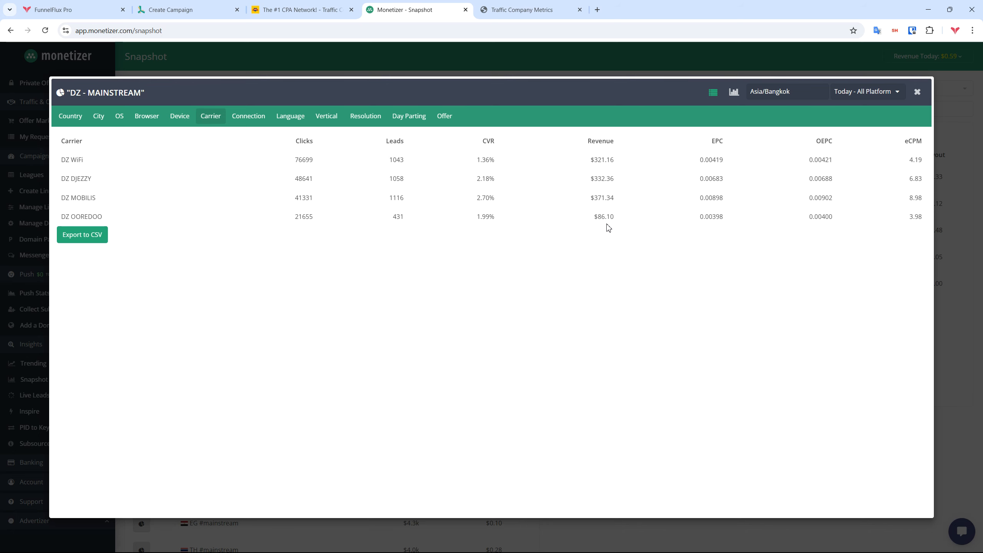
key(ctrl+shift+Tab)
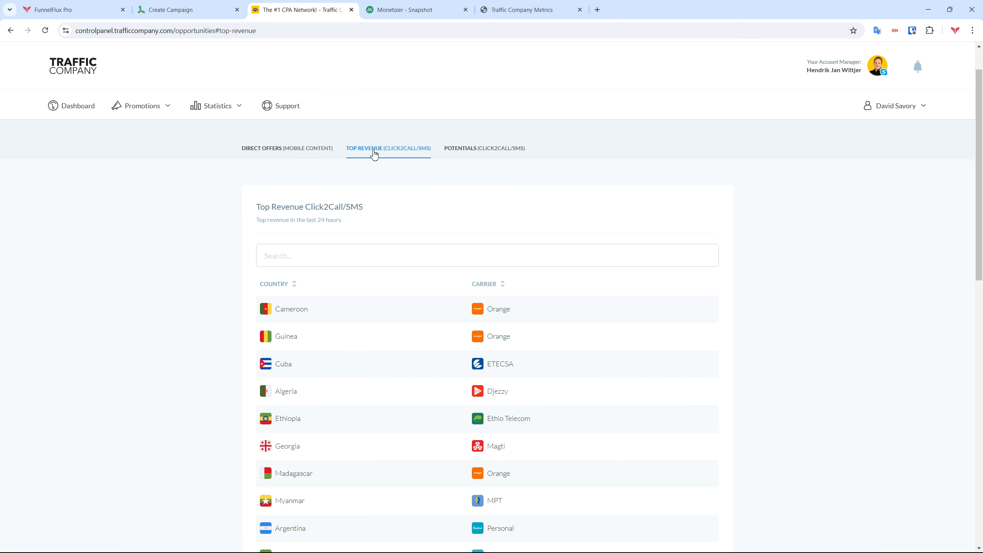
click(195, 4)
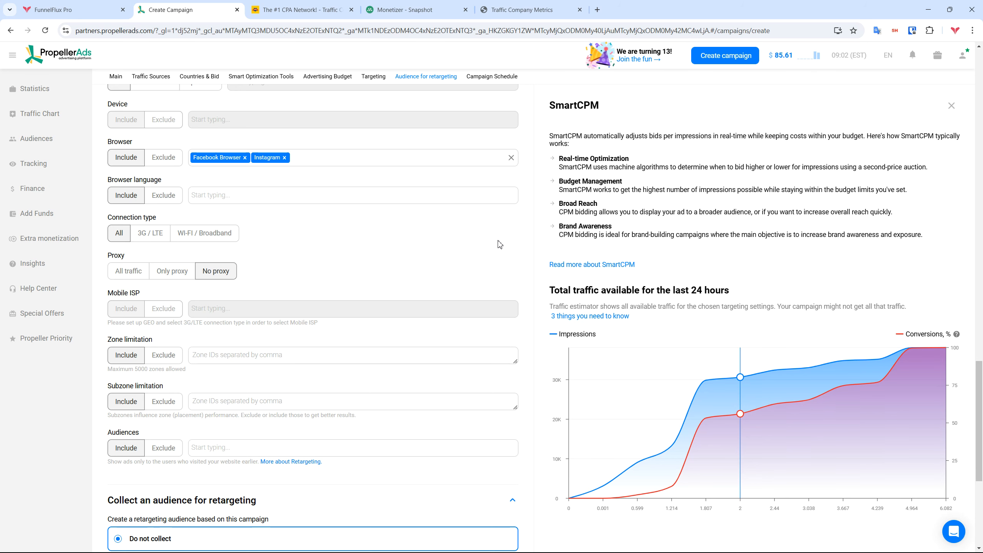
Tick the 'I declare and guarantee' quality-guidelines checkbox and review the campaign form above it
scroll(519, 231, down, 2)
scroll(517, 231, down, 4)
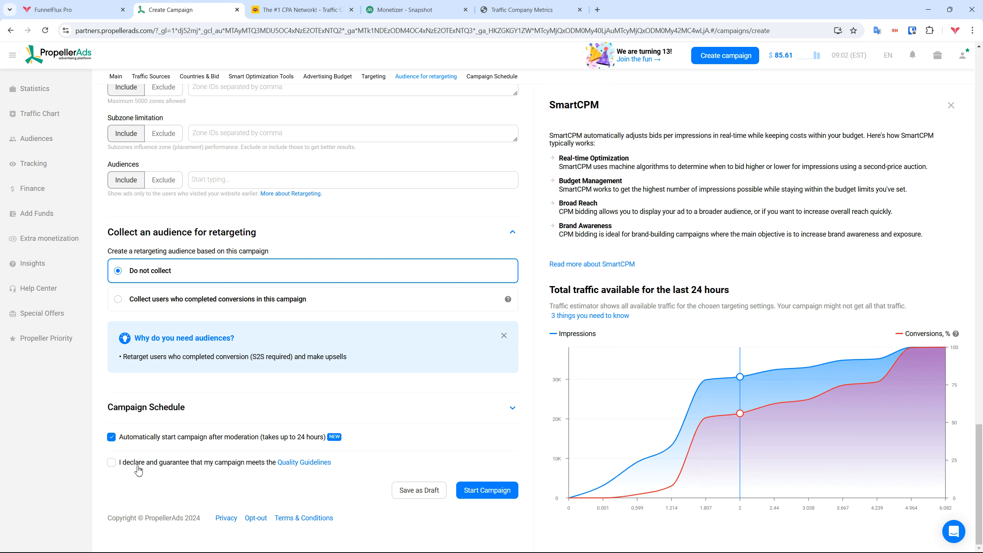
click(160, 467)
scroll(514, 433, up, 1)
scroll(514, 434, up, 10)
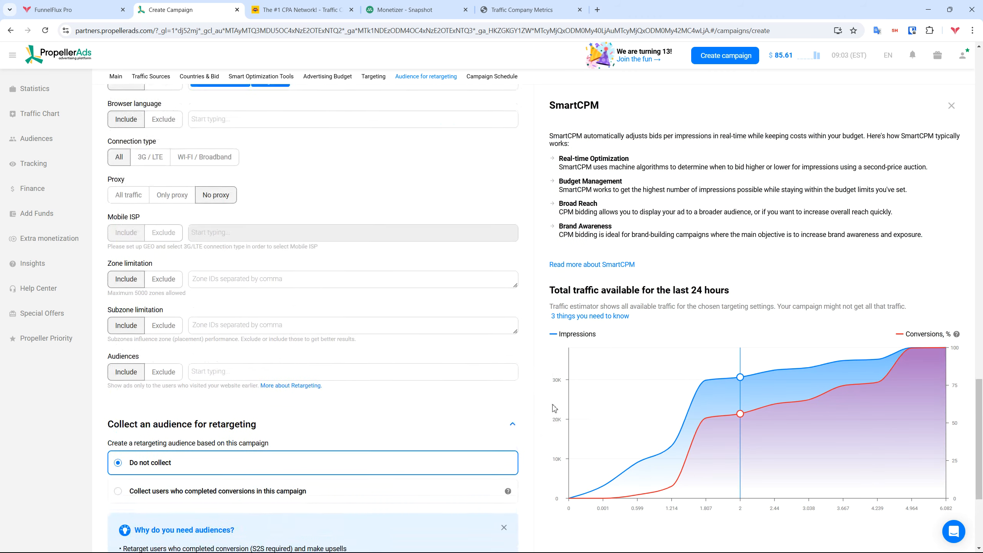
scroll(525, 393, up, 10)
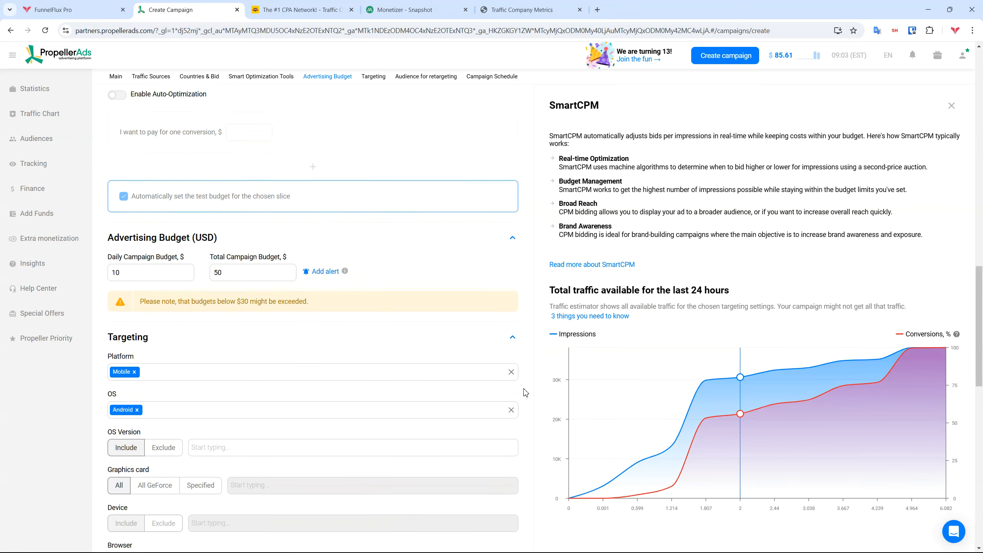
scroll(519, 356, up, 20)
Dismiss the audiences info box and start the Algeria - Smartlink Test campaign into Moderation
scroll(529, 249, down, 5)
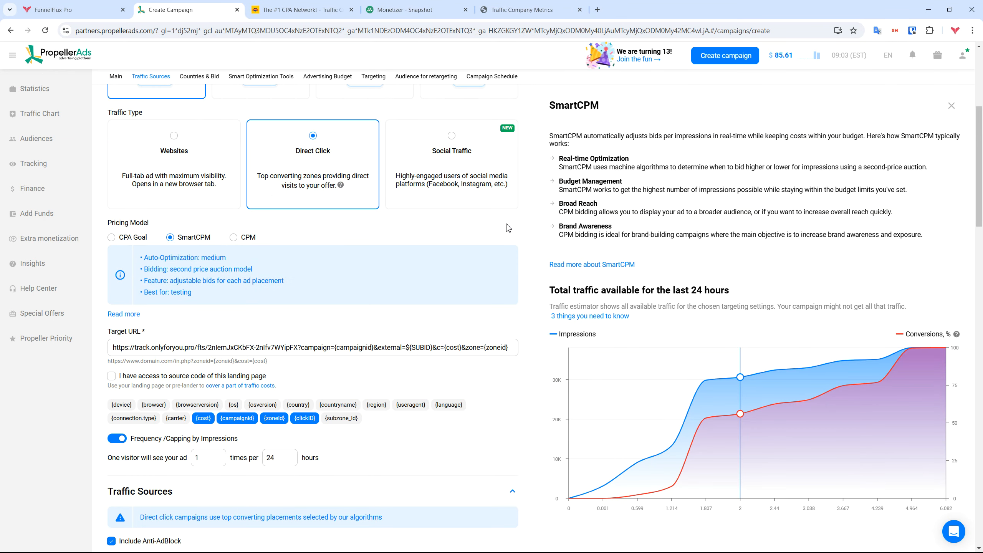
scroll(530, 244, down, 1)
scroll(541, 246, down, 6)
scroll(546, 251, down, 9)
scroll(530, 285, down, 8)
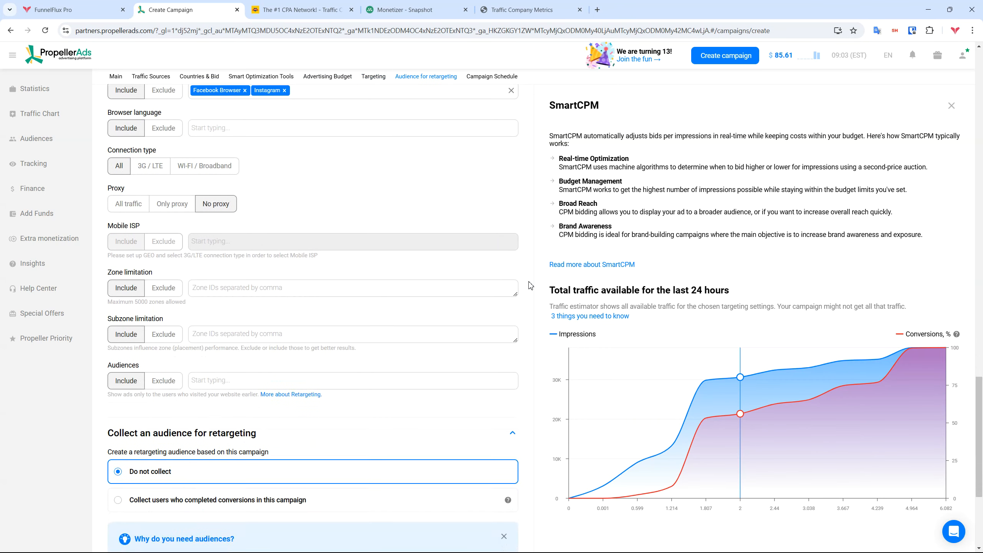
scroll(530, 285, down, 5)
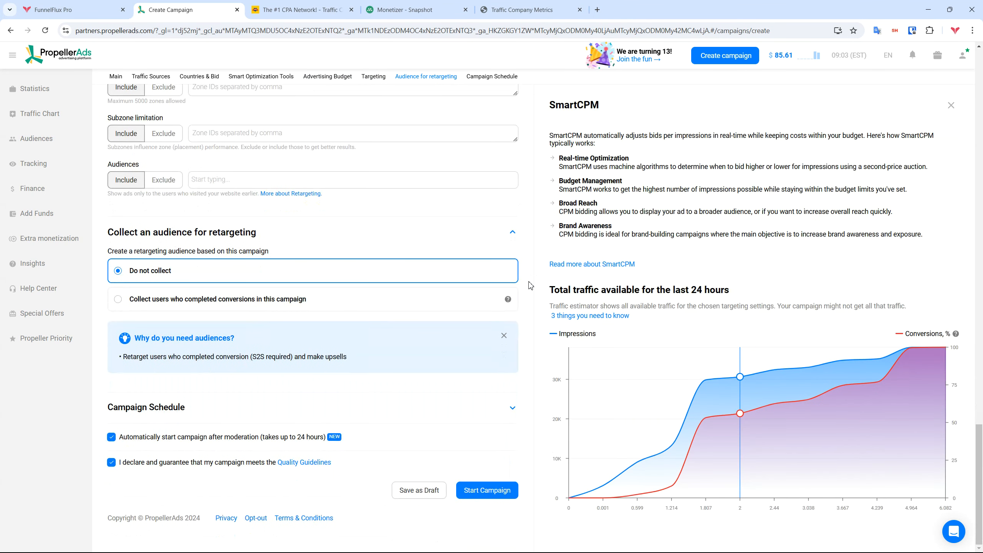
click(504, 335)
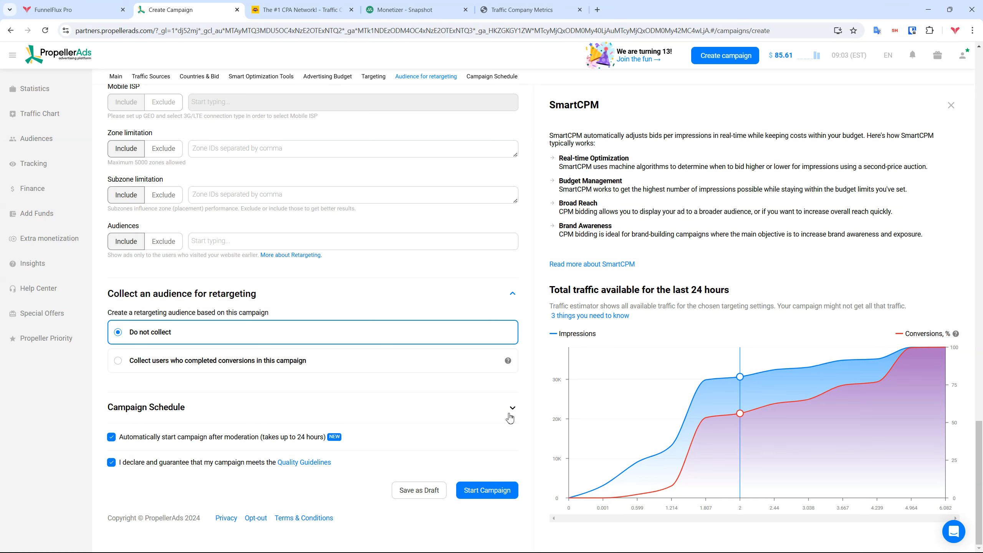
click(500, 495)
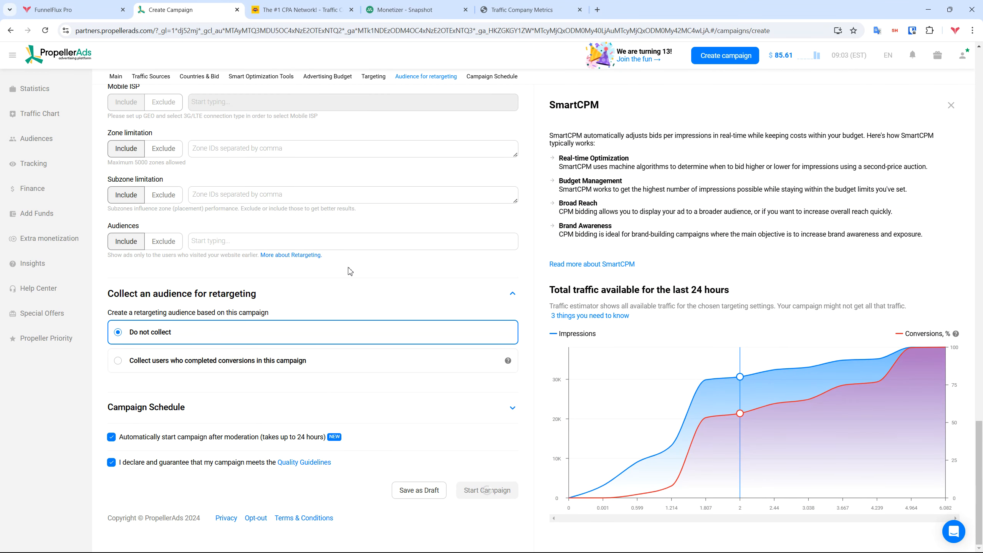
mouse_move(225, 219)
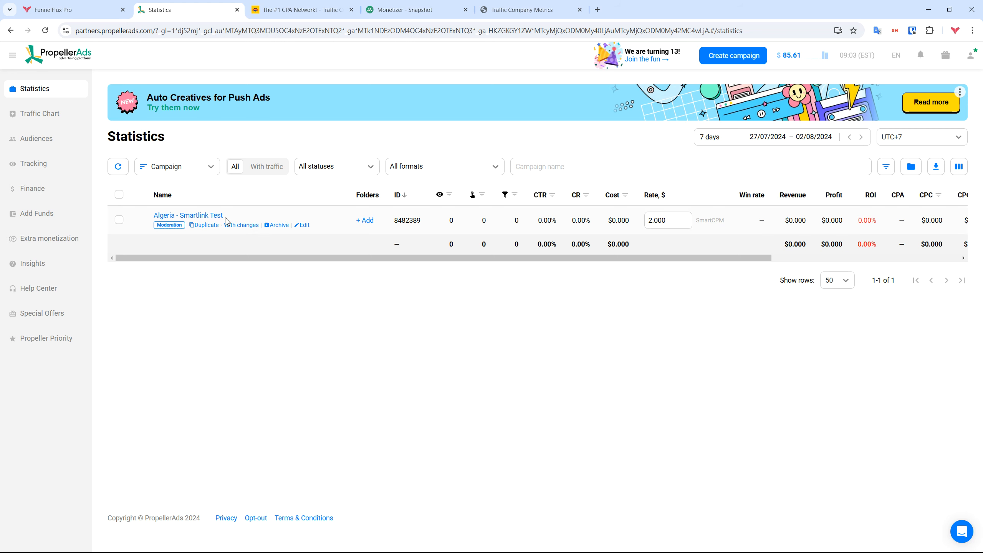
Edit the Algeria - Smartlink Test campaign to use Distributed ad delivery and save the changes
click(303, 228)
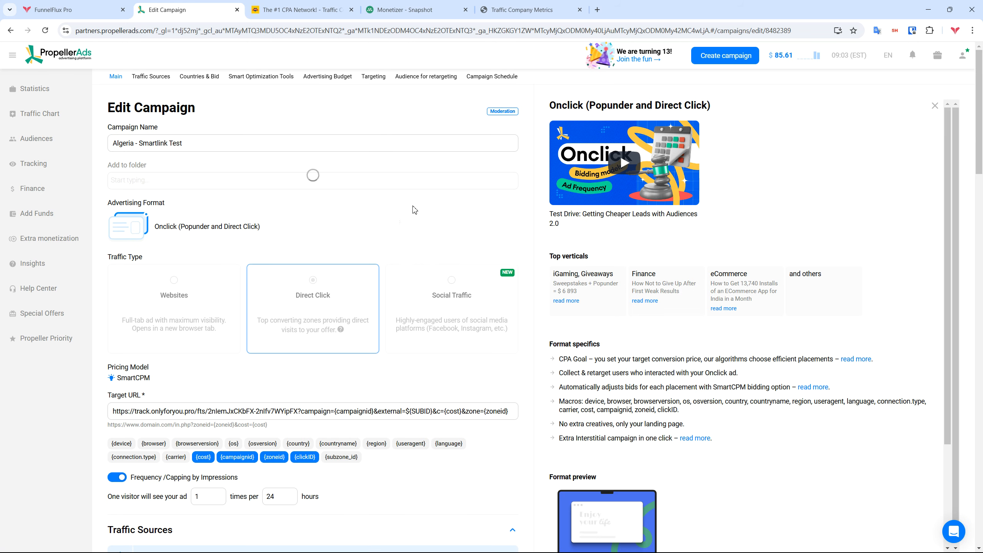
scroll(531, 292, down, 20)
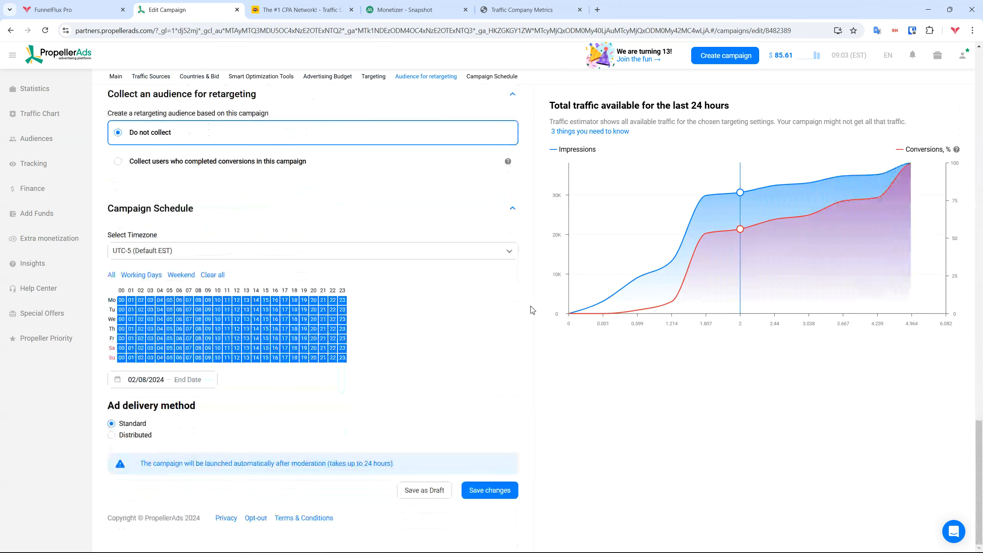
mouse_move(123, 441)
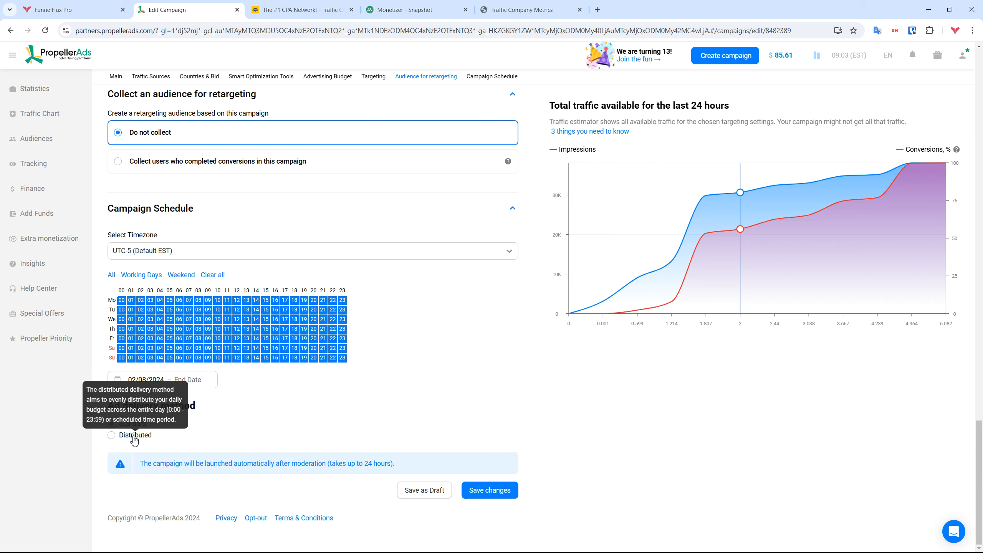
click(134, 439)
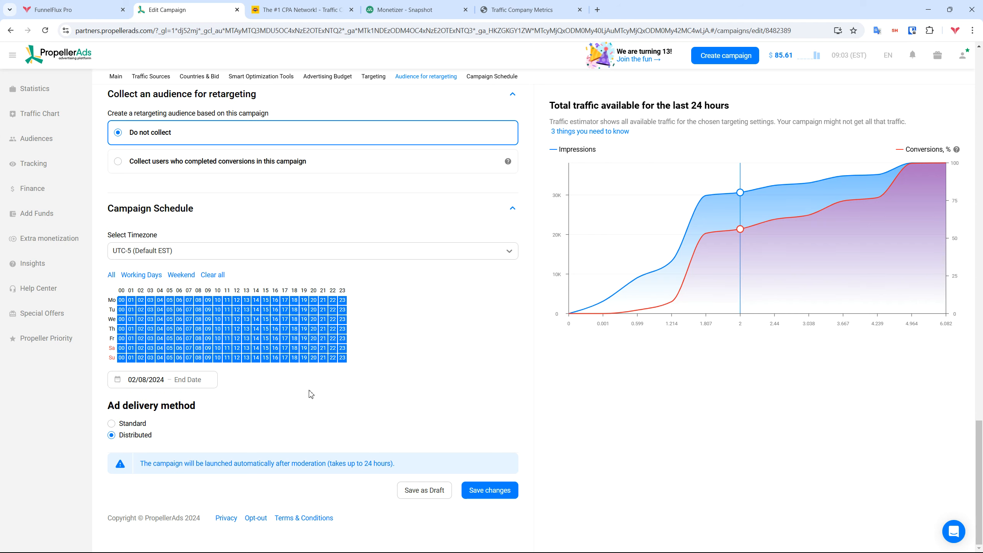
mouse_move(752, 211)
click(512, 489)
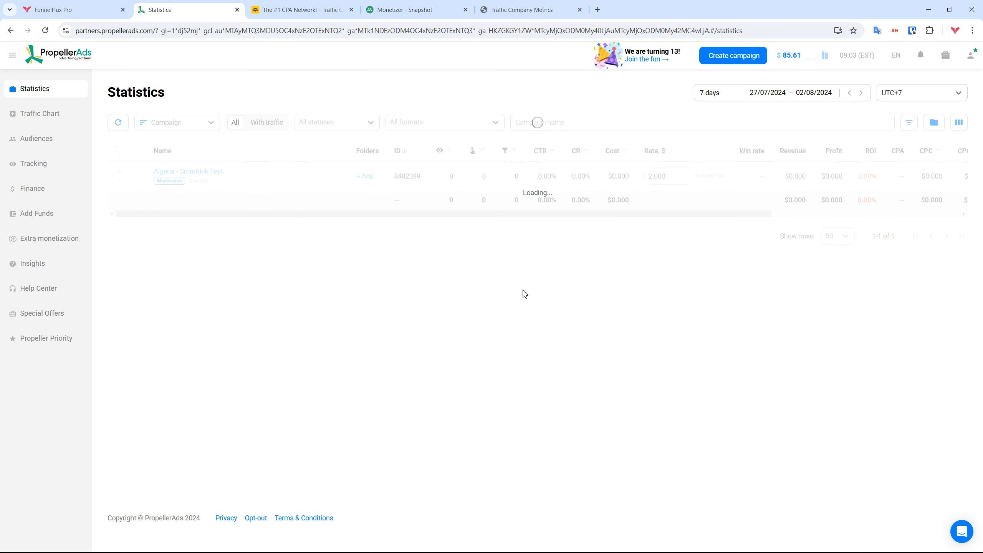